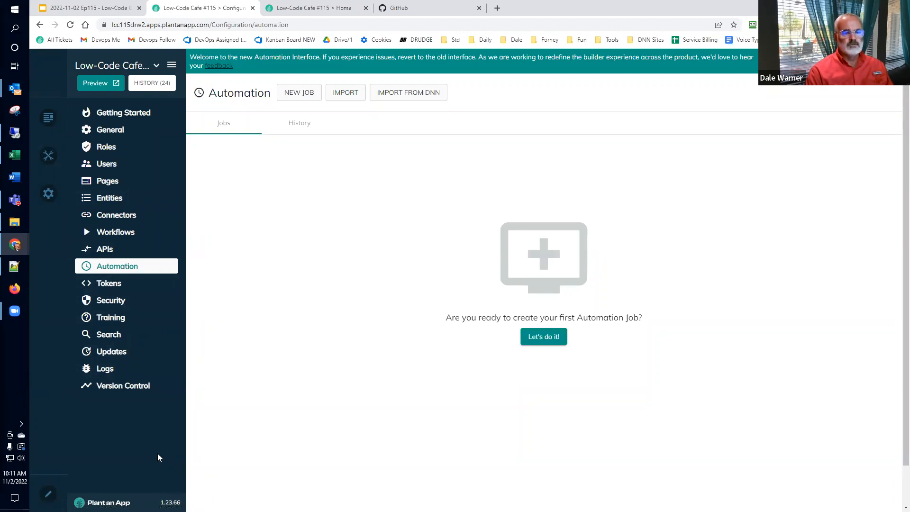
# Open Plant an App's Version Control setup page, then switch to the GitHub dashboard
pyautogui.click(132, 387)
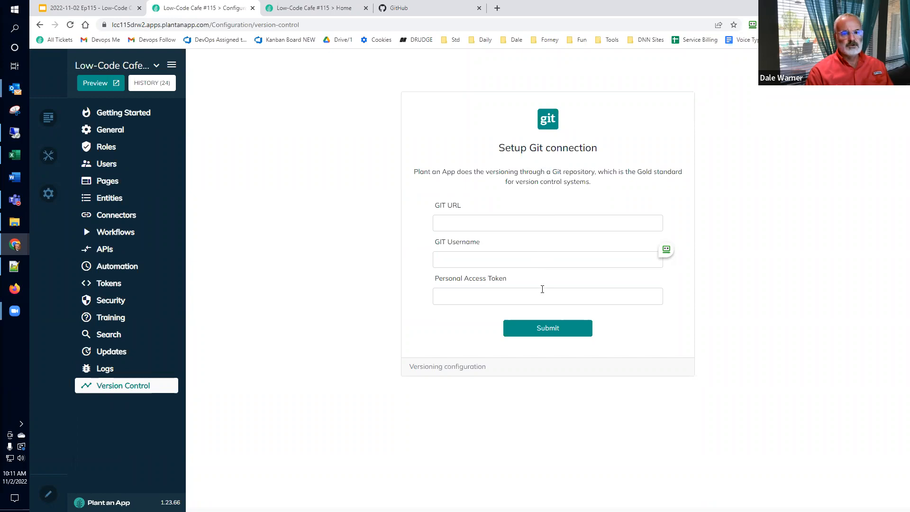
pyautogui.click(421, 11)
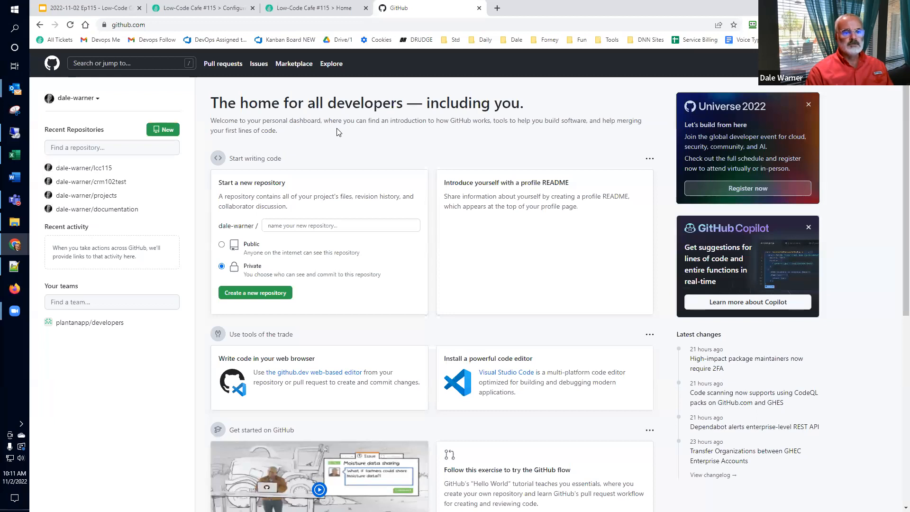
# Start a new GitHub repository named lcc115live
pyautogui.click(165, 130)
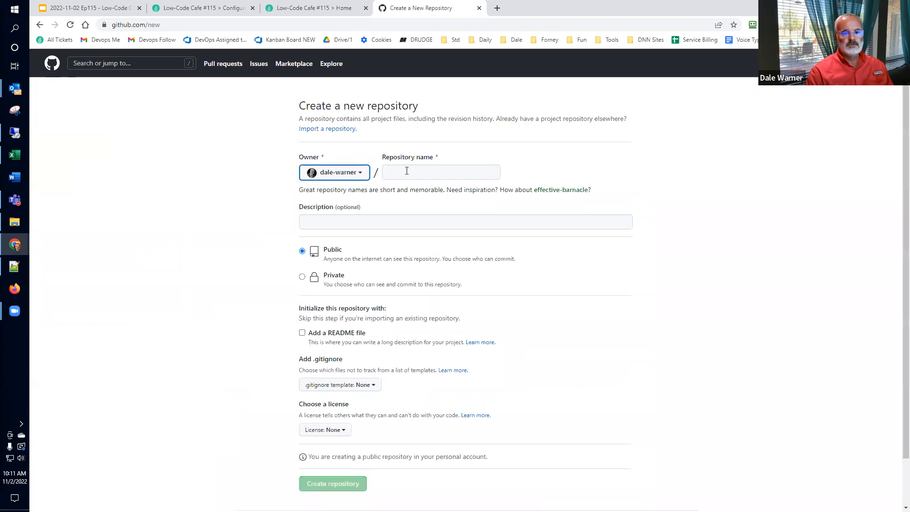
pyautogui.click(407, 171)
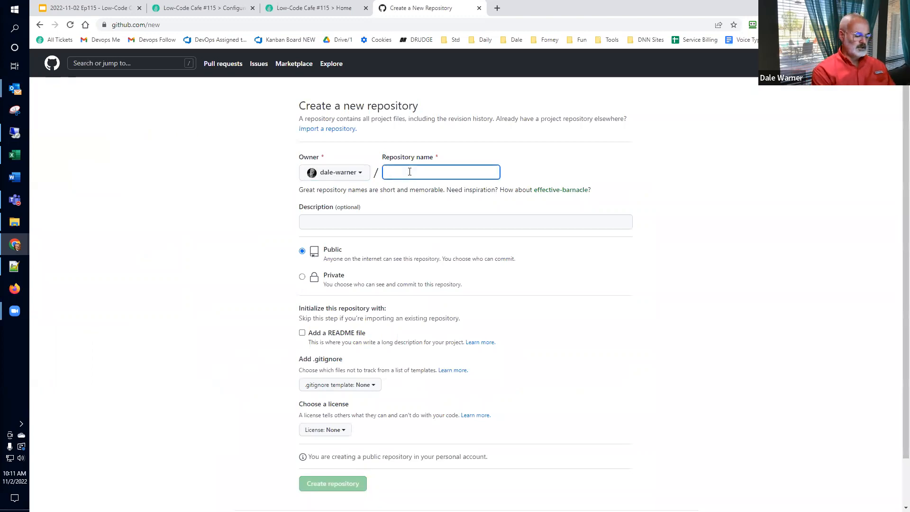
pyautogui.write('lc')
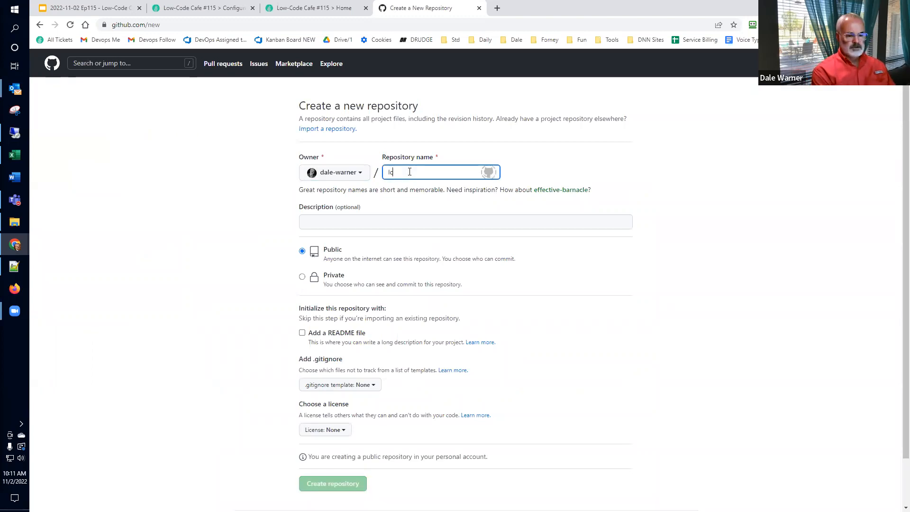
pyautogui.write('c115live')
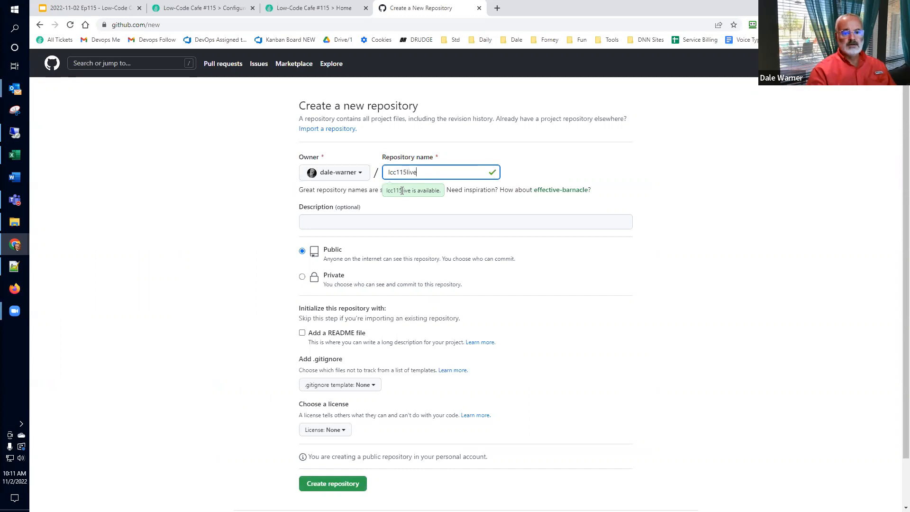
# Describe it as 'The repository for the Cafe demonstration', set it Private, and create it
pyautogui.click(395, 215)
pyautogui.write('The ')
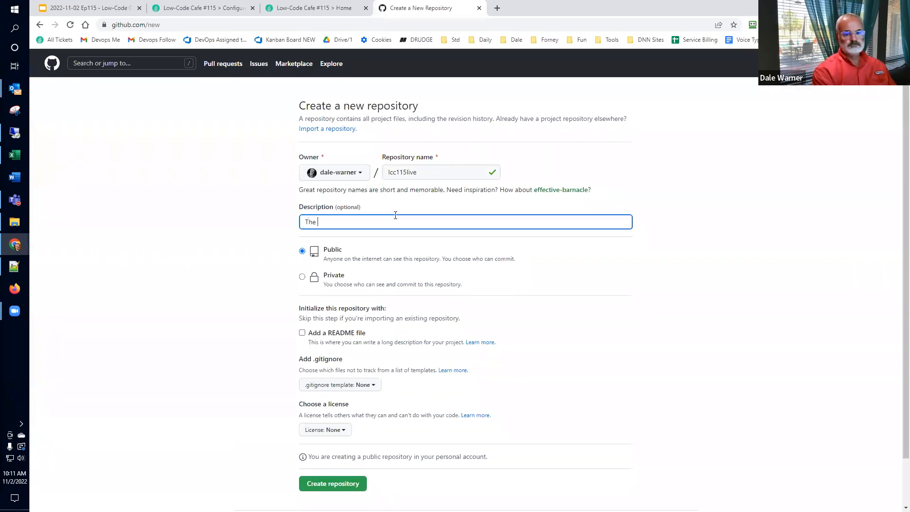
pyautogui.write('respository ')
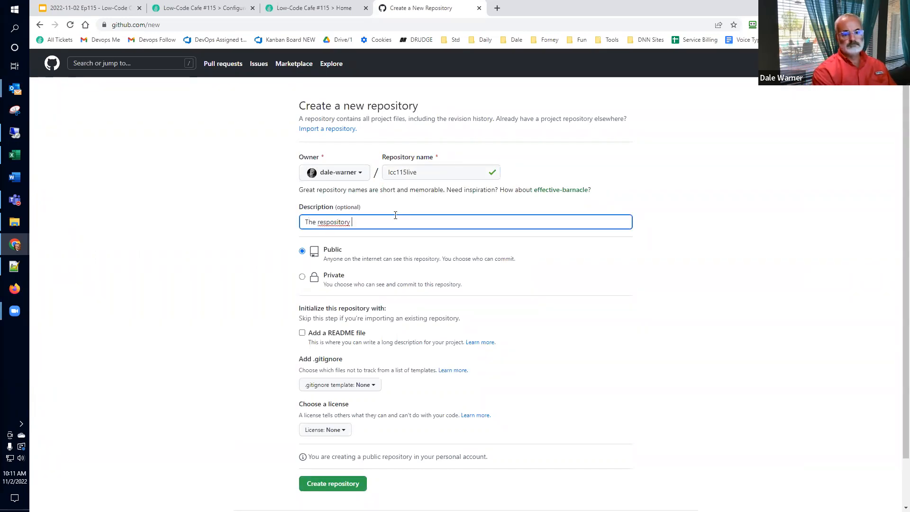
pyautogui.write('forthe')
pyautogui.press('BackSpace')
pyautogui.write('onstration')
pyautogui.rightClick(333, 224)
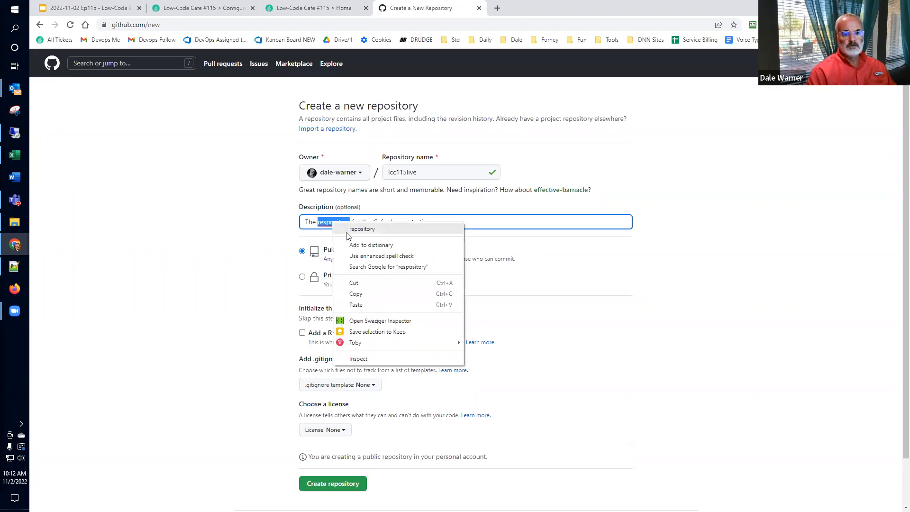
pyautogui.click(416, 232)
pyautogui.rightClick(380, 224)
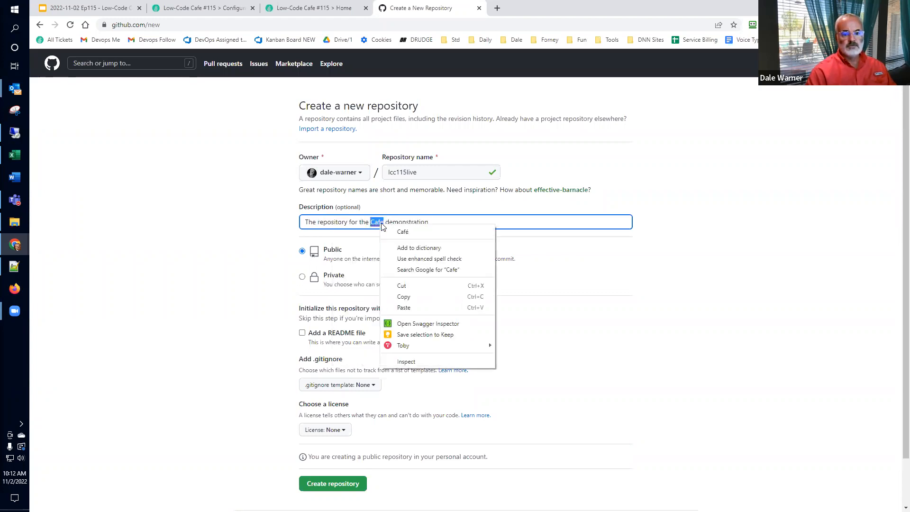
pyautogui.click(486, 221)
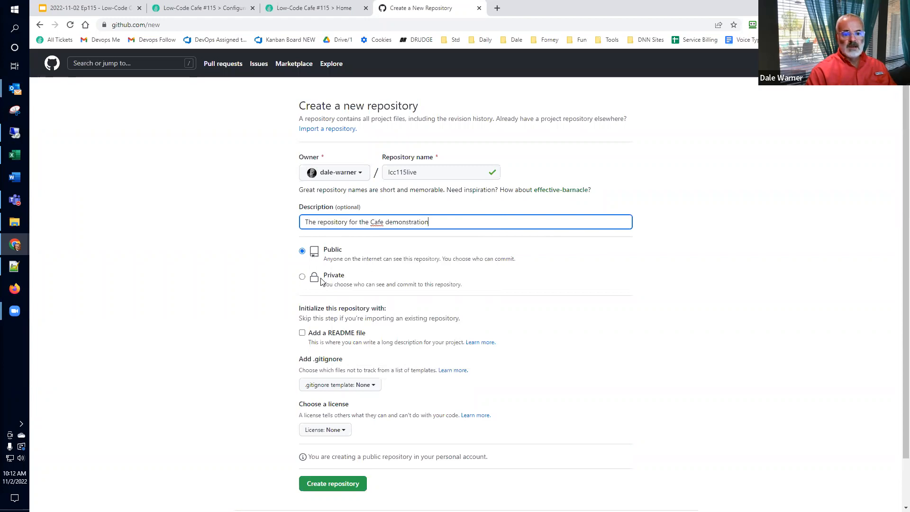
pyautogui.click(302, 278)
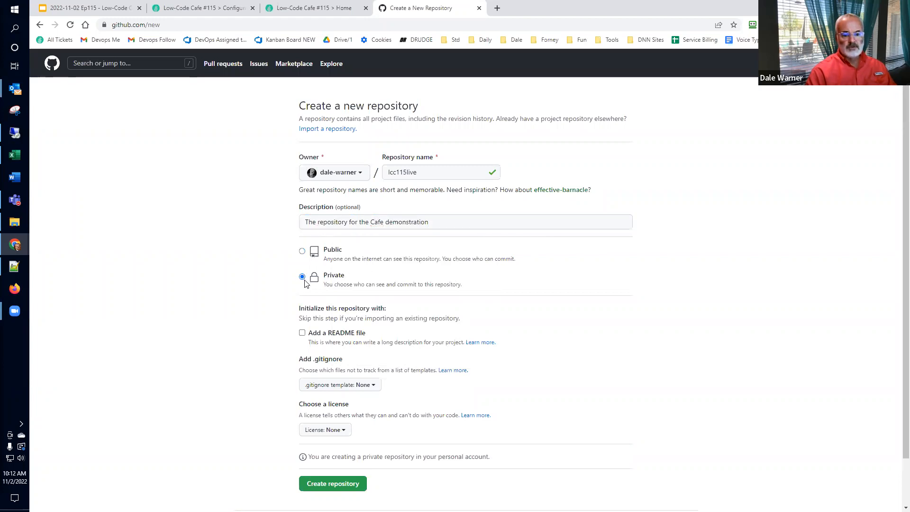
pyautogui.click(333, 484)
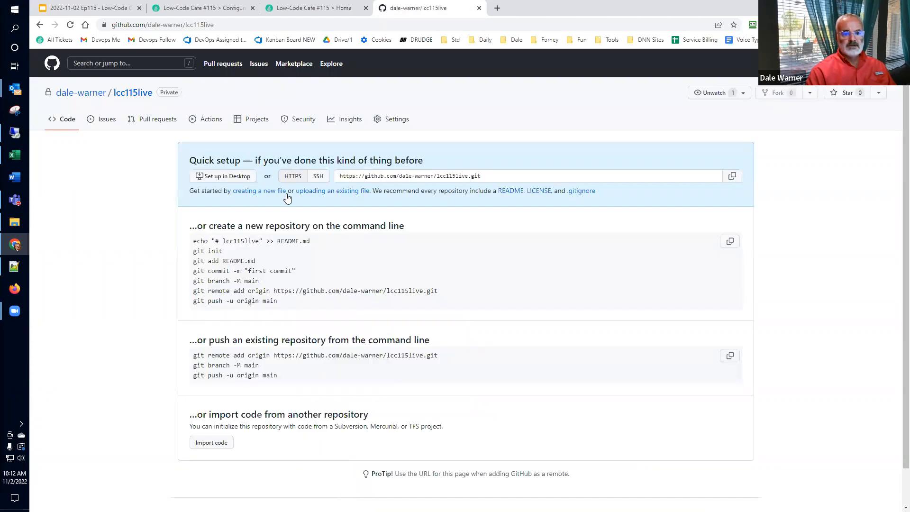
# Copy the lcc115live HTTPS clone URL into Plant an App's GIT URL field
pyautogui.moveTo(552, 174)
pyautogui.mouseDown()
pyautogui.moveTo(417, 175)
pyautogui.moveTo(334, 161)
pyautogui.mouseUp()
pyautogui.hotkey('ctrl', 'c')
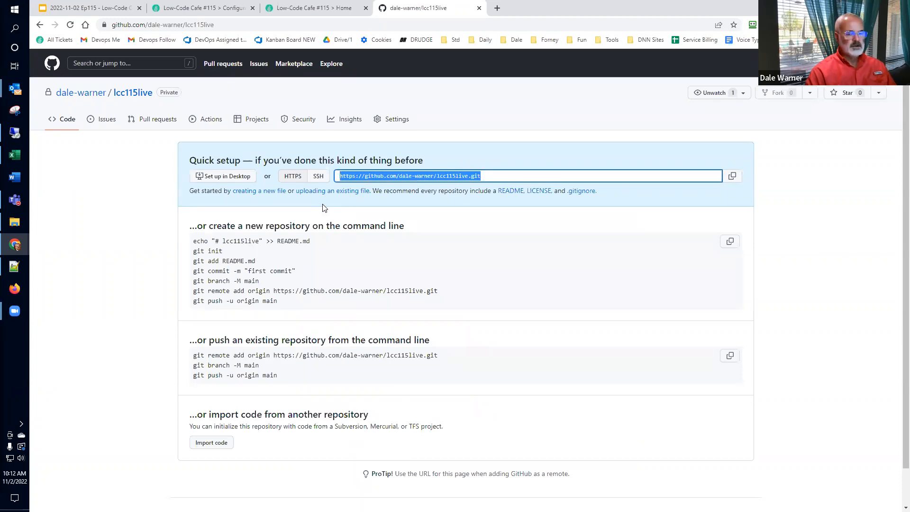
pyautogui.click(207, 13)
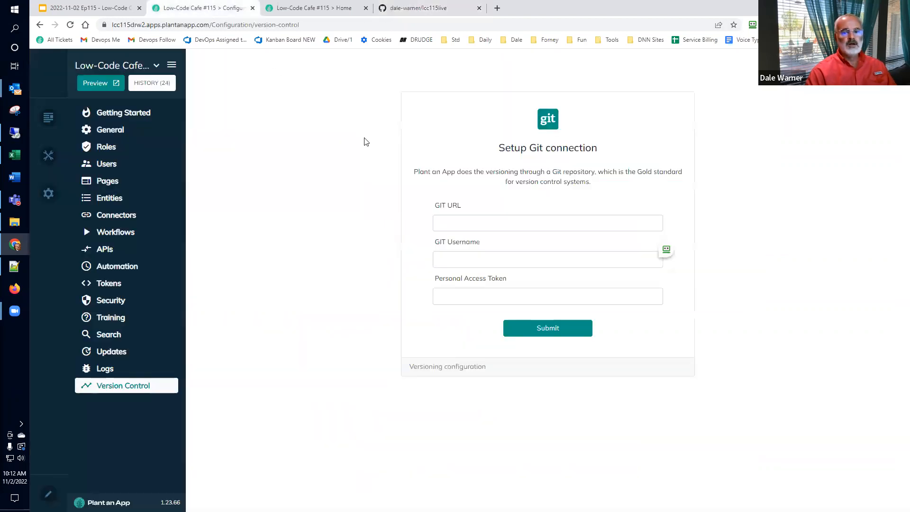
pyautogui.click(490, 226)
pyautogui.hotkey('ctrl', 'v')
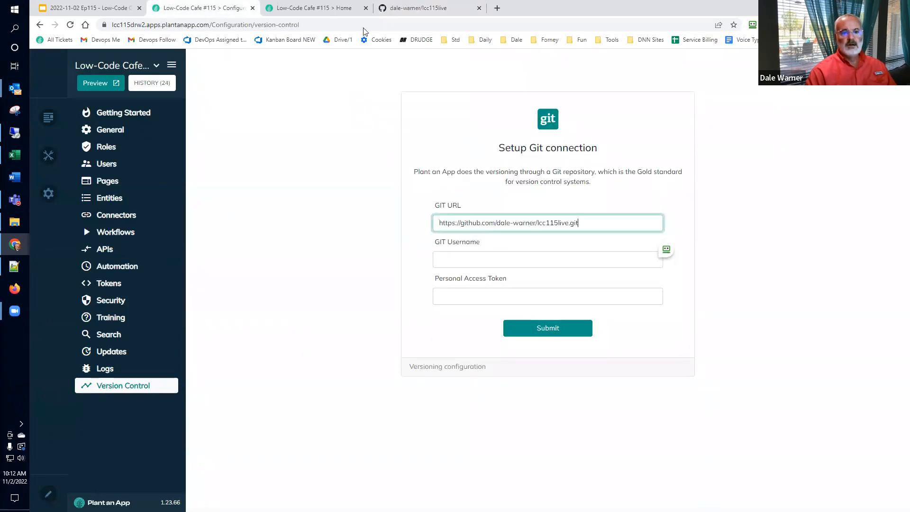
# Copy the GitHub account username from the profile into the GIT Username field
pyautogui.click(410, 8)
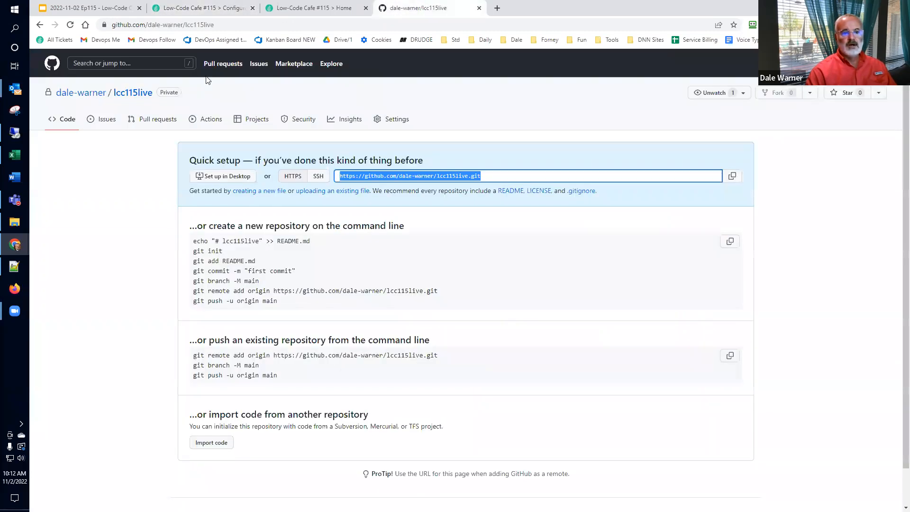
pyautogui.click(87, 94)
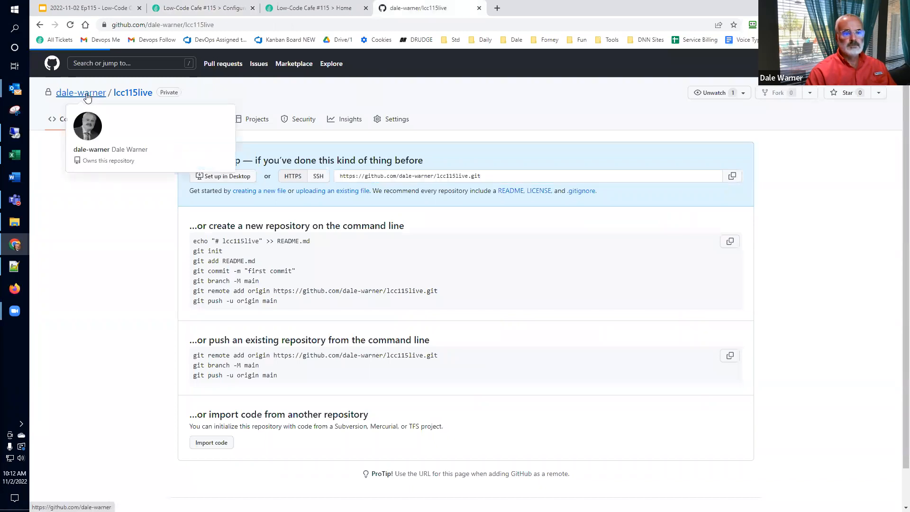
pyautogui.moveTo(232, 268); pyautogui.dragTo(180, 268)
pyautogui.hotkey('ctrl', 'c')
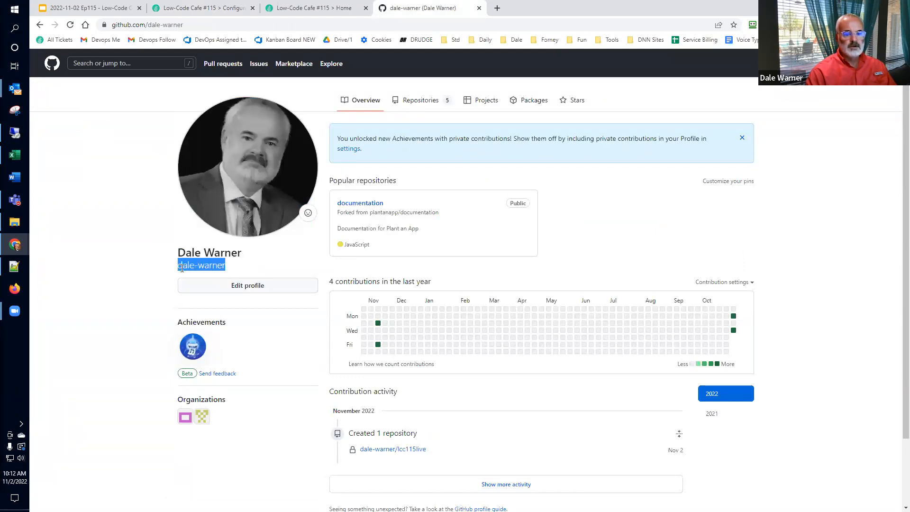
pyautogui.click(205, 8)
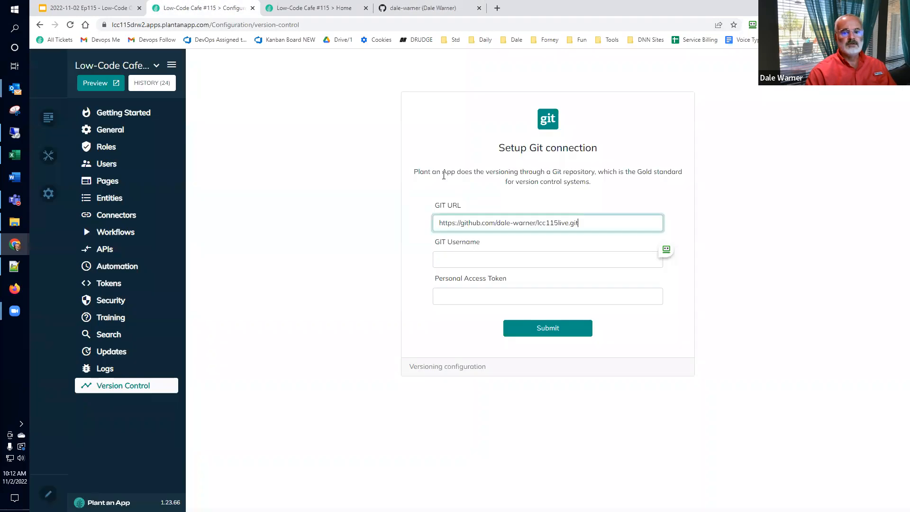
pyautogui.click(465, 261)
pyautogui.hotkey('ctrl', 'v')
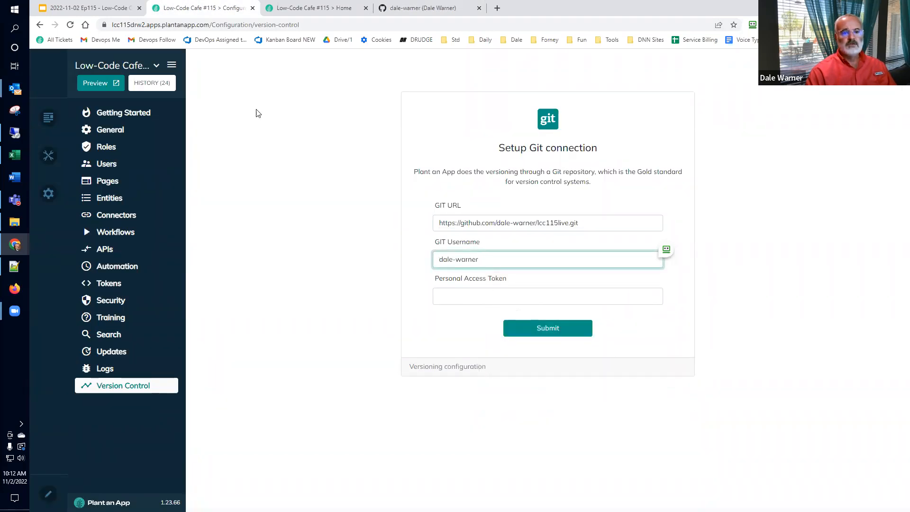
pyautogui.click(424, 10)
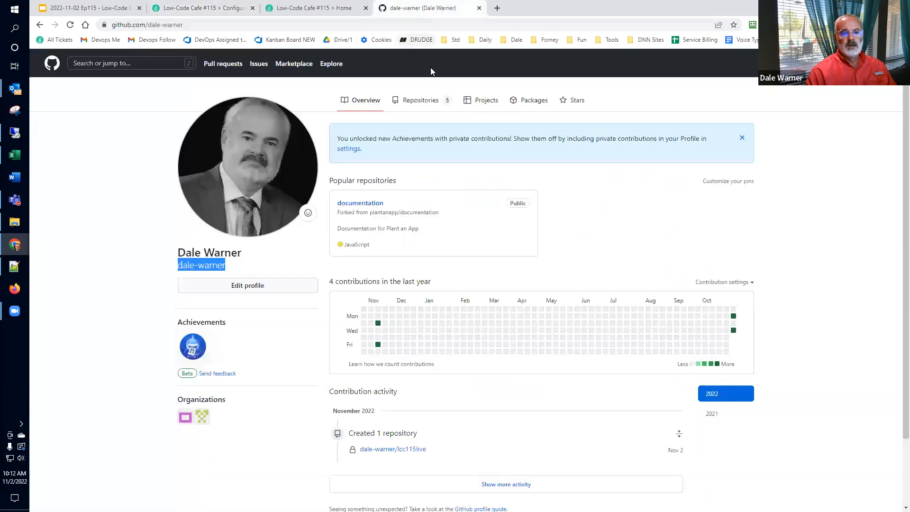
# Go to GitHub's Developer settings through the account settings
pyautogui.click(879, 63)
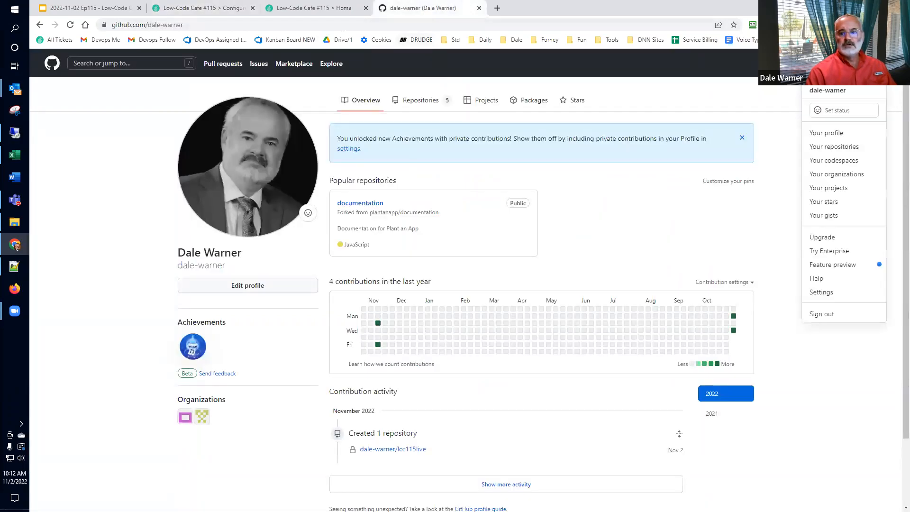
pyautogui.click(844, 293)
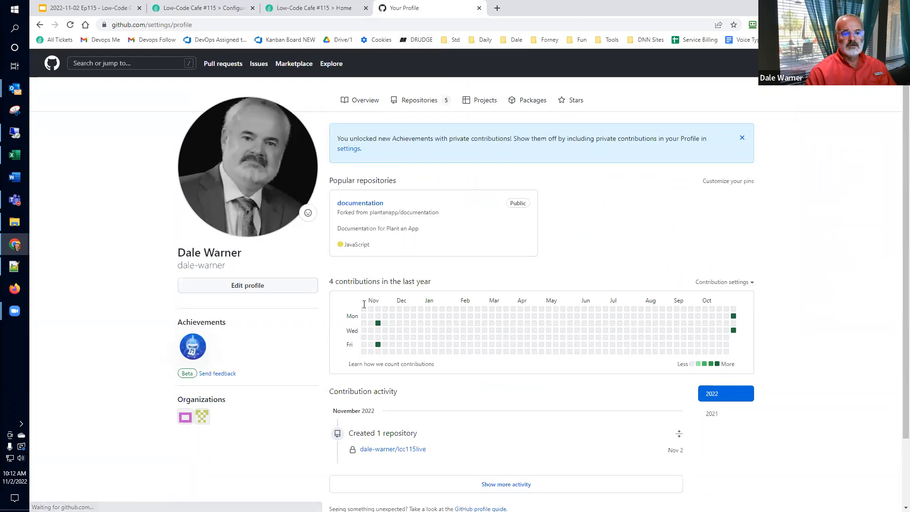
pyautogui.scroll(-1, 180, 245)
pyautogui.scroll(-5, 180, 244)
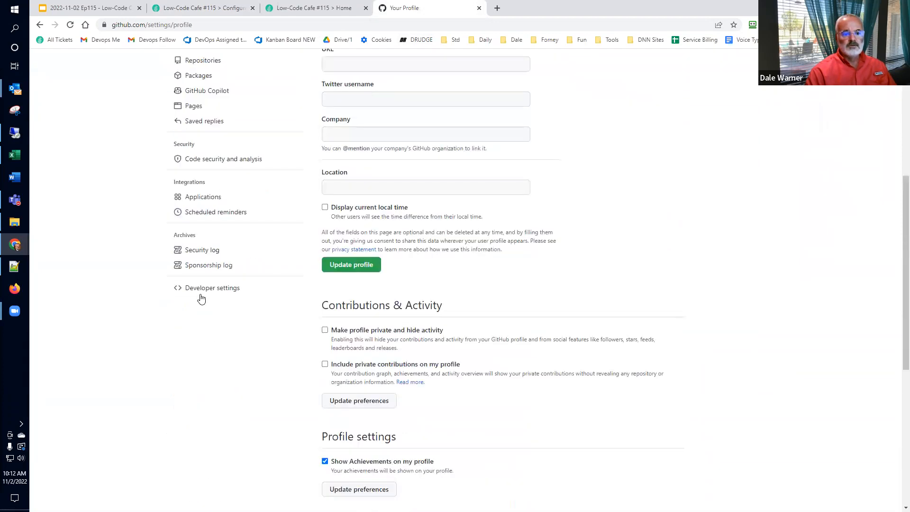
pyautogui.click(200, 290)
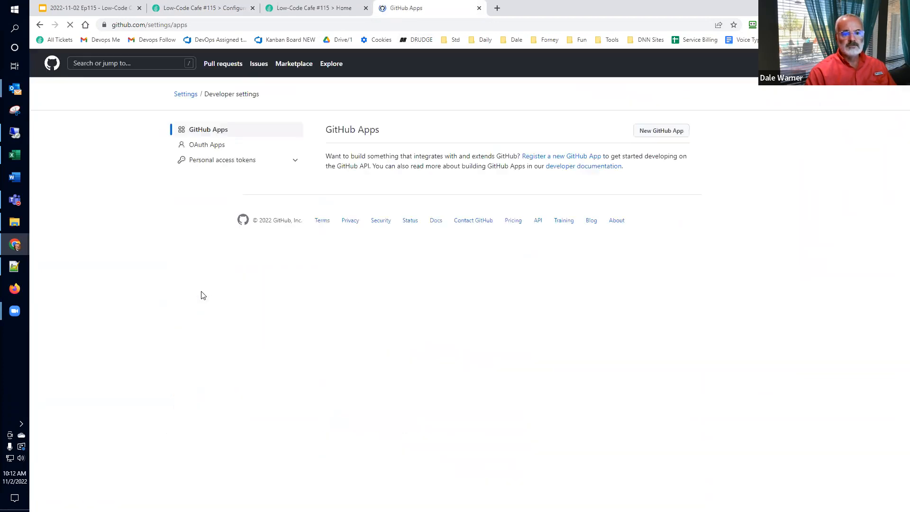
# Start a new fine-grained personal access token, confirming access with the authentication code
pyautogui.click(240, 159)
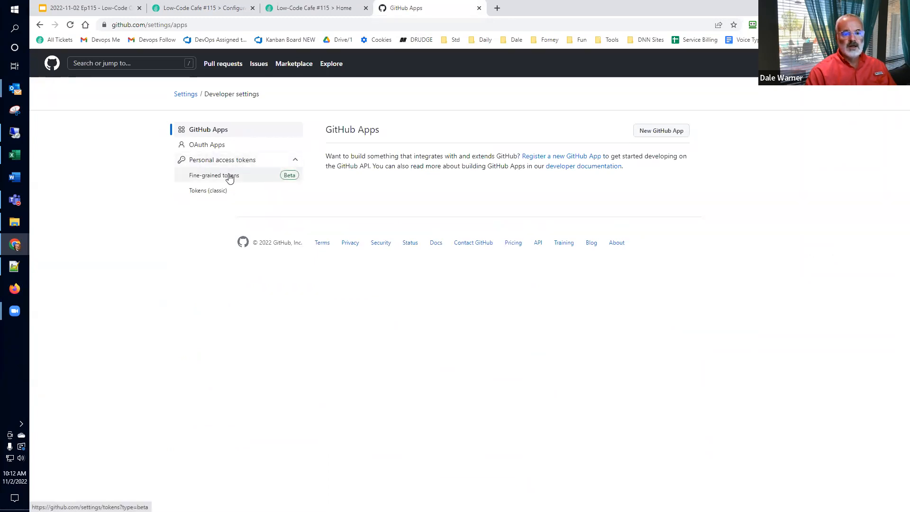
pyautogui.click(229, 176)
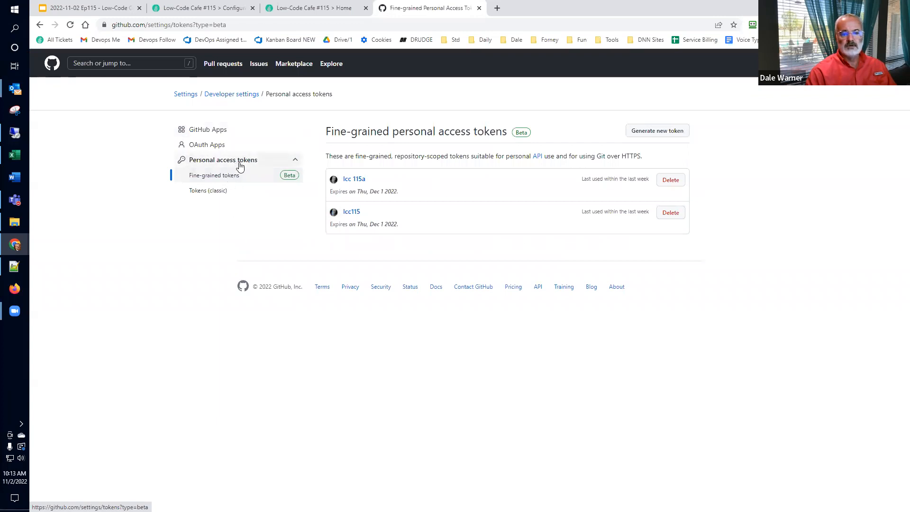
pyautogui.click(656, 131)
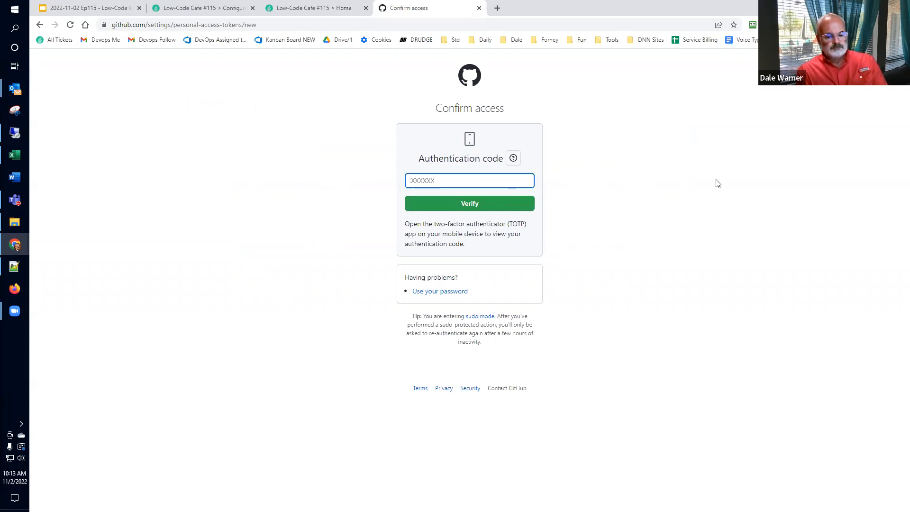
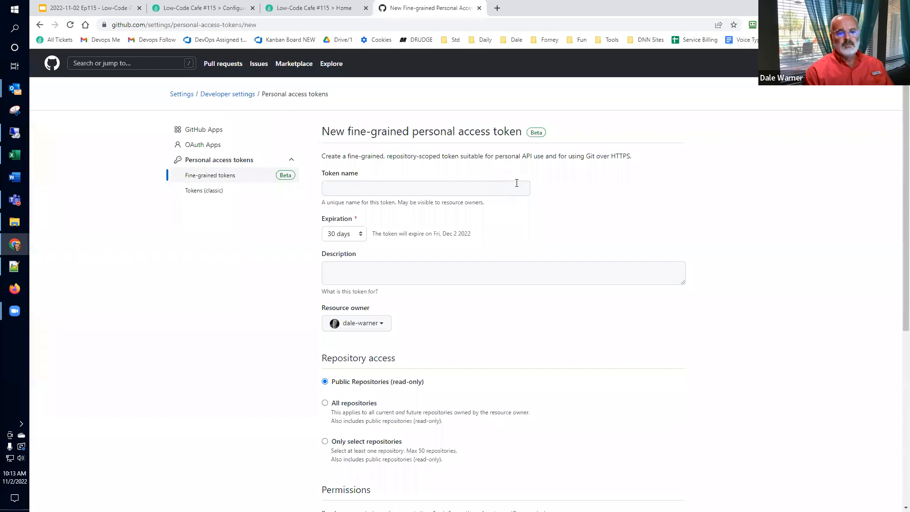
# Name the token 'LCC 115 live token' and limit it to the lcc115live repository
pyautogui.click(505, 186)
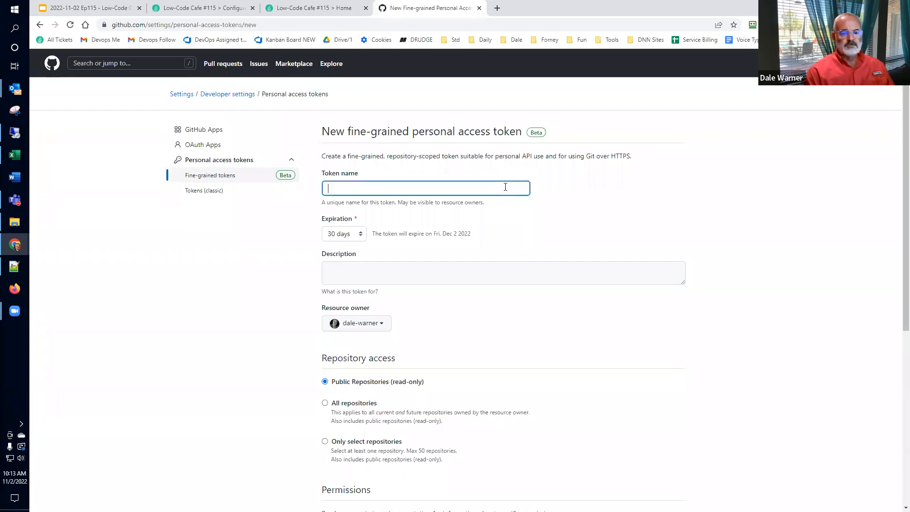
pyautogui.write('LCC')
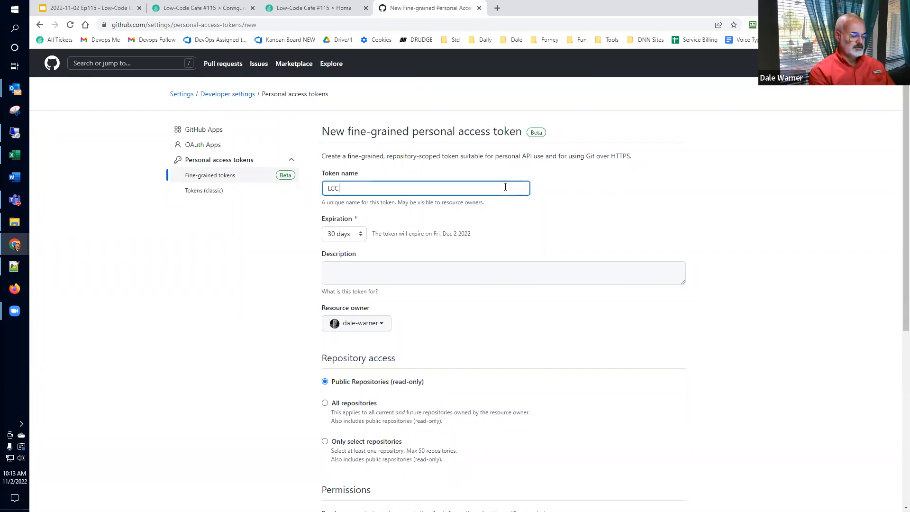
pyautogui.write(' 115 I')
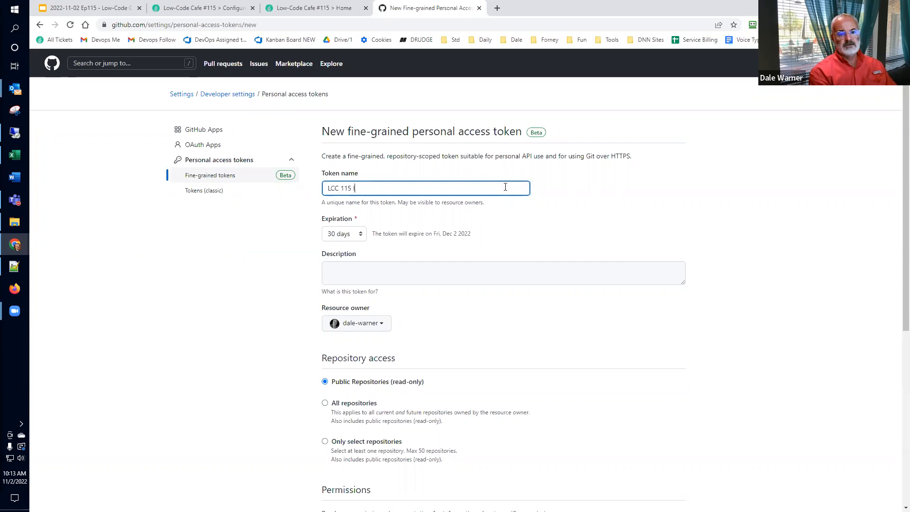
pyautogui.write('ive token')
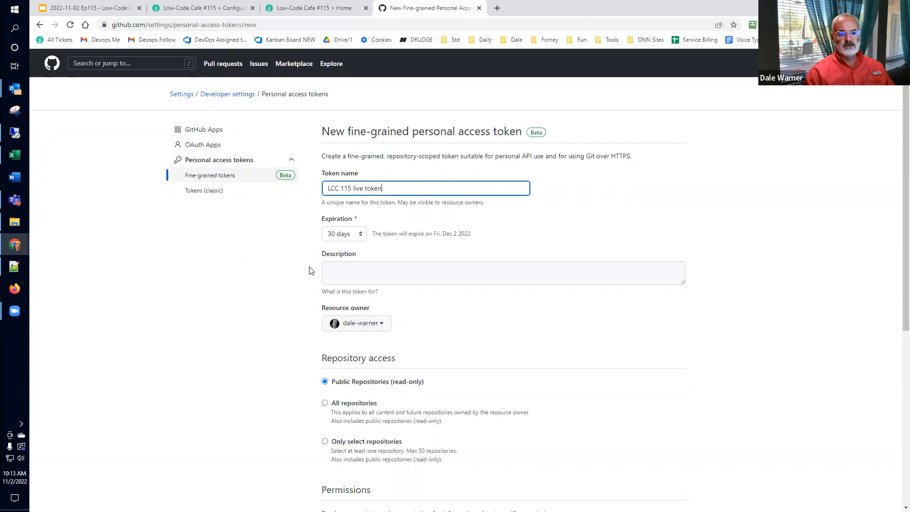
pyautogui.scroll(-3, 311, 280)
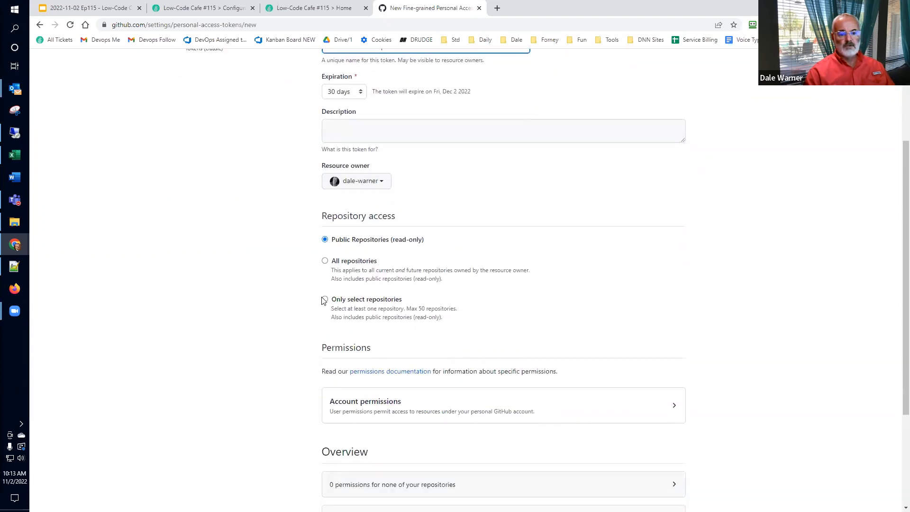
pyautogui.click(324, 300)
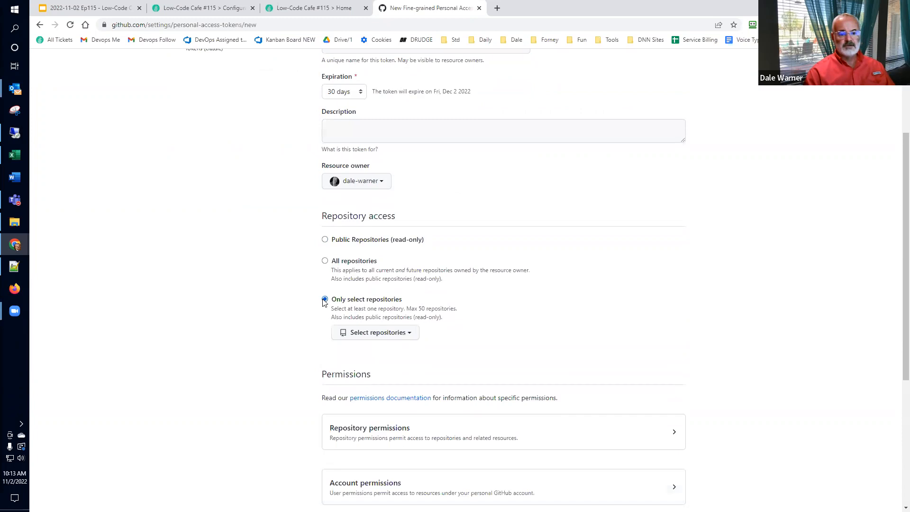
pyautogui.click(399, 334)
pyautogui.scroll(-1, 397, 335)
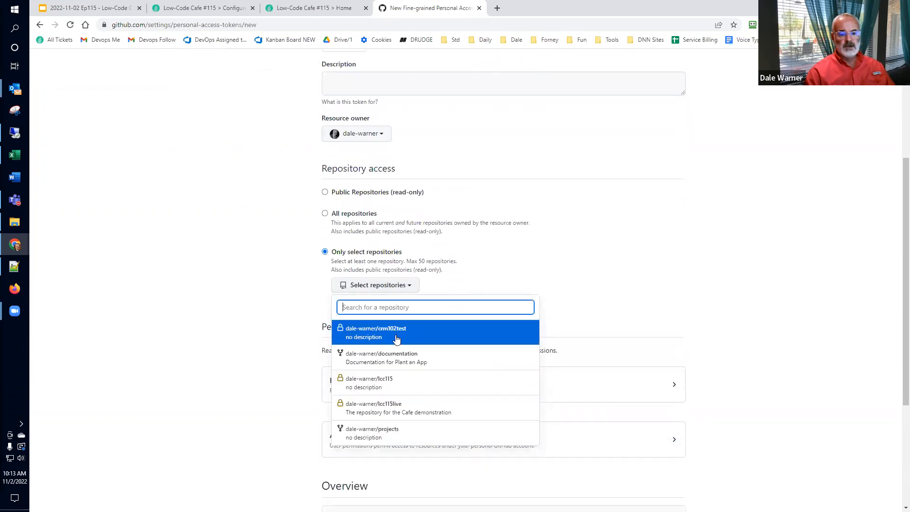
pyautogui.click(453, 409)
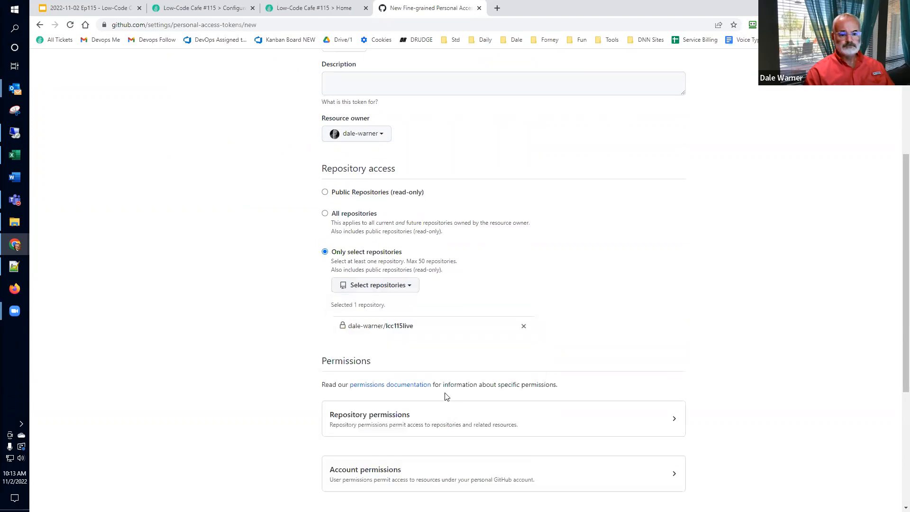
# Give the token Read and write access to repository Contents
pyautogui.scroll(-3, 446, 397)
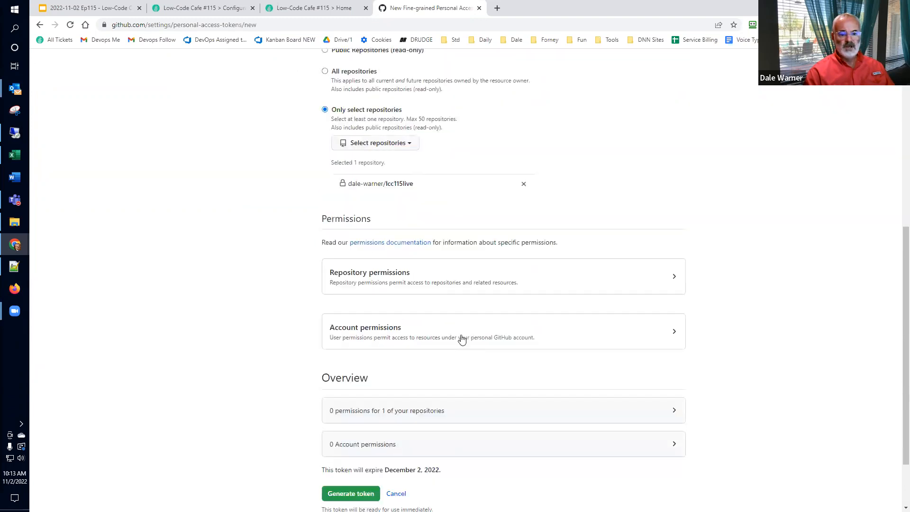
pyautogui.click(674, 280)
pyautogui.scroll(-7, 661, 294)
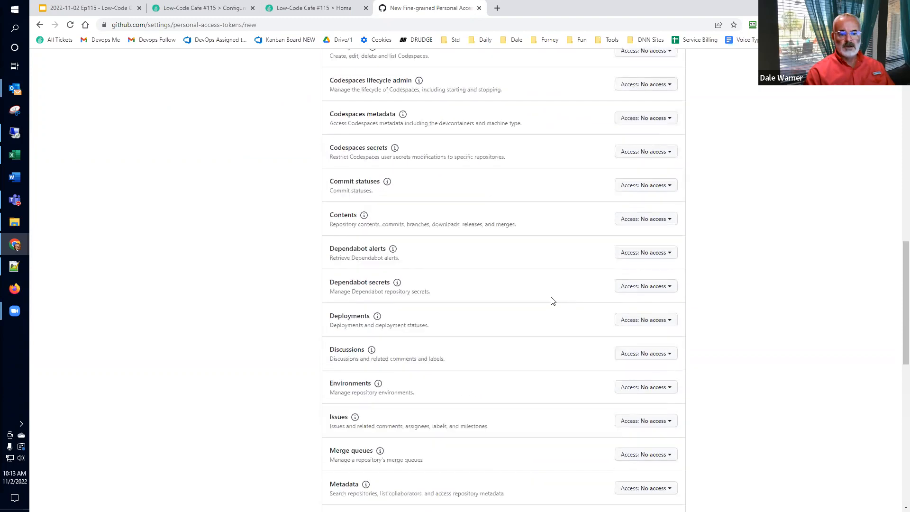
pyautogui.scroll(-1, 553, 301)
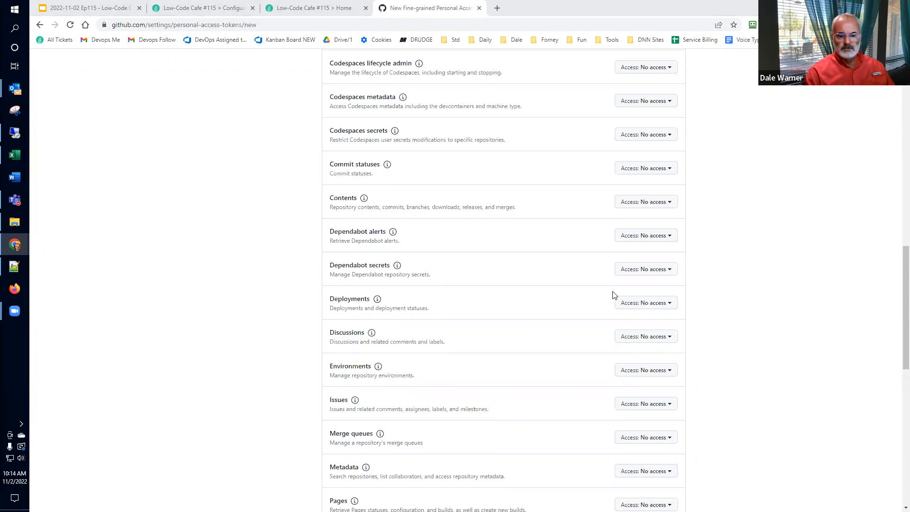
pyautogui.click(663, 201)
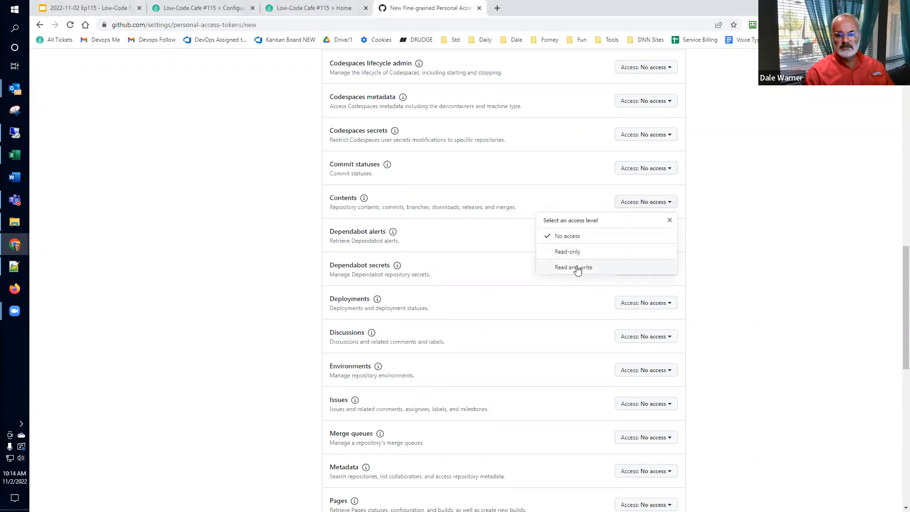
pyautogui.click(580, 267)
pyautogui.scroll(-10, 744, 315)
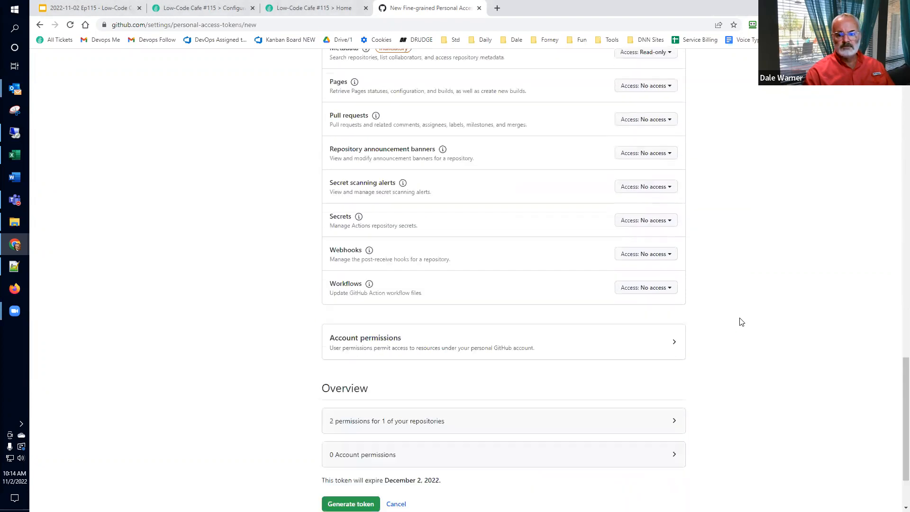
# Generate the token, copy its value, and return to Plant an App
pyautogui.click(348, 420)
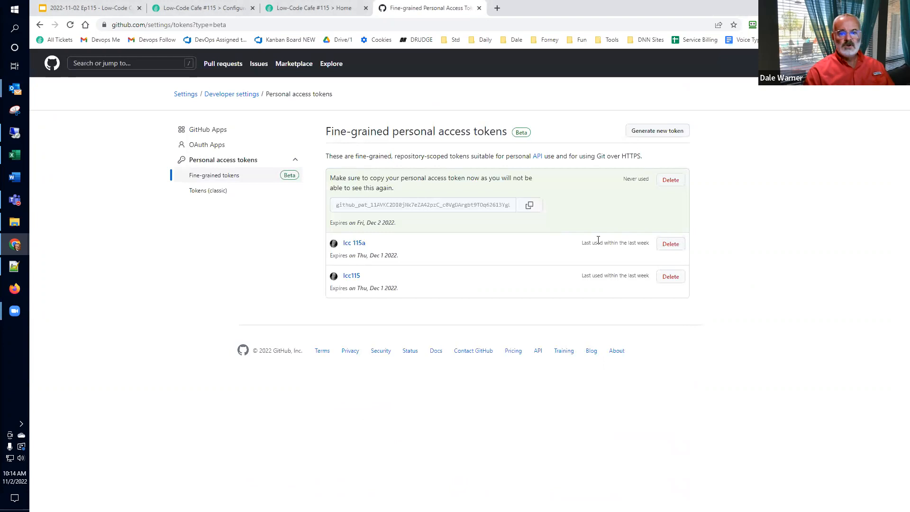
pyautogui.click(534, 207)
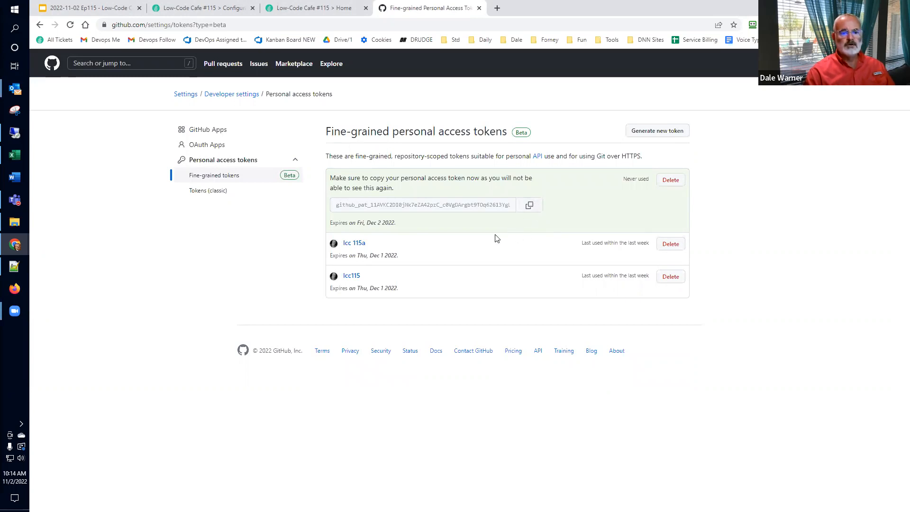
pyautogui.click(211, 9)
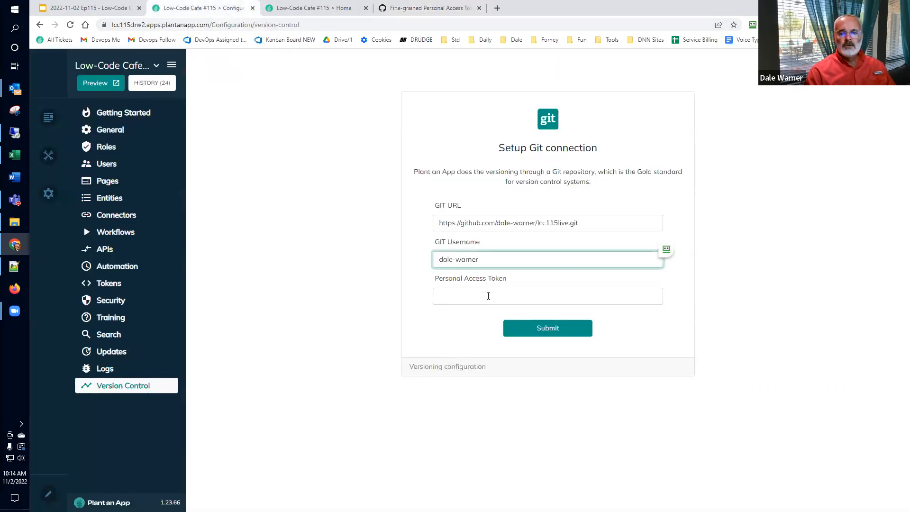
# Paste the personal access token into the Git connection form and submit it
pyautogui.click(490, 295)
pyautogui.hotkey('ctrl', 'v')
pyautogui.click(370, 311)
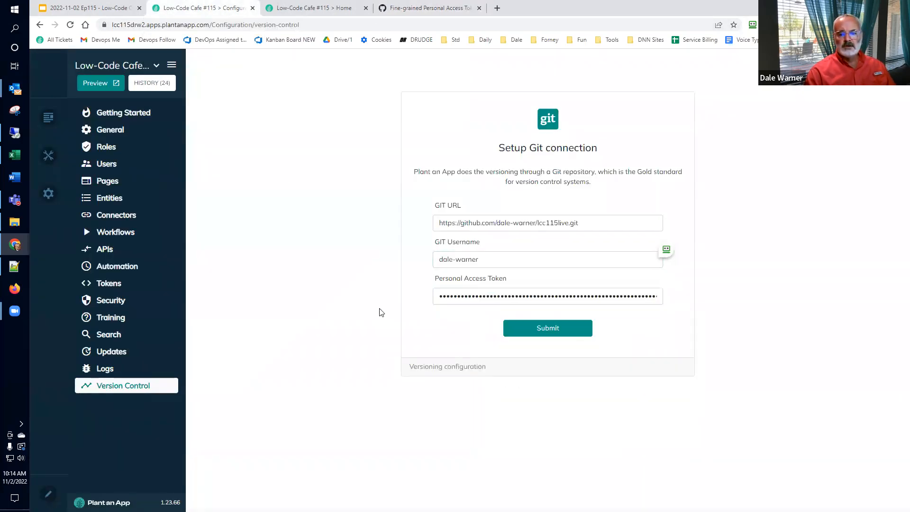
pyautogui.click(556, 332)
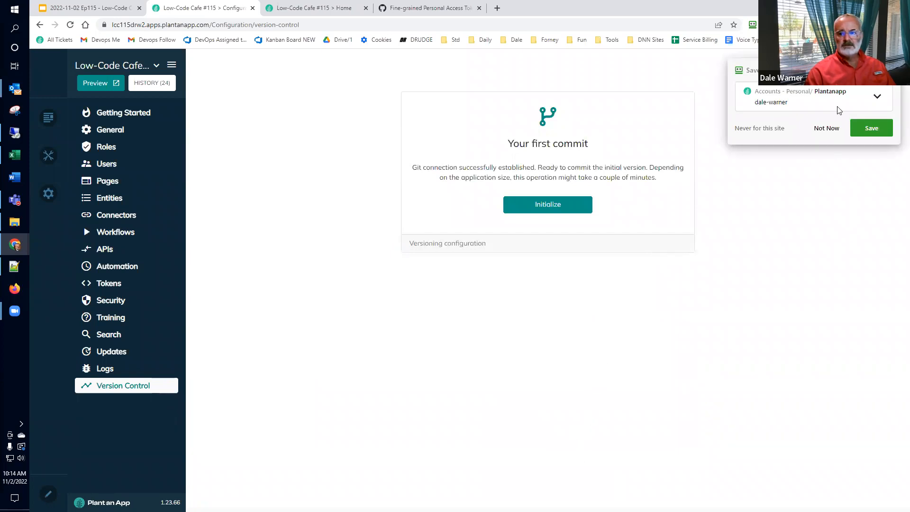
# Dismiss the browser's save-password prompt and make the app's initial commit to the repository
pyautogui.click(768, 131)
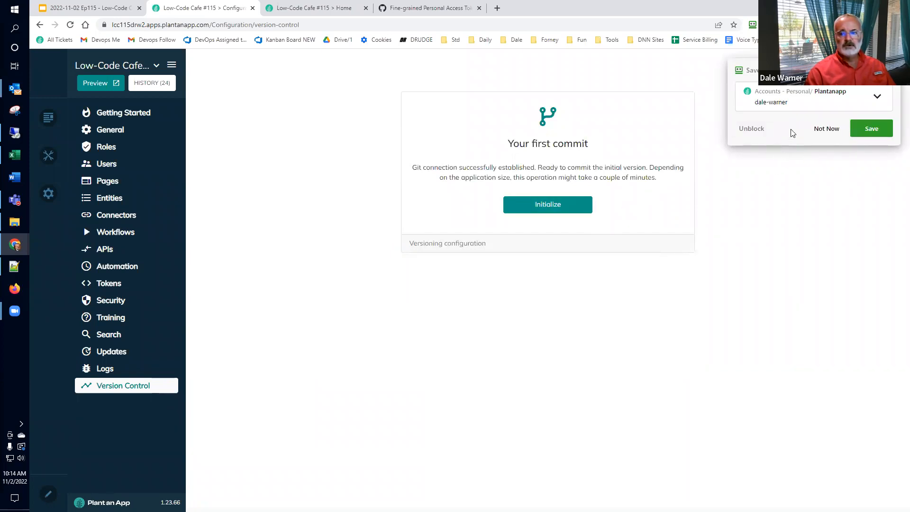
pyautogui.click(765, 136)
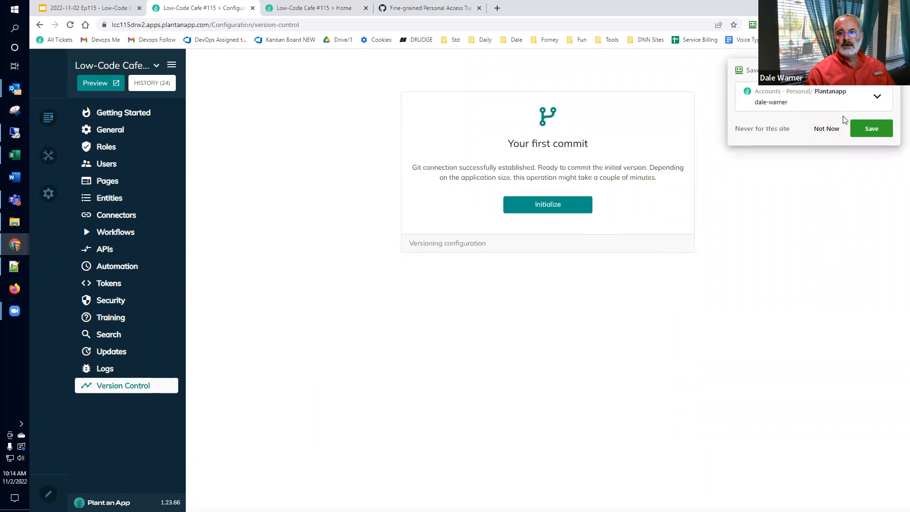
pyautogui.click(827, 130)
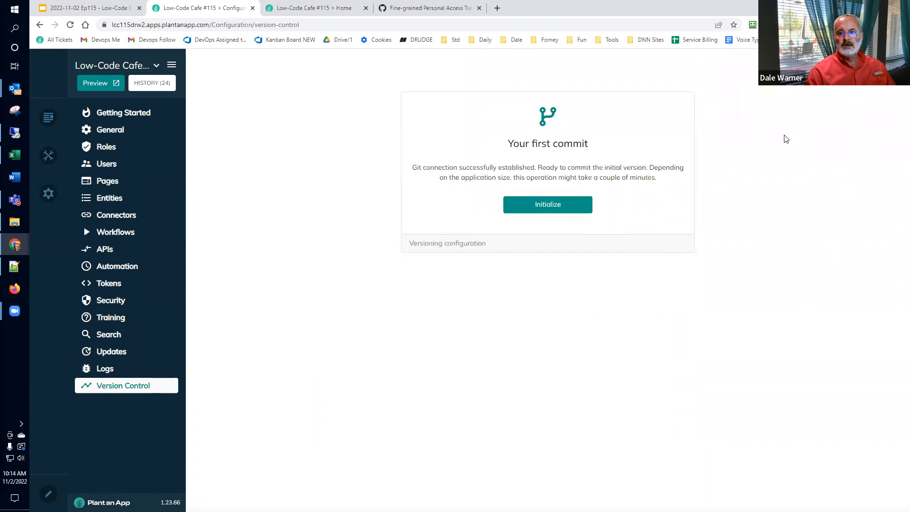
pyautogui.click(551, 205)
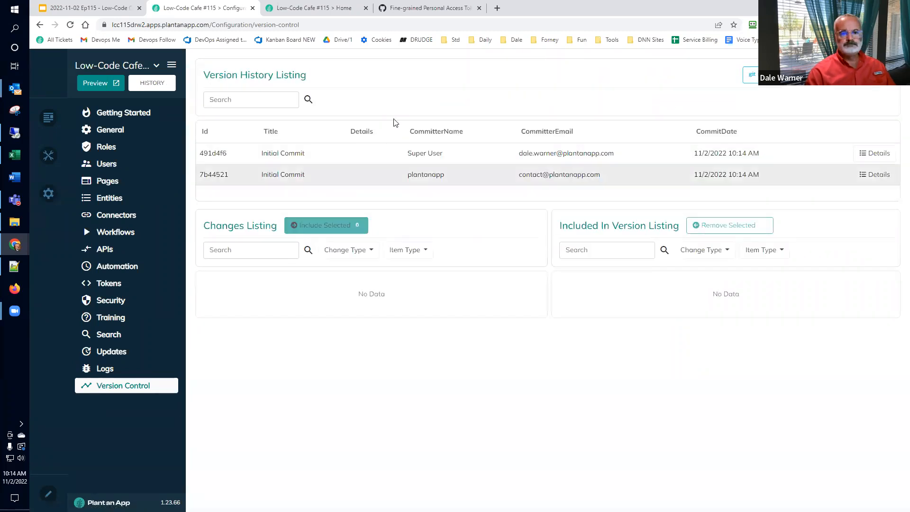
pyautogui.click(404, 9)
# Compare lcc115live's Production branch with main to see the Initial Commit's 37 changed files
pyautogui.click(52, 64)
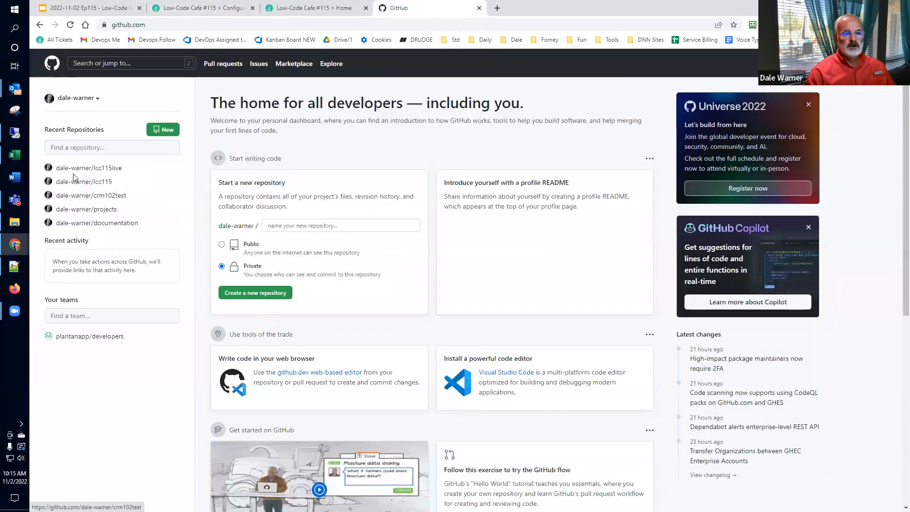
pyautogui.click(86, 170)
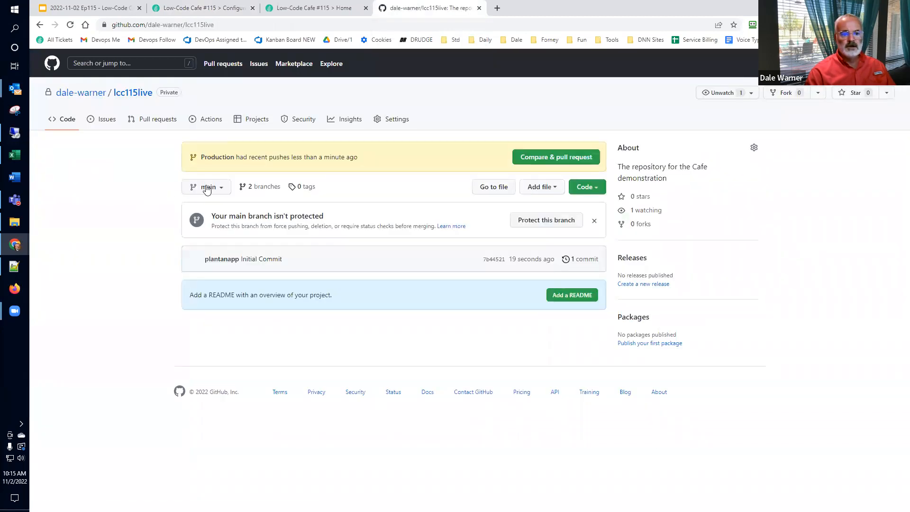
pyautogui.click(207, 186)
pyautogui.click(218, 280)
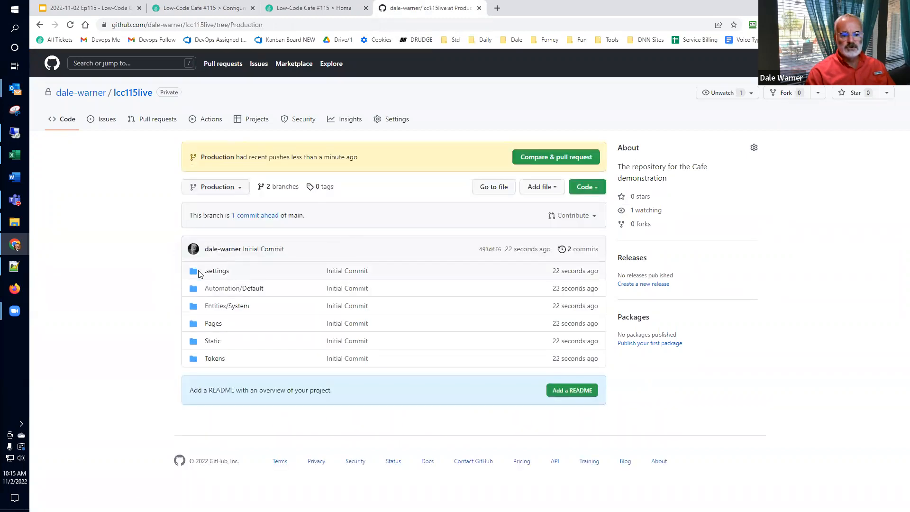
pyautogui.click(253, 218)
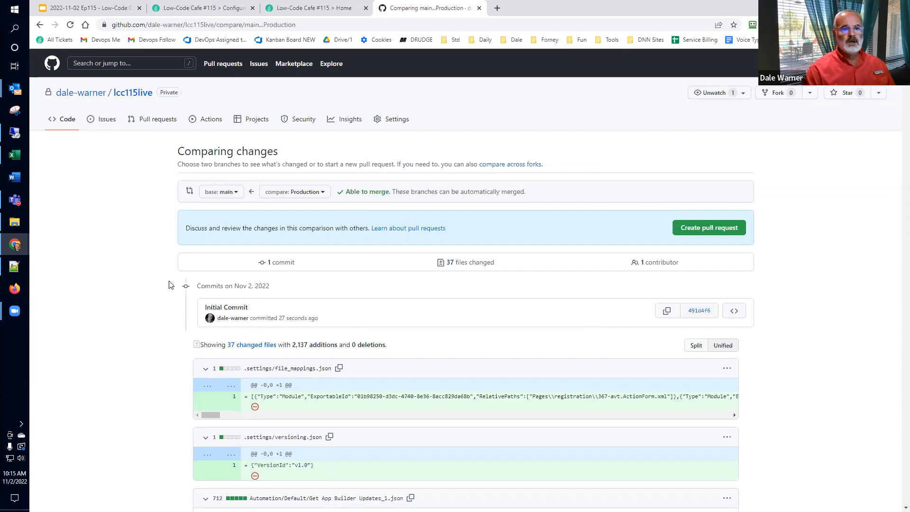
pyautogui.click(182, 9)
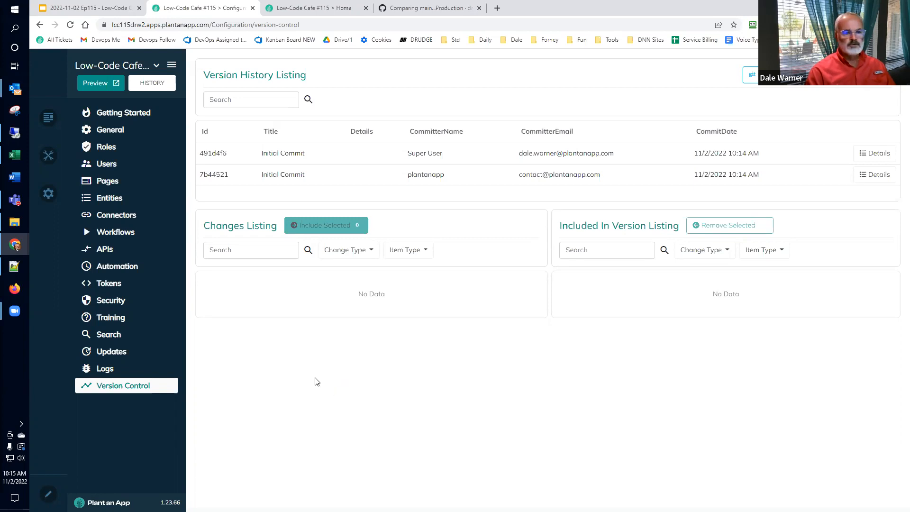
# Start a new entity and assign it a new Cafe namespace described 'Live on The Low Code Cafe'
pyautogui.click(98, 199)
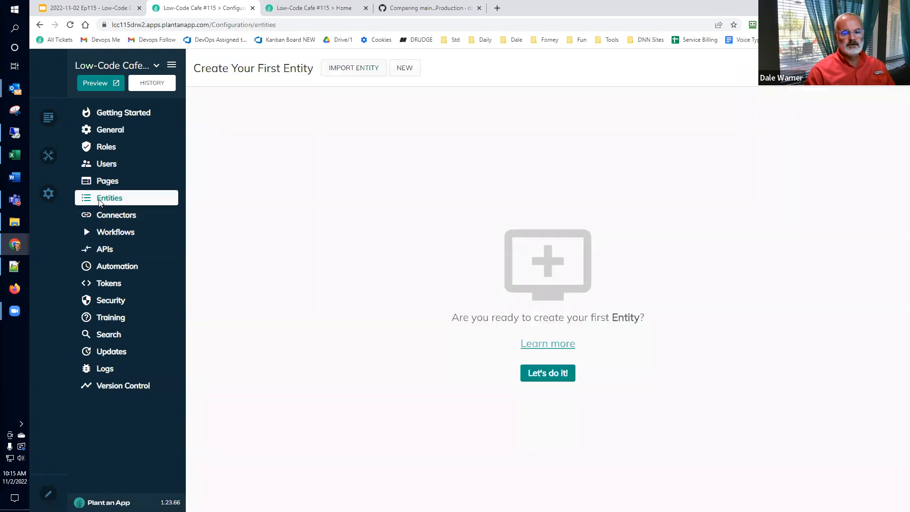
pyautogui.click(404, 68)
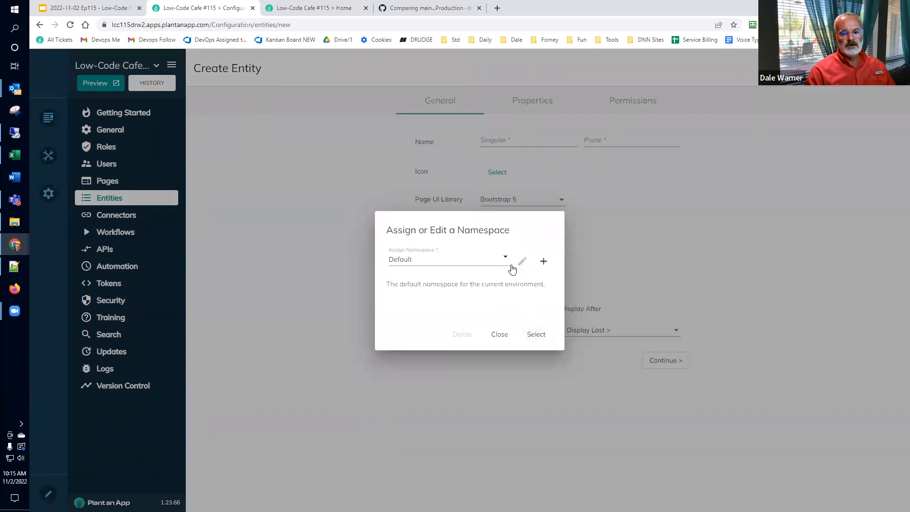
pyautogui.click(543, 262)
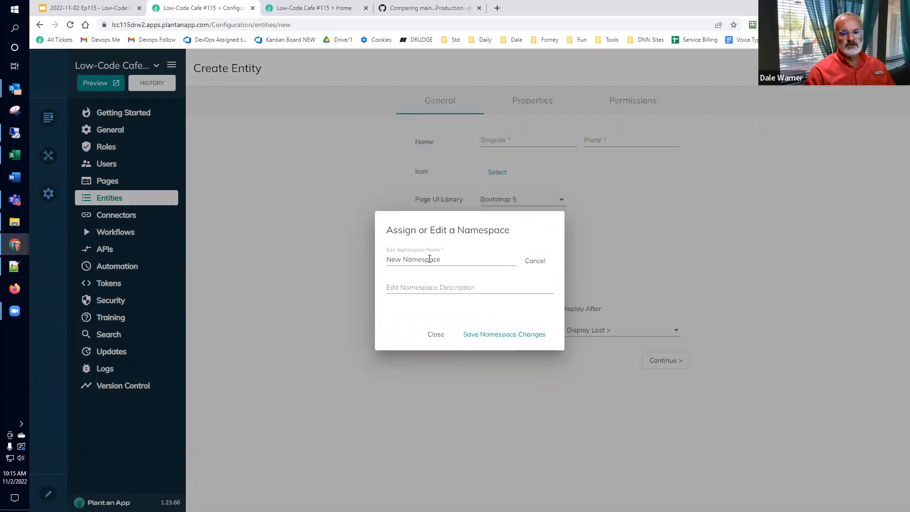
pyautogui.click(455, 259)
pyautogui.write('Cafe')
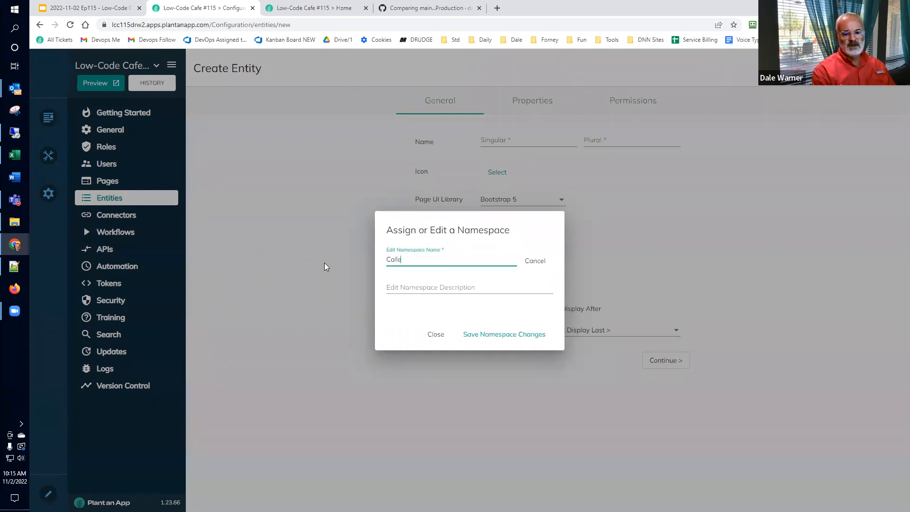
pyautogui.click(400, 285)
pyautogui.write('Live')
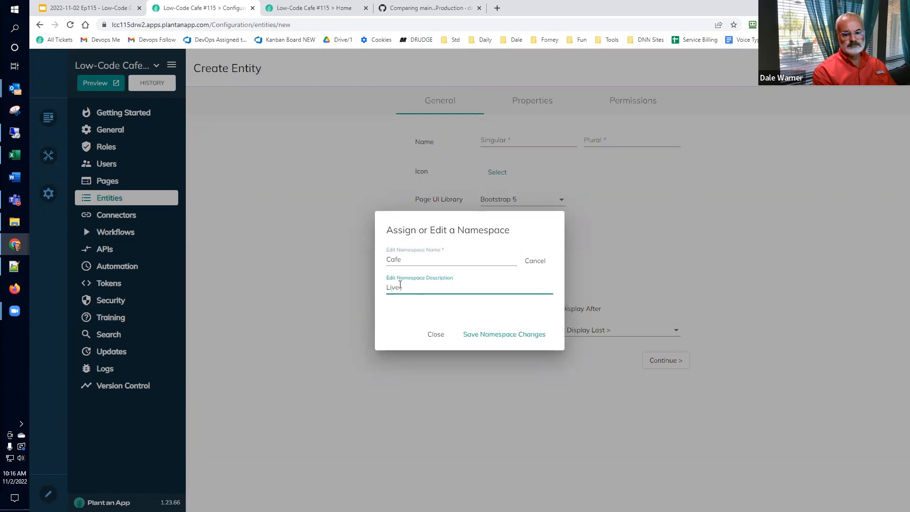
pyautogui.write(' on T')
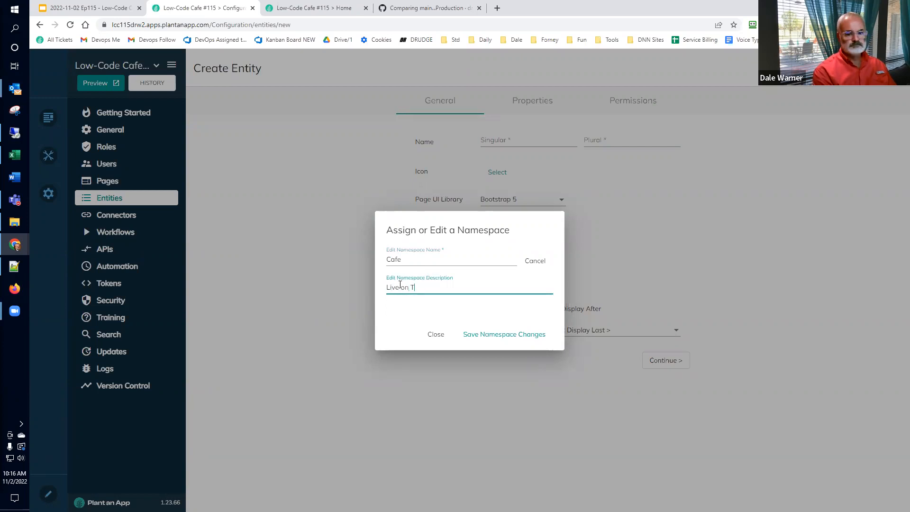
pyautogui.write('he Low Code Cafe')
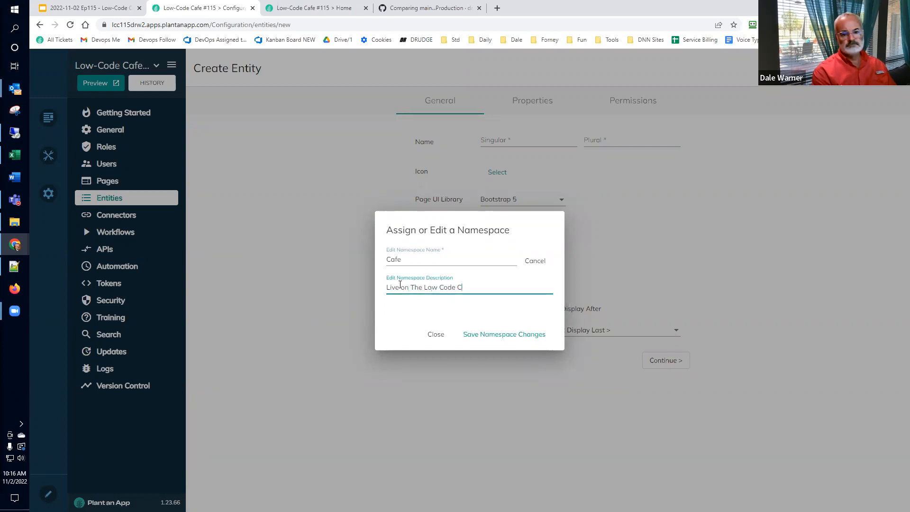
pyautogui.click(491, 336)
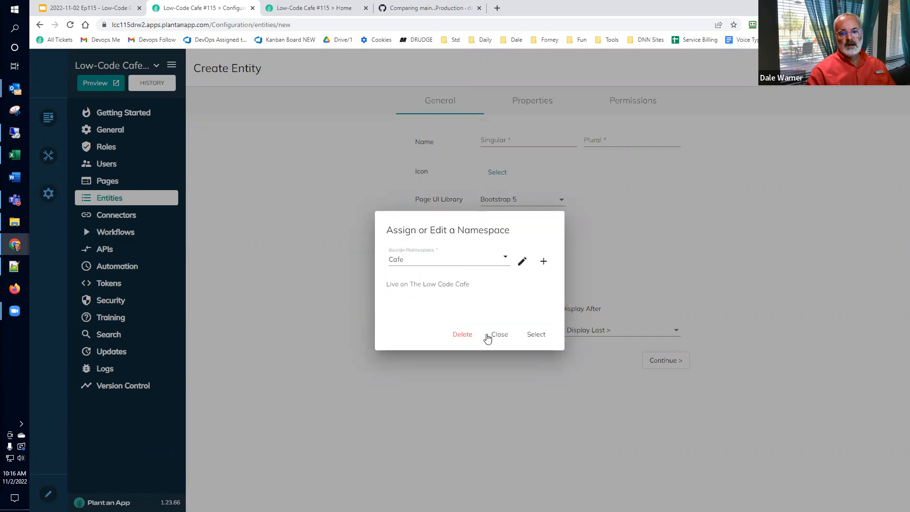
pyautogui.click(543, 335)
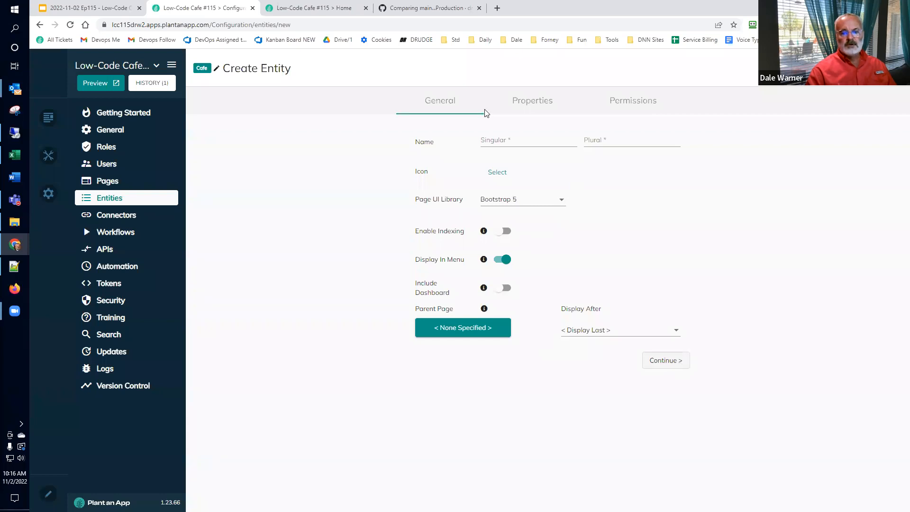
# Name the entity Company, plural Companies, and continue to its properties
pyautogui.click(502, 138)
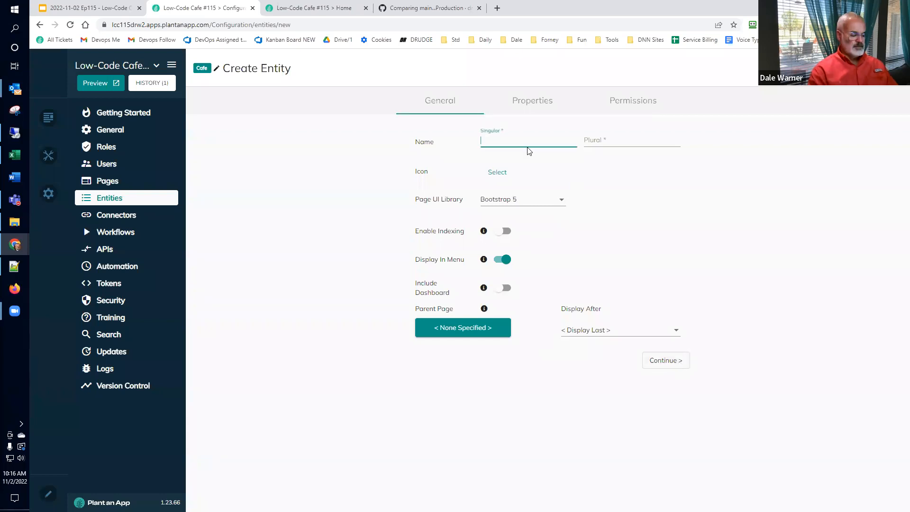
pyautogui.write('Company')
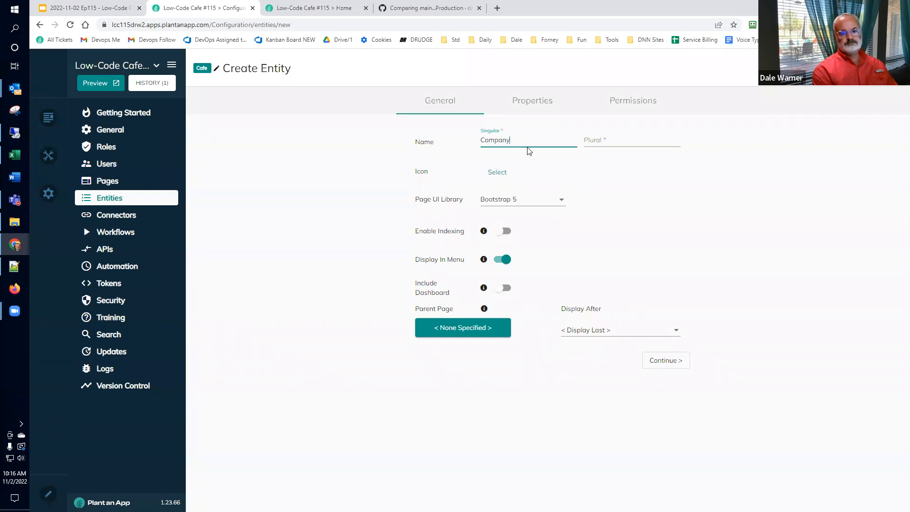
pyautogui.press('Tab')
pyautogui.write('Companies')
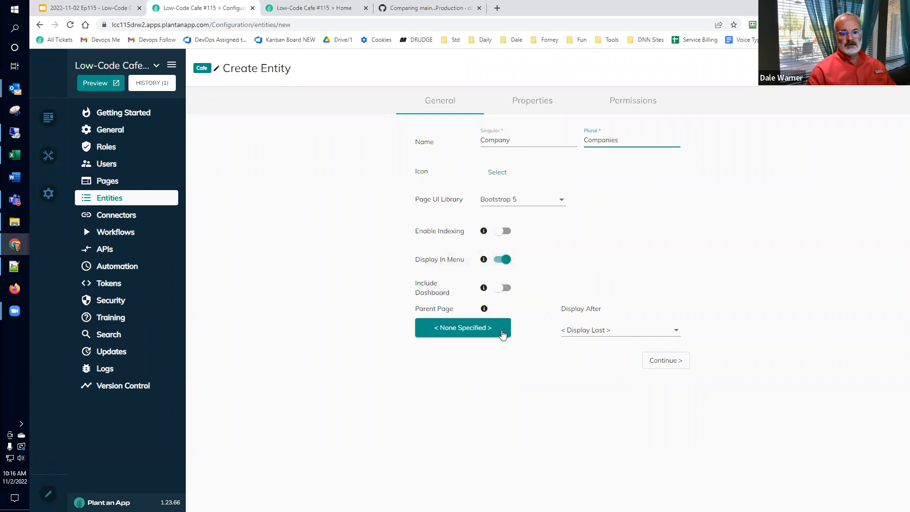
pyautogui.click(662, 361)
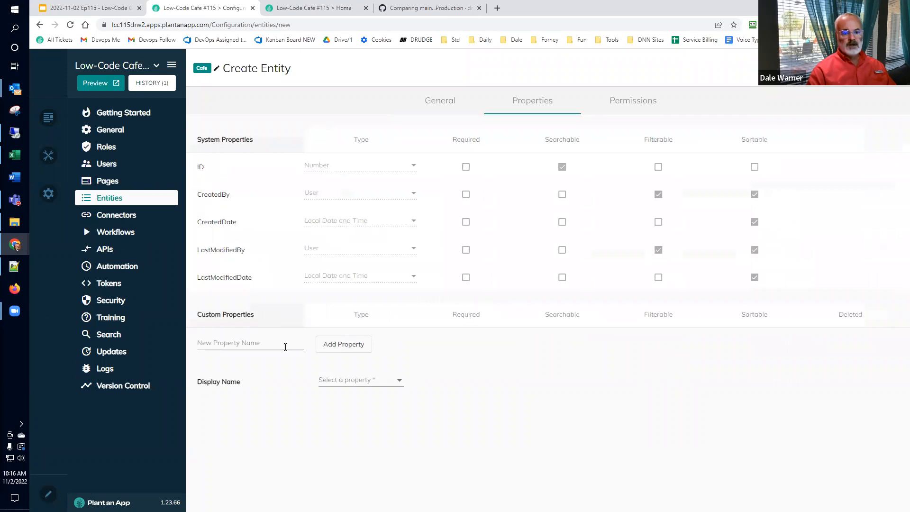
# Add a required Name property, make it the display name, and save the entity
pyautogui.click(285, 347)
pyautogui.write('Name')
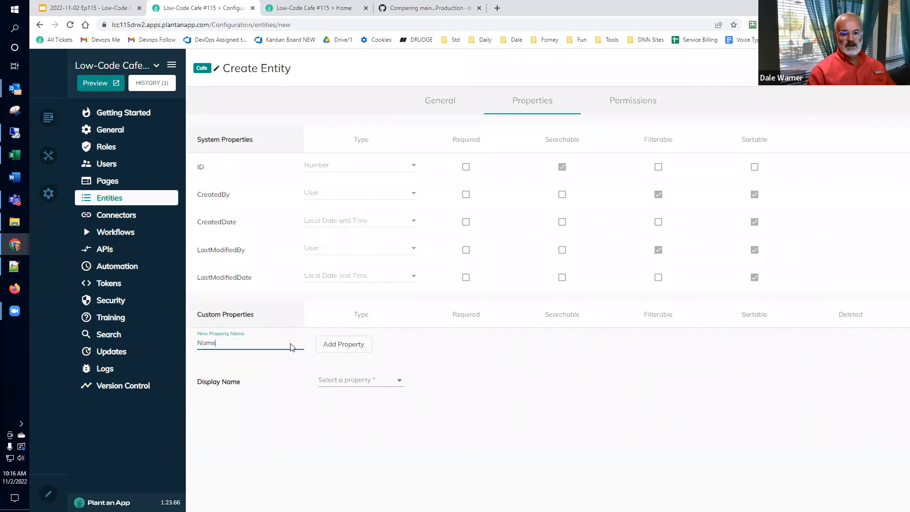
pyautogui.click(345, 345)
pyautogui.click(466, 341)
pyautogui.click(360, 408)
pyautogui.click(352, 430)
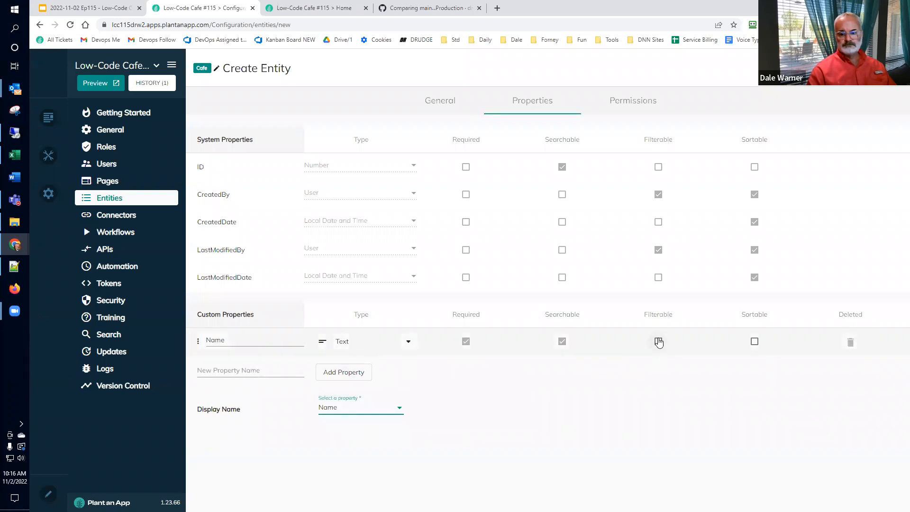
pyautogui.click(754, 346)
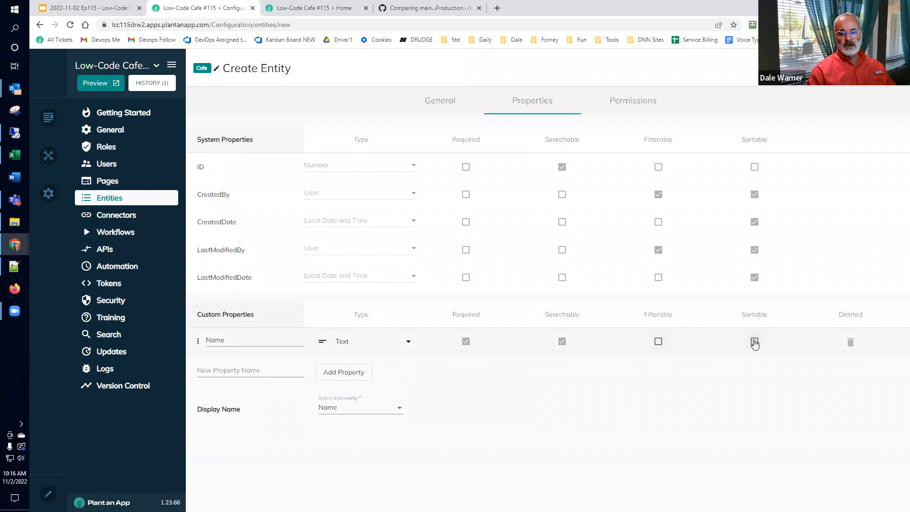
pyautogui.click(884, 69)
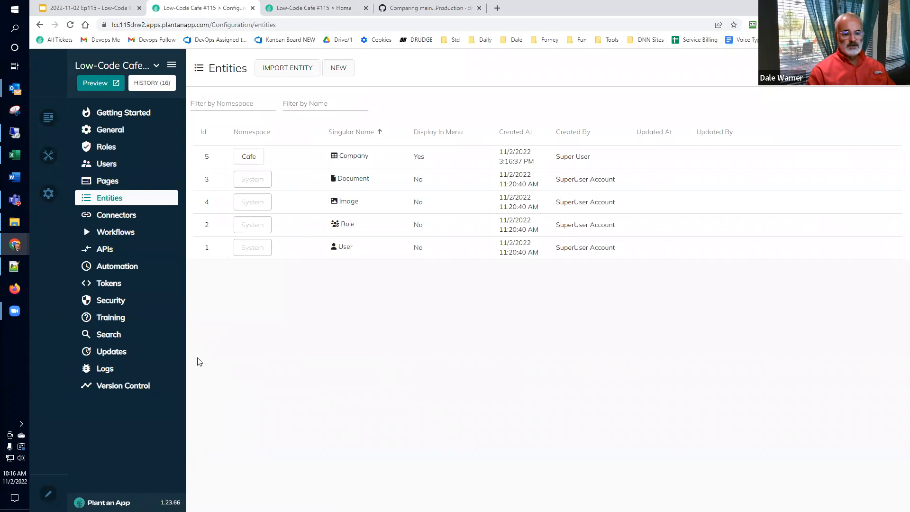
# Open Version Control and show more items per page to review the 16 pending Company-related changes
pyautogui.click(130, 387)
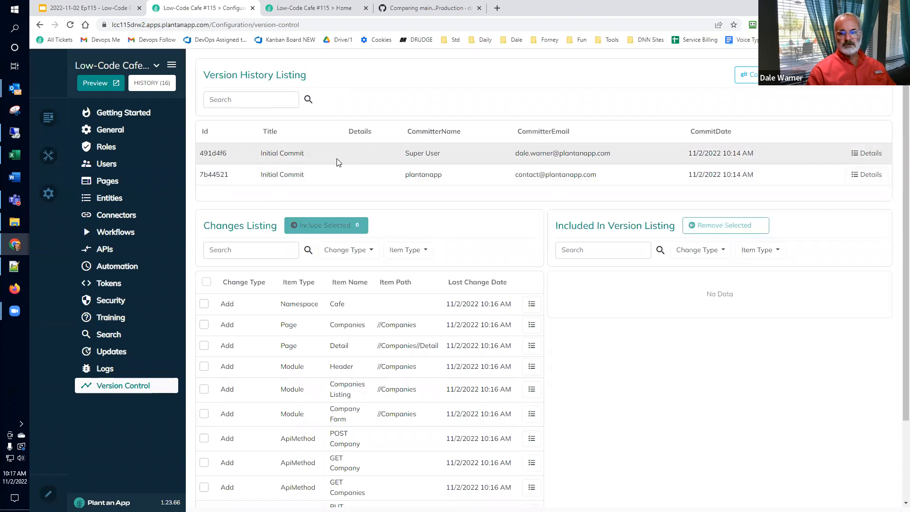
pyautogui.scroll(-2, 330, 219)
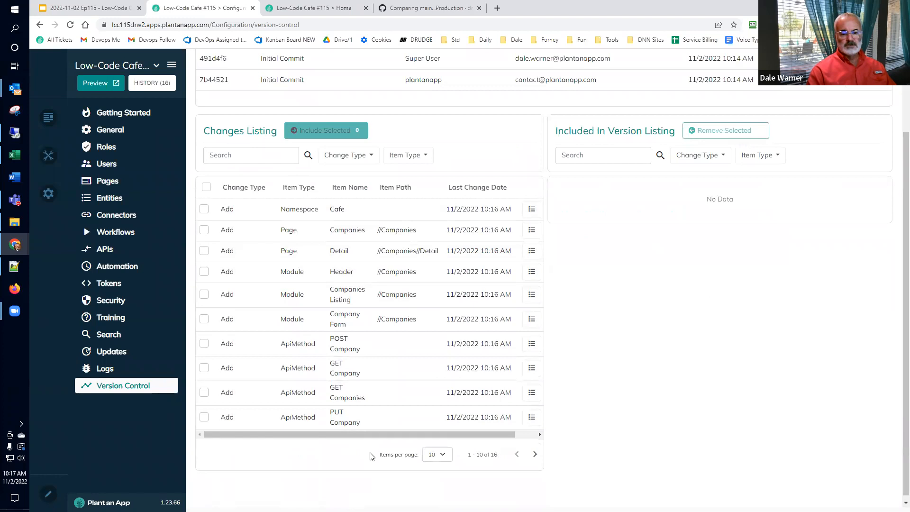
pyautogui.click(439, 456)
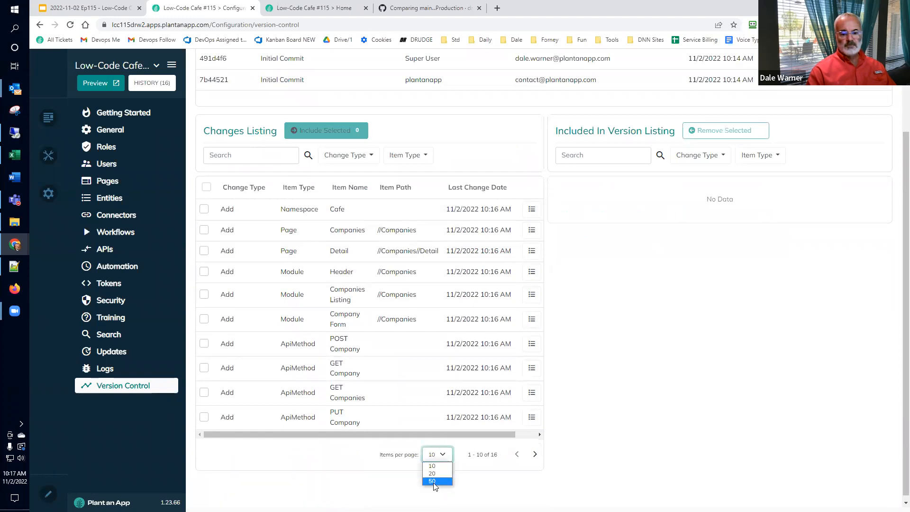
pyautogui.click(433, 482)
pyautogui.scroll(-2, 409, 454)
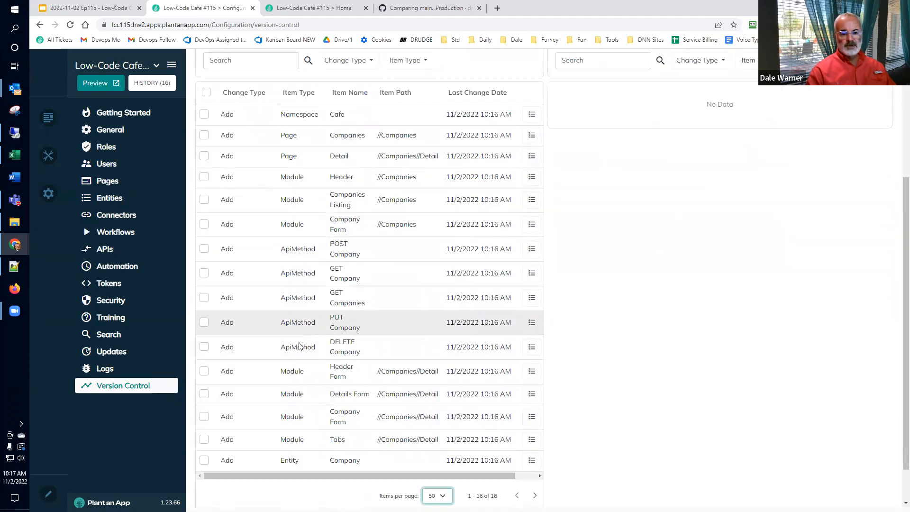
pyautogui.scroll(-1, 292, 347)
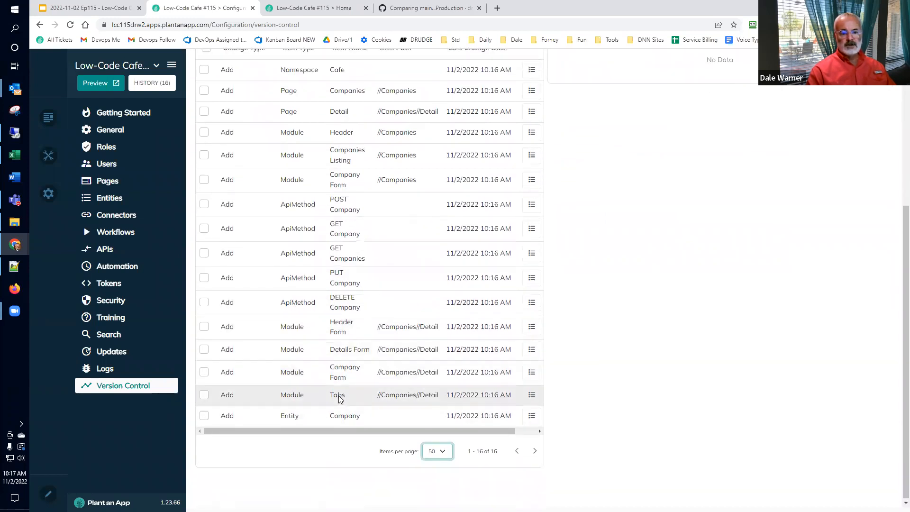
pyautogui.scroll(2, 327, 394)
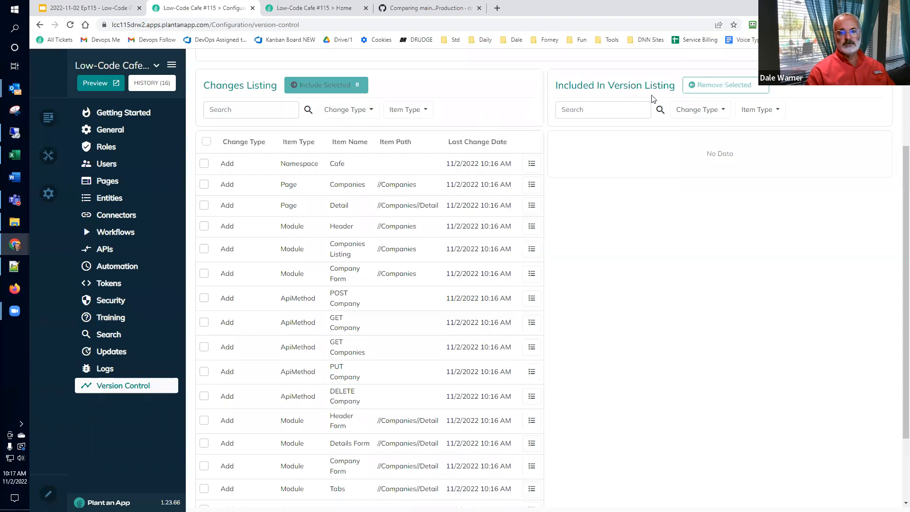
# Include all 16 pending Company entity changes in the version being prepared
pyautogui.click(207, 142)
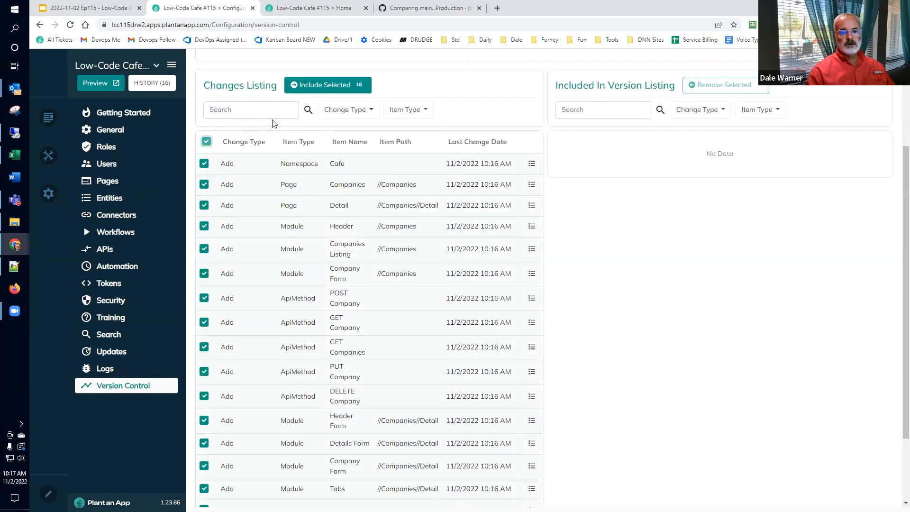
pyautogui.click(318, 84)
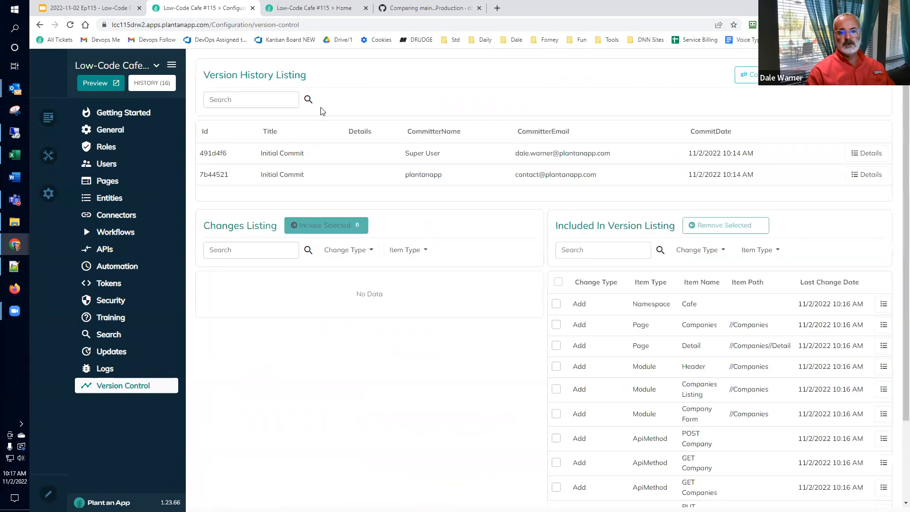
pyautogui.scroll(-2, 651, 321)
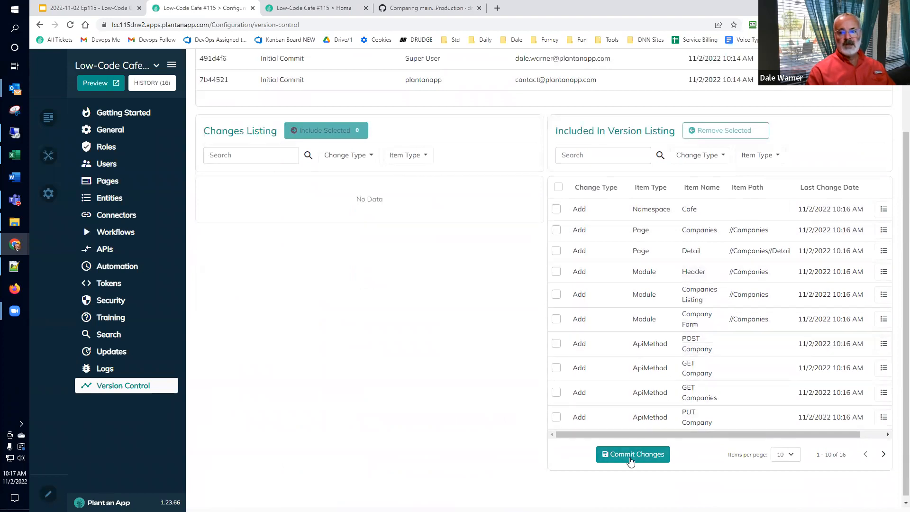
pyautogui.click(556, 252)
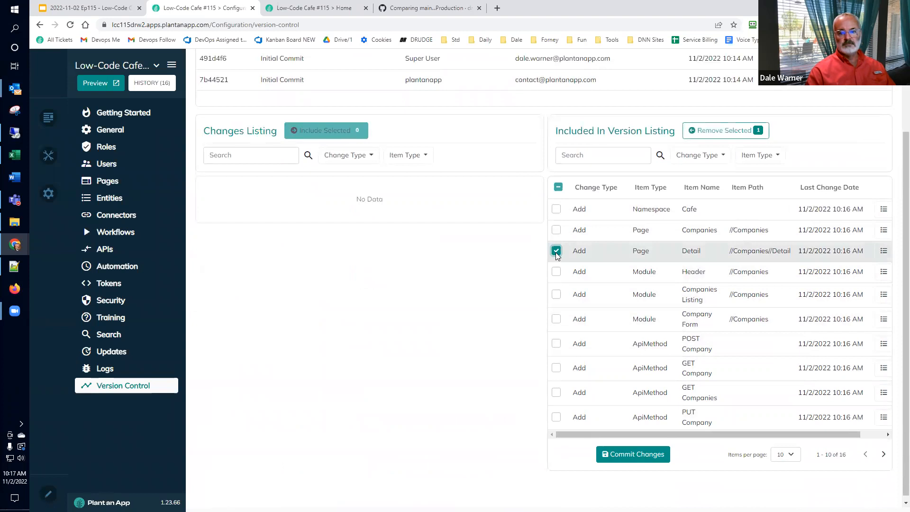
pyautogui.click(556, 251)
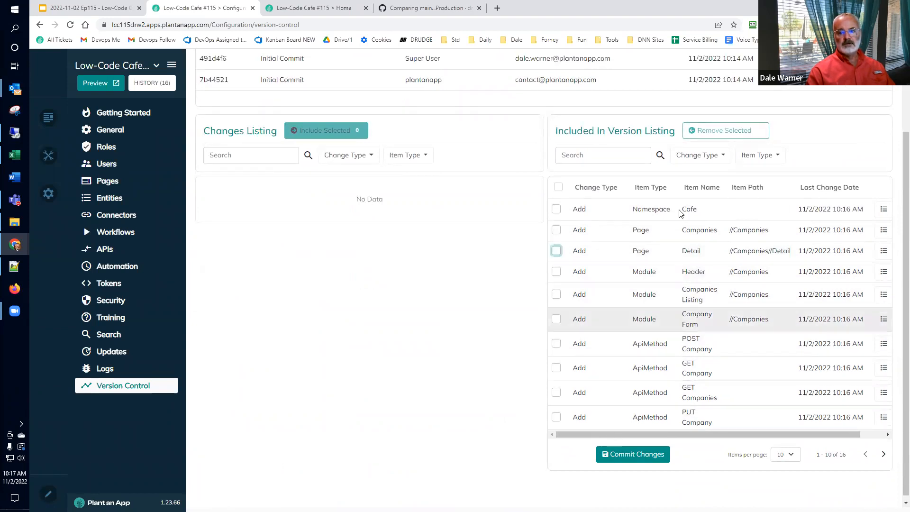
# Commit the changes titled 'Live Commit of the Company Entity' with a short description
pyautogui.click(620, 454)
pyautogui.click(474, 127)
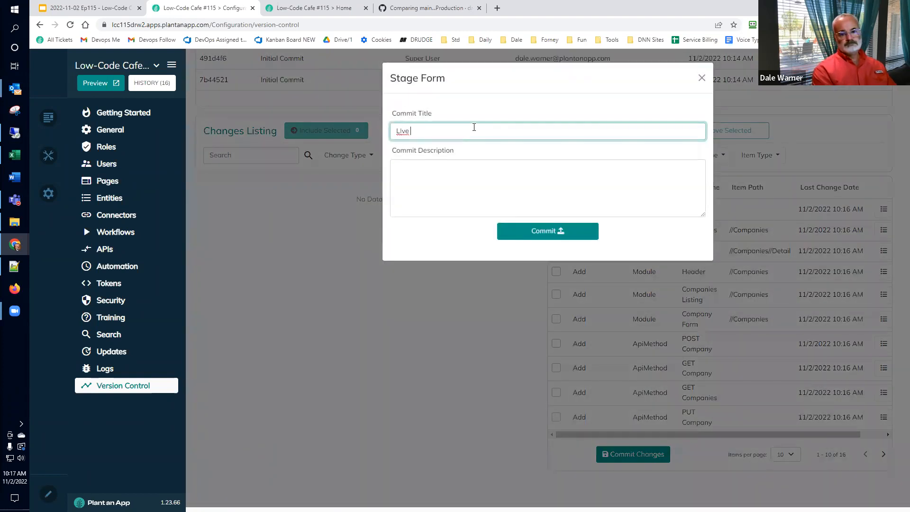
pyautogui.write('LIve Commit of the ')
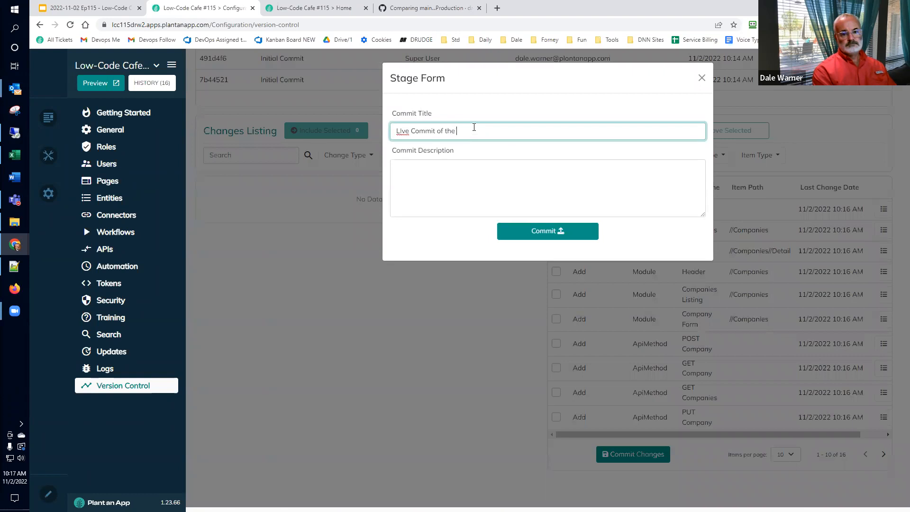
pyautogui.write('Company e')
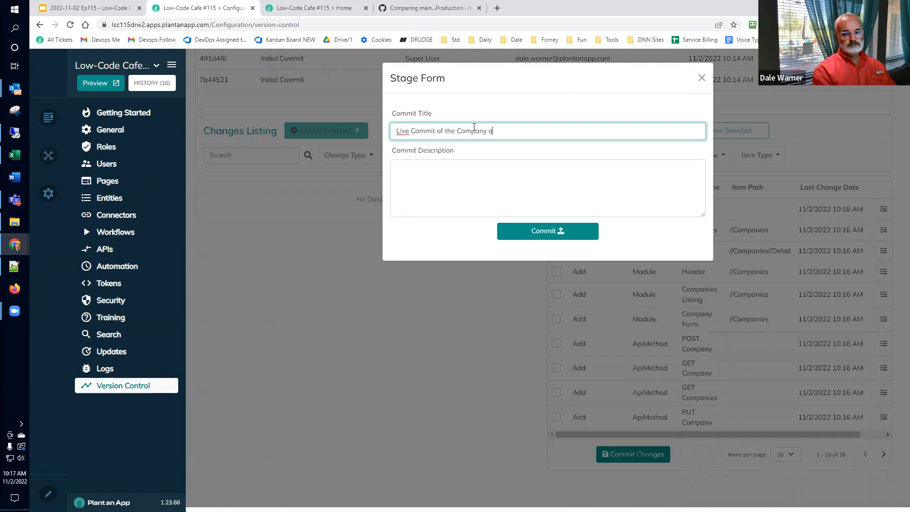
pyautogui.write('ntity')
pyautogui.press('Tab')
pyautogui.write('WA ful')
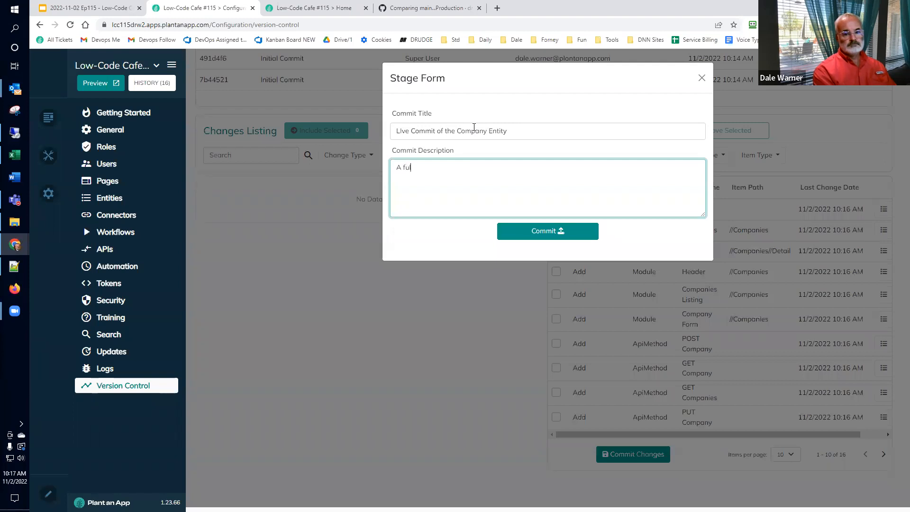
pyautogui.write('l description ...')
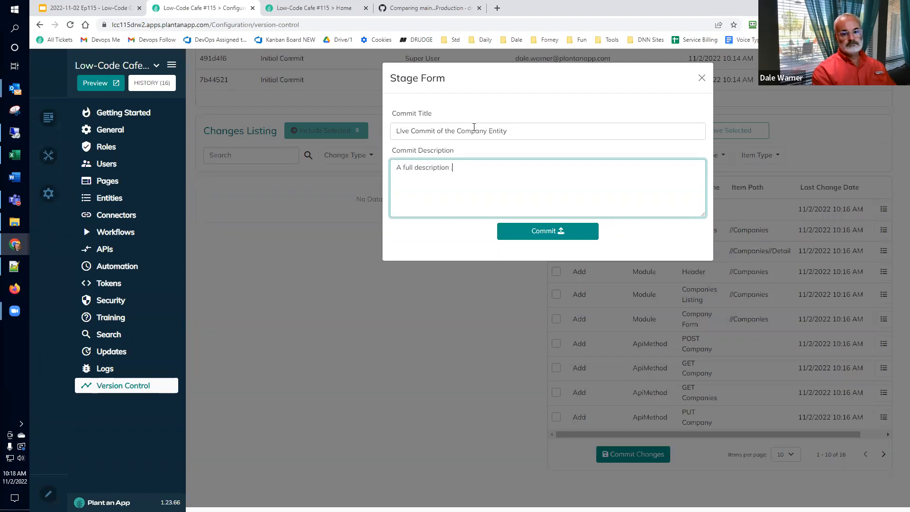
pyautogui.click(534, 232)
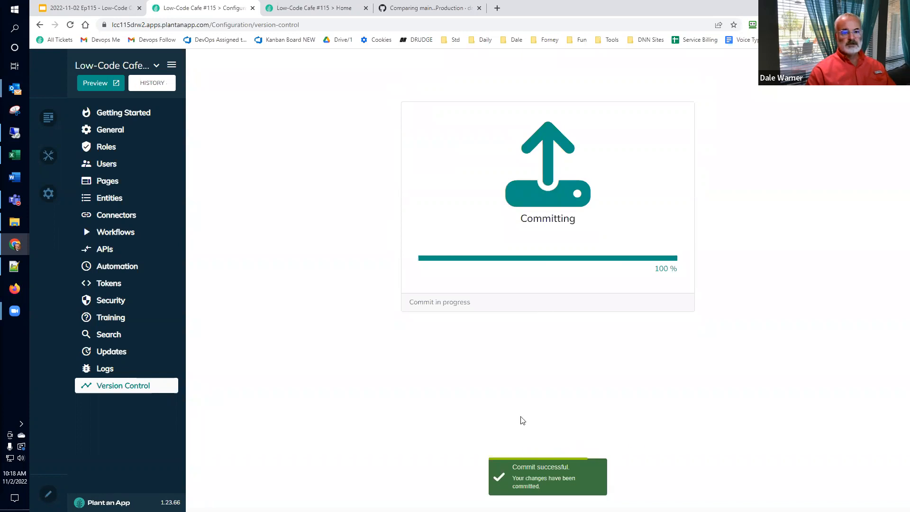
pyautogui.click(413, 7)
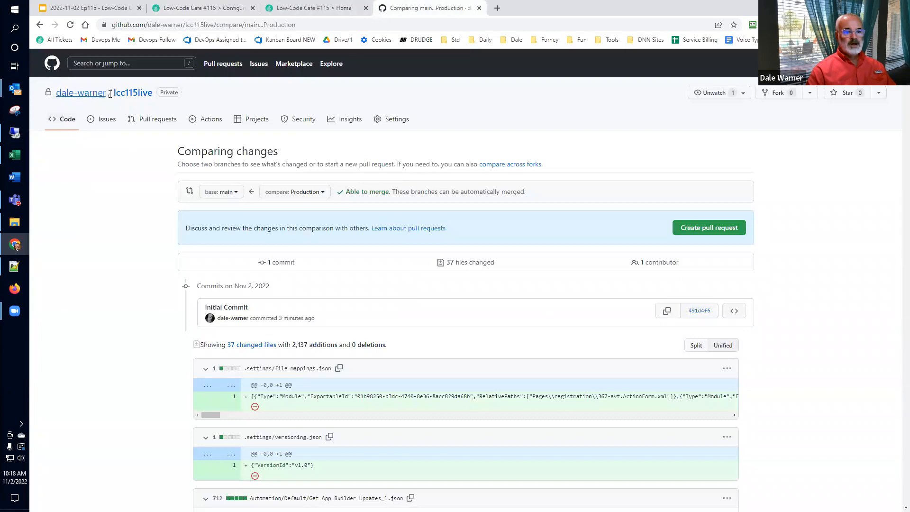
pyautogui.click(133, 93)
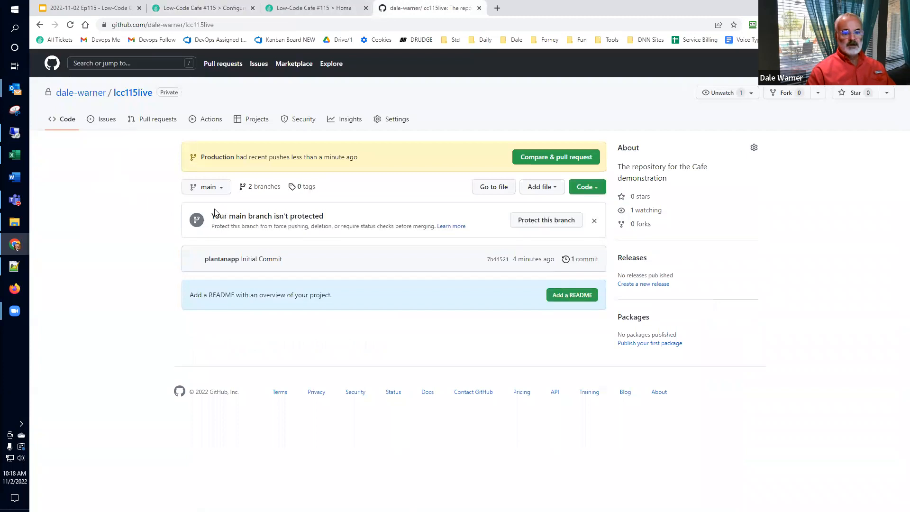
pyautogui.click(214, 194)
pyautogui.click(205, 282)
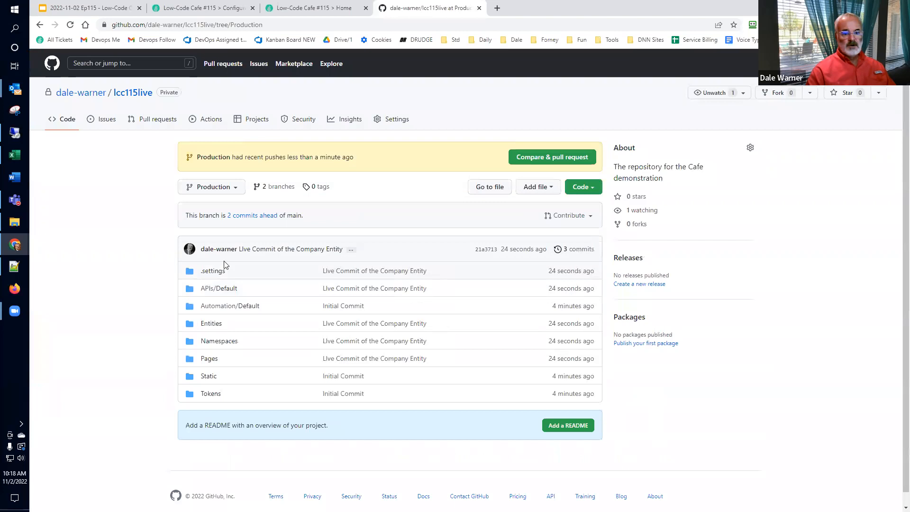
pyautogui.click(242, 216)
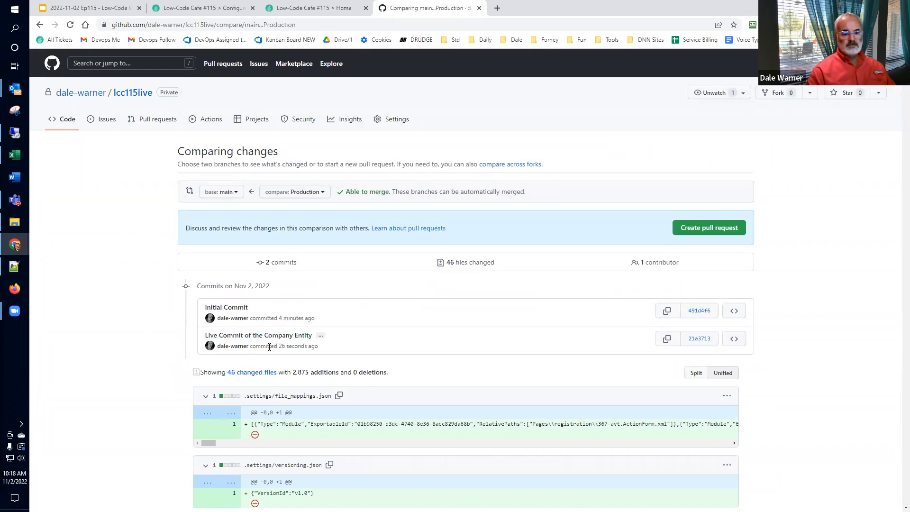
pyautogui.click(320, 335)
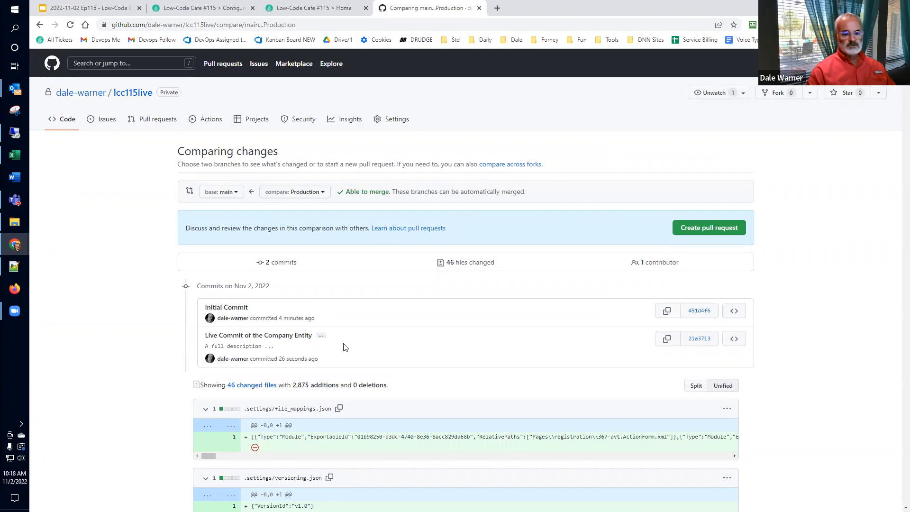
pyautogui.scroll(-4, 129, 330)
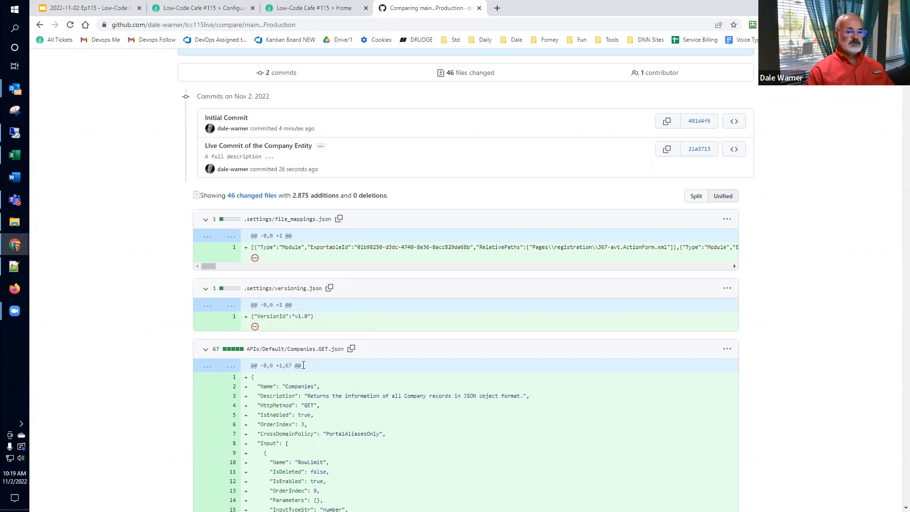
pyautogui.click(114, 8)
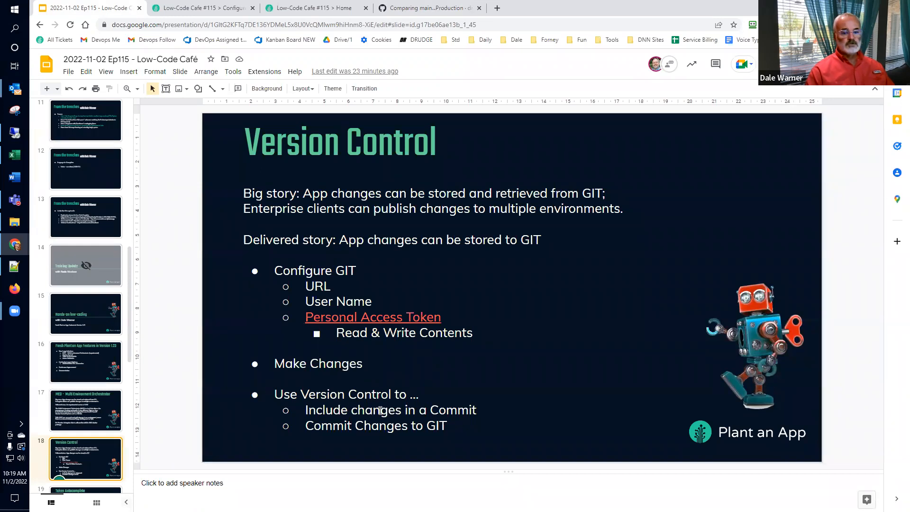
pyautogui.click(205, 5)
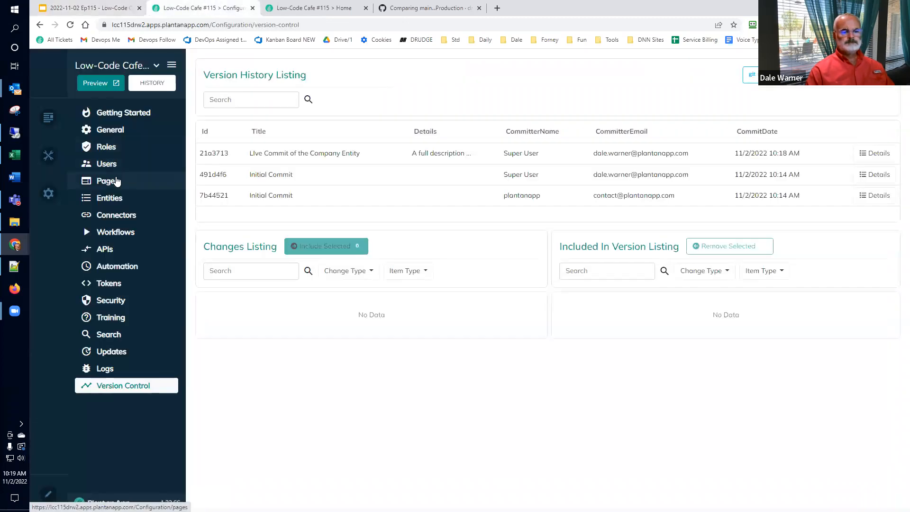
# Show the site's Pages list filtered to pages visible in the menu
pyautogui.click(117, 181)
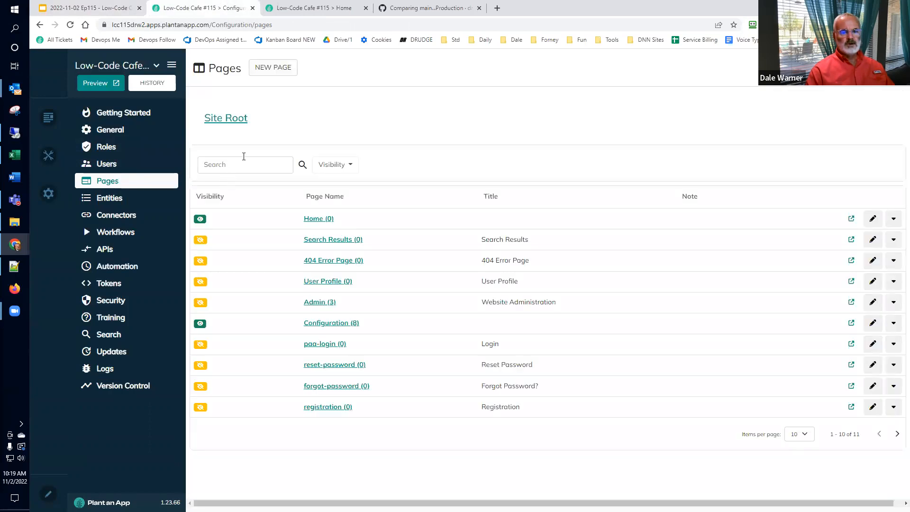
pyautogui.click(320, 166)
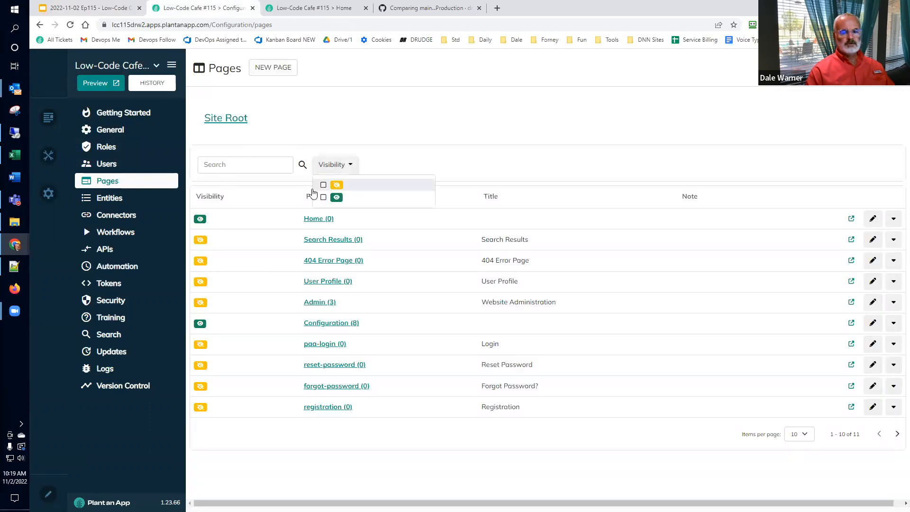
pyautogui.click(332, 197)
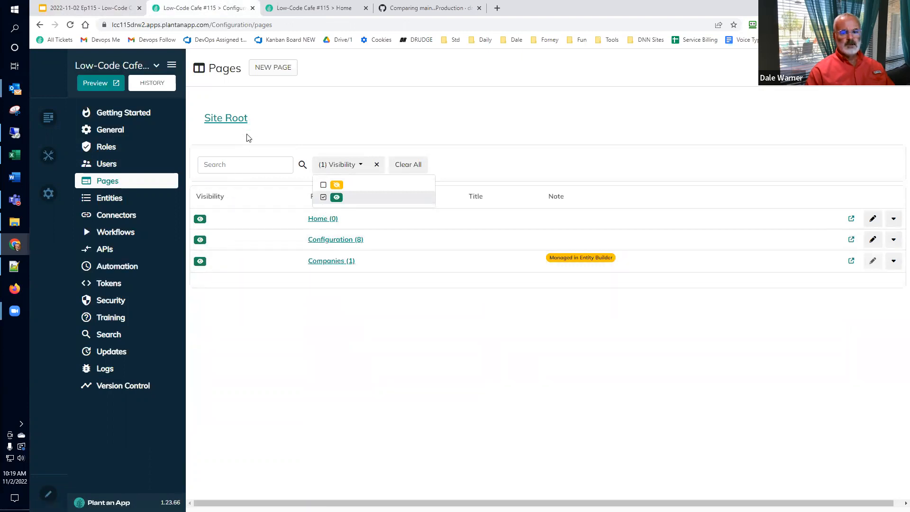
# Start a new page named 'Test Checkbox', reusing the name as its Page Title
pyautogui.click(275, 71)
pyautogui.click(444, 167)
pyautogui.write('Test ')
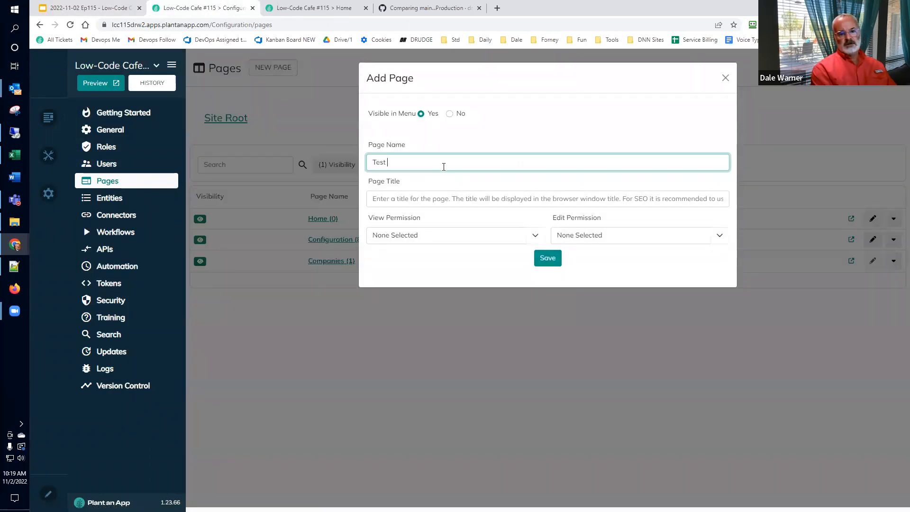
pyautogui.write('Checkbox')
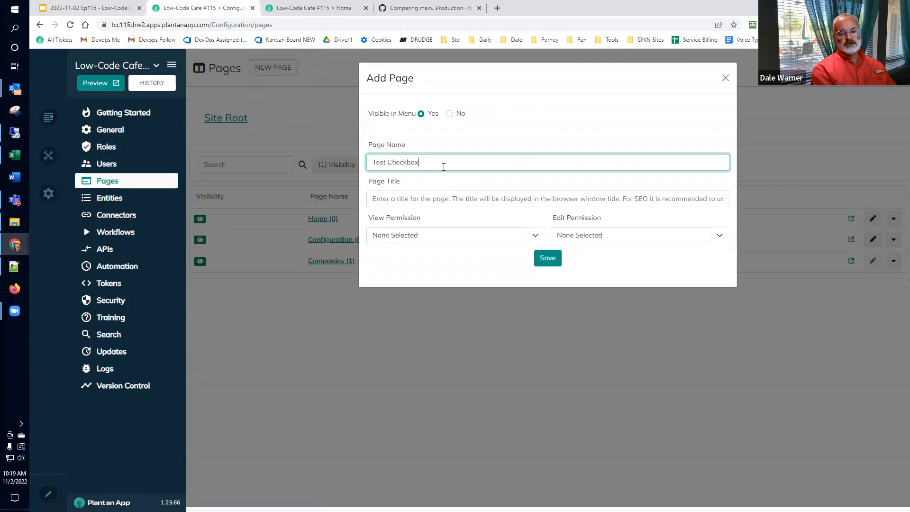
pyautogui.hotkey('ctrl', 'a')
pyautogui.hotkey('ctrl', 'c')
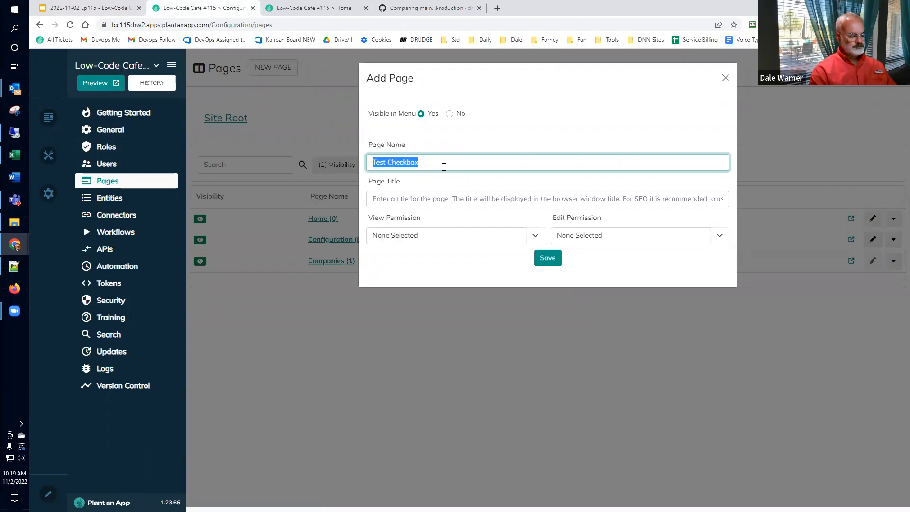
pyautogui.press('Tab')
pyautogui.hotkey('ctrl', 'v')
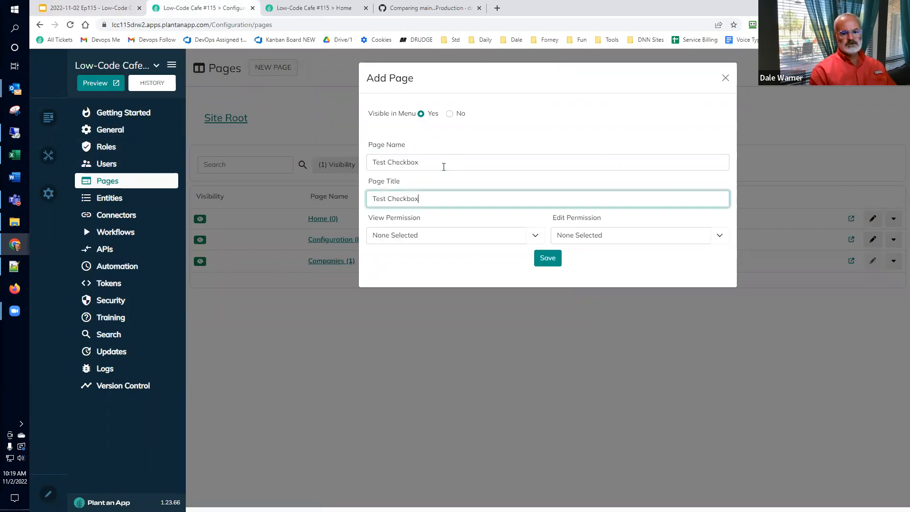
pyautogui.press('Tab')
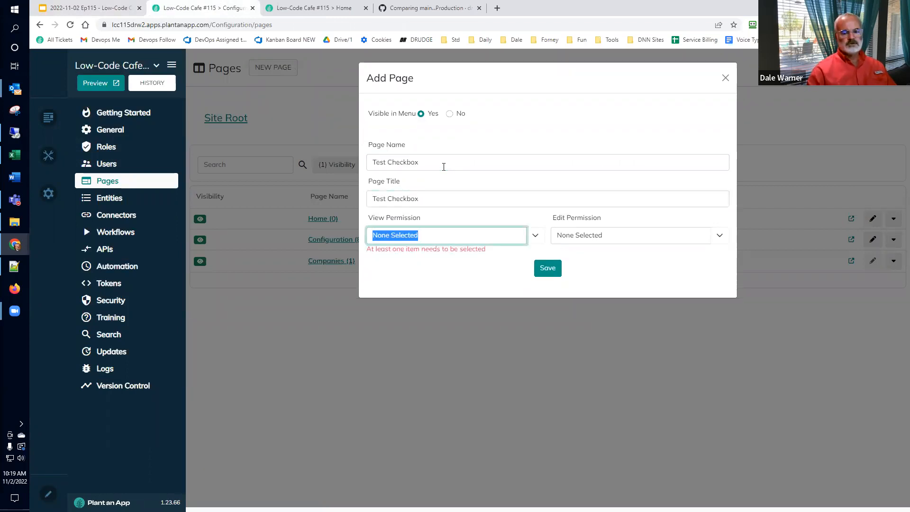
# Give All Users view access and Admins, Citizen Developers and Low-Code Engineer edit access, then save
pyautogui.click(535, 235)
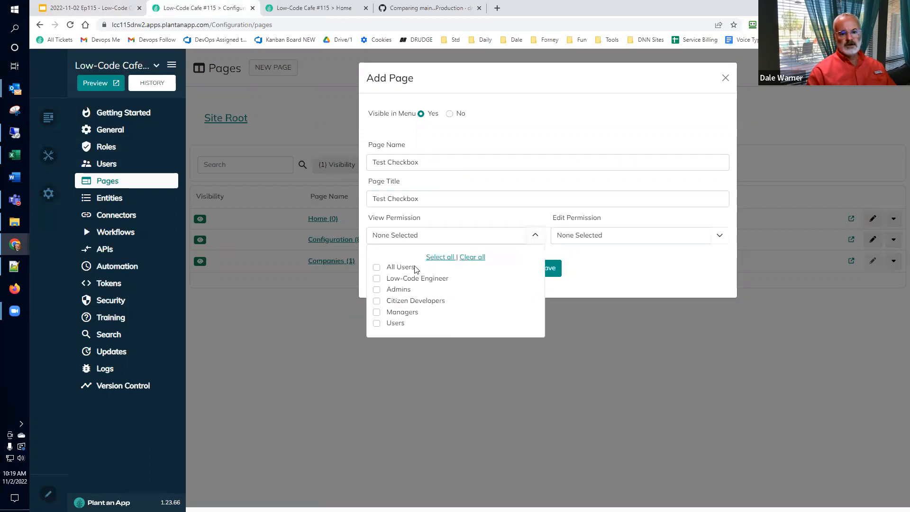
pyautogui.click(378, 268)
pyautogui.click(603, 236)
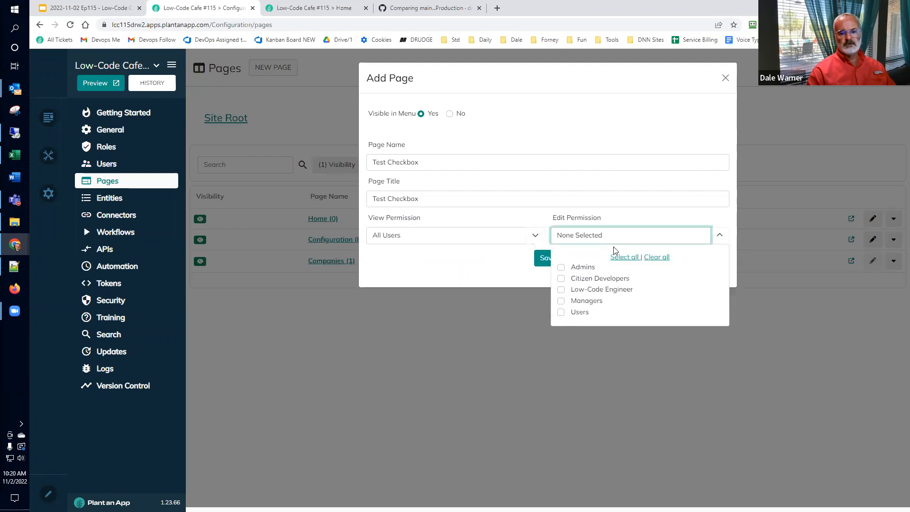
pyautogui.click(560, 267)
pyautogui.click(561, 278)
pyautogui.click(560, 289)
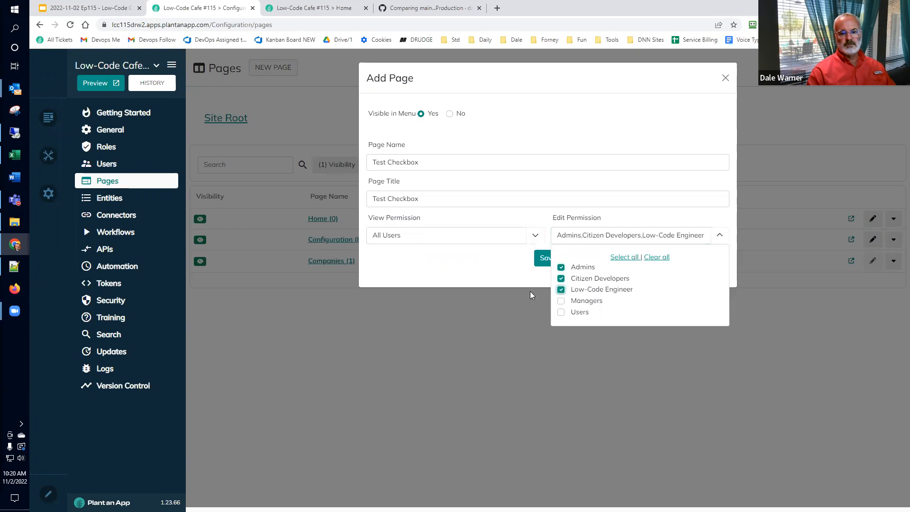
pyautogui.click(544, 258)
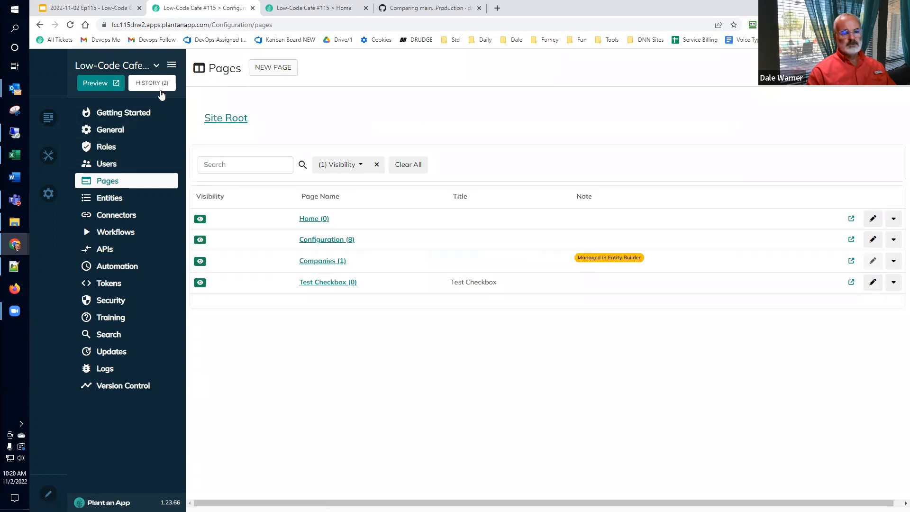
# Include the Test Checkbox page and its Enter Title module as changes in Version Control
pyautogui.click(140, 389)
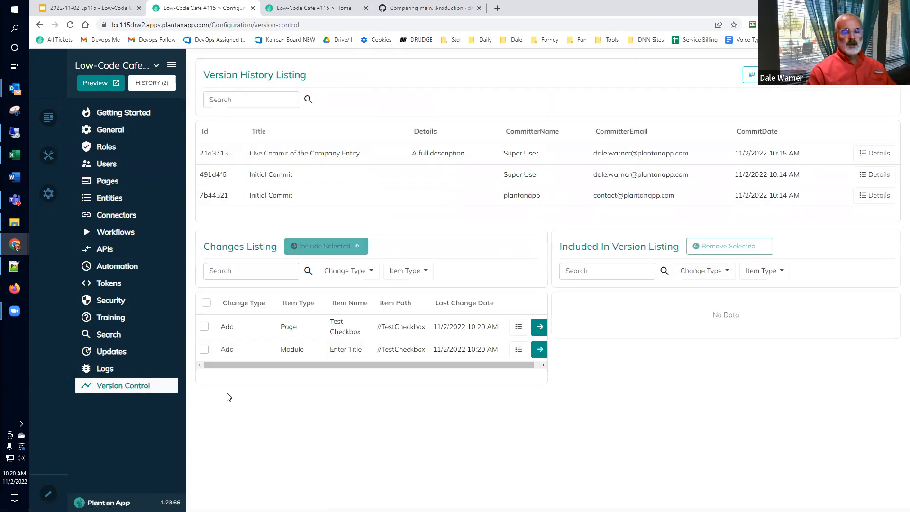
pyautogui.click(206, 303)
pyautogui.click(331, 244)
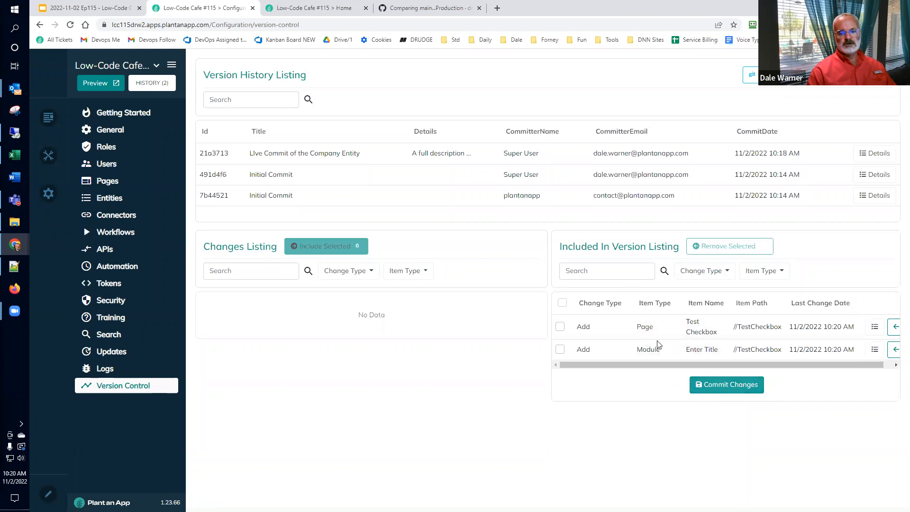
pyautogui.click(563, 304)
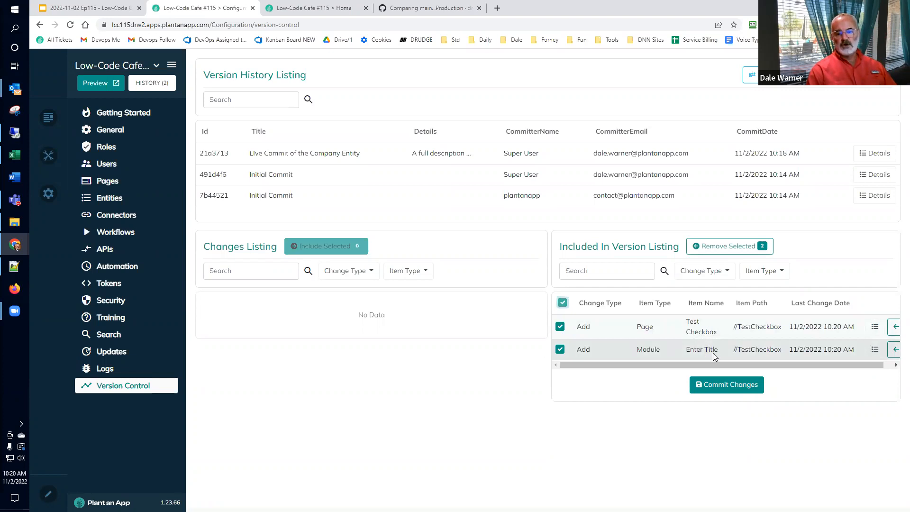
# Commit as 'Test Checkbox Page', described 'Done live to demonstrate what a page commit contains'
pyautogui.click(715, 388)
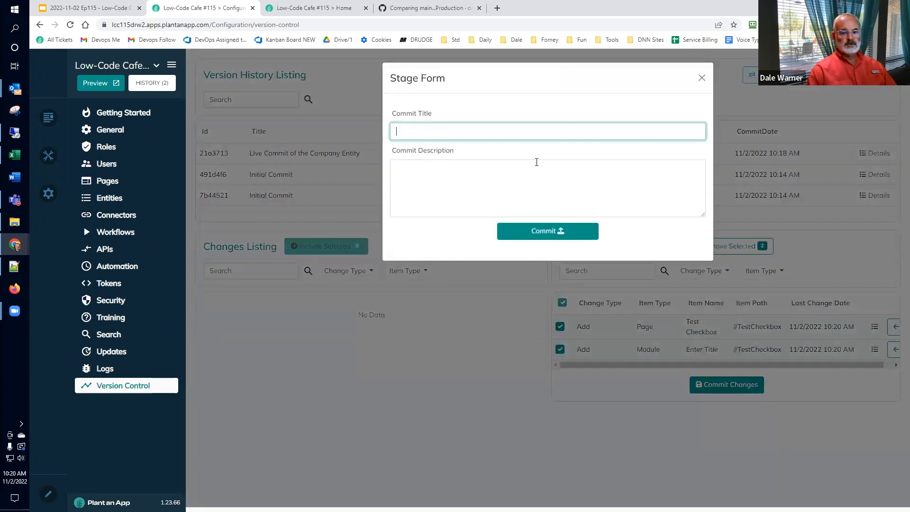
pyautogui.write('Test Checkbox')
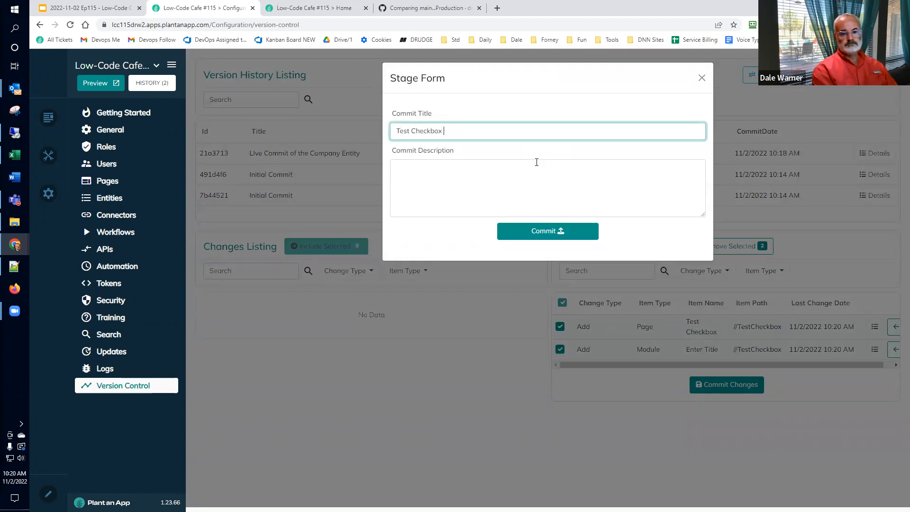
pyautogui.press('super+p')
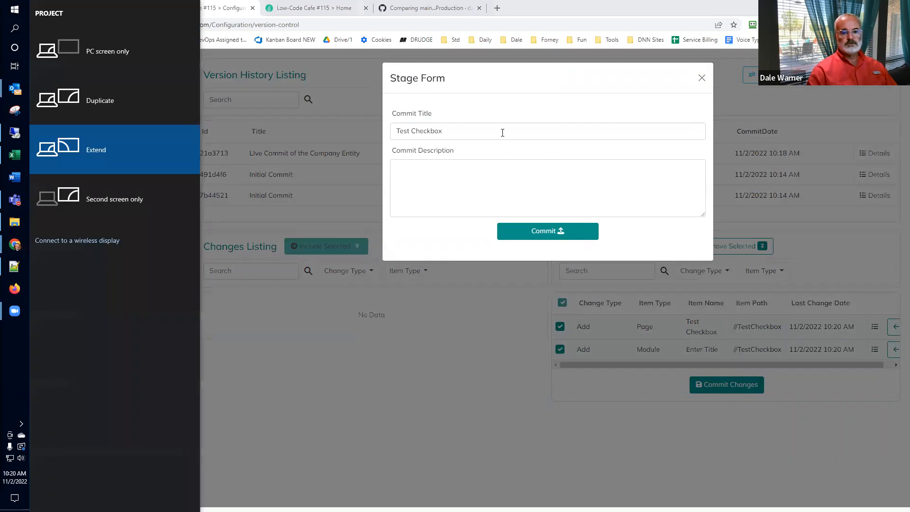
pyautogui.click(502, 133)
pyautogui.write('Page')
pyautogui.press('Tab')
pyautogui.write('Done I')
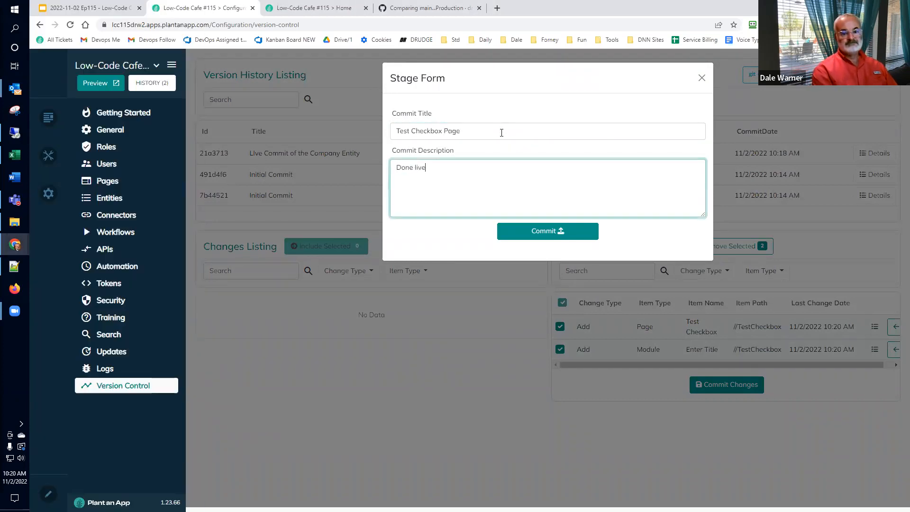
pyautogui.write('ive to demonstrate what a page com')
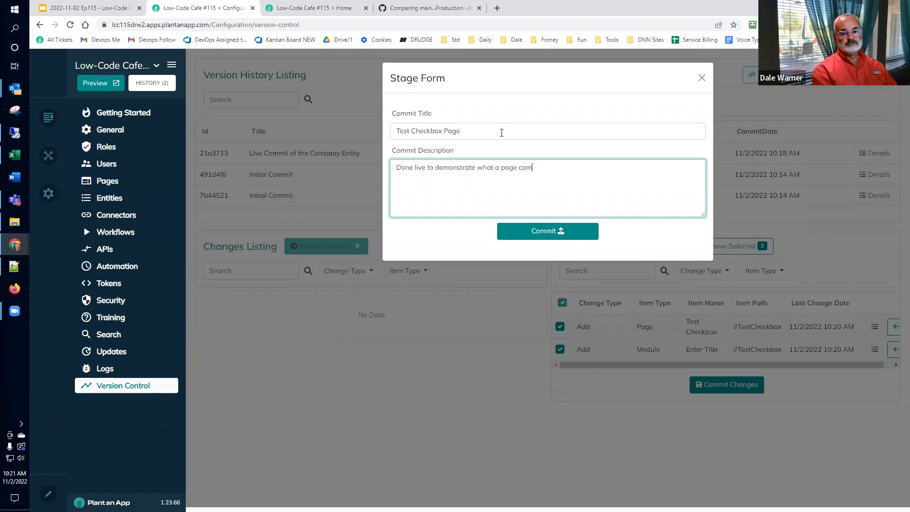
pyautogui.write('mit contains')
pyautogui.click(531, 232)
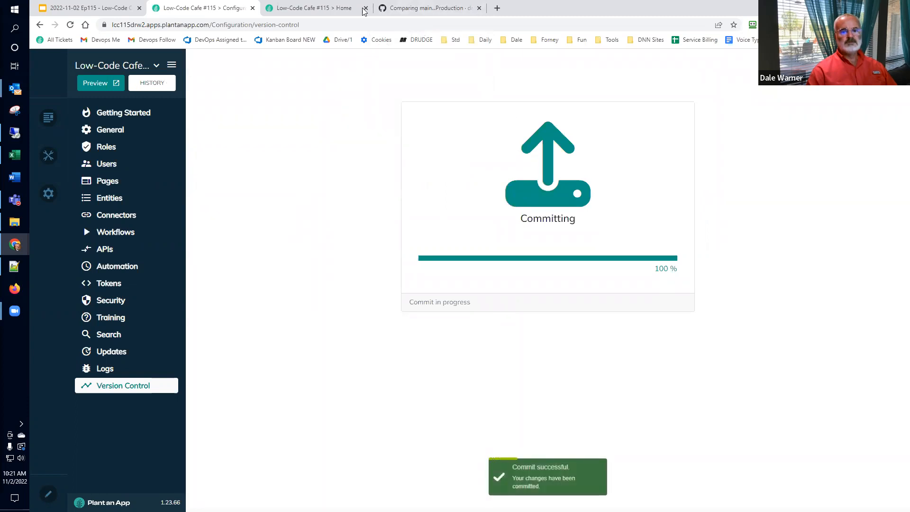
# Reload the GitHub branch comparison and open the Test Checkbox Page commit
pyautogui.click(430, 8)
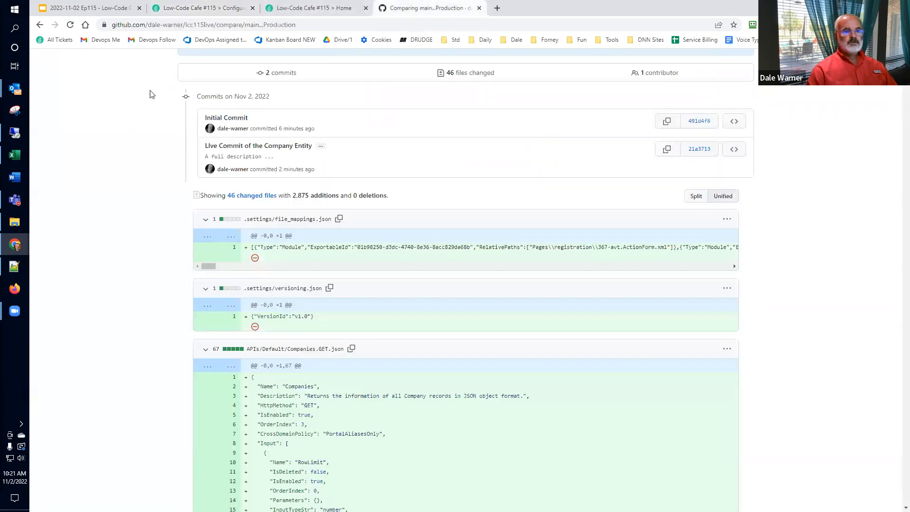
pyautogui.click(70, 26)
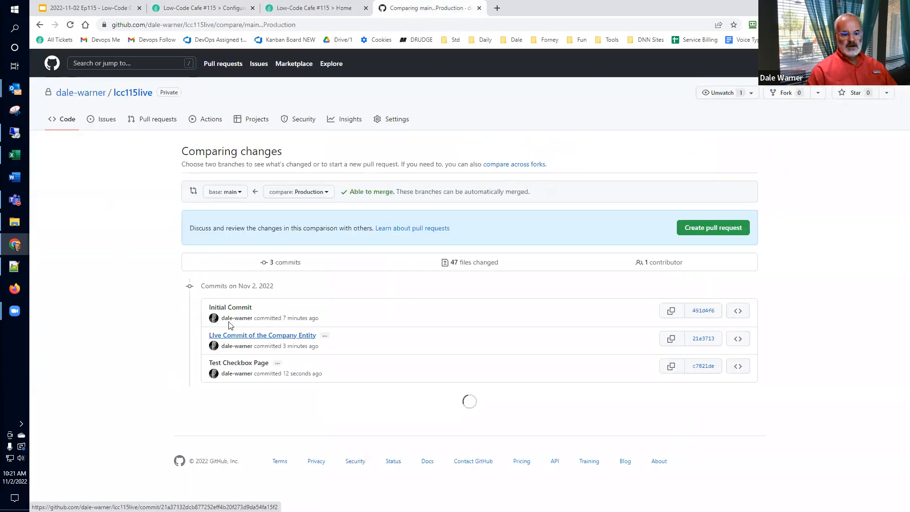
pyautogui.click(238, 364)
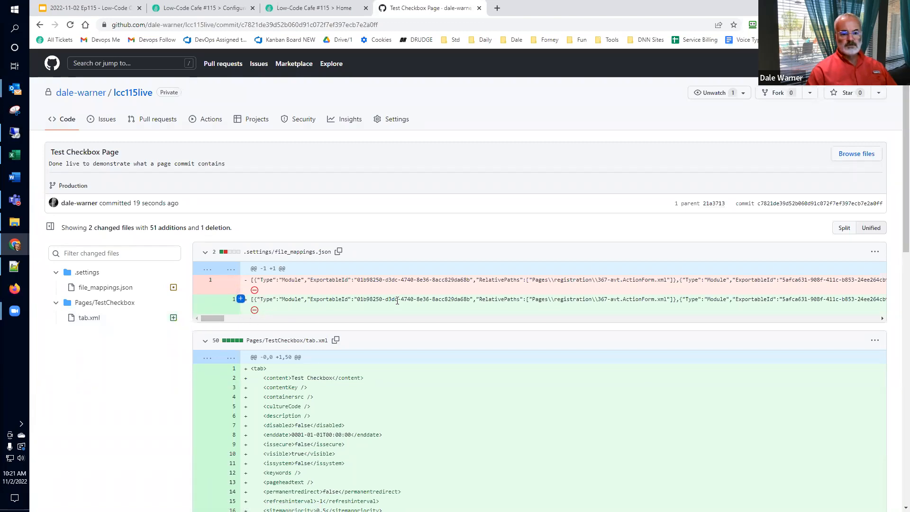
# Review the file_mappings.json and tab.xml diffs, then return to the Version Control slide
pyautogui.moveTo(212, 318); pyautogui.dragTo(875, 341)
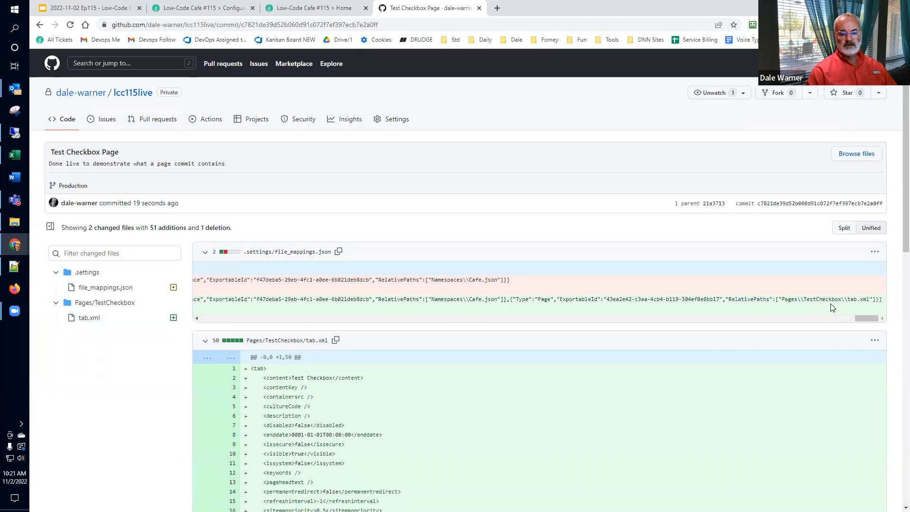
pyautogui.scroll(-3, 214, 327)
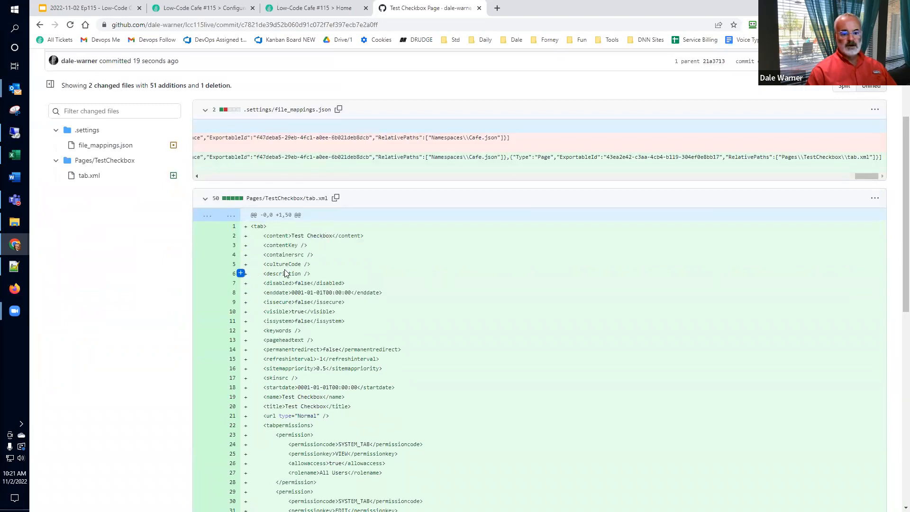
pyautogui.scroll(-4, 285, 272)
pyautogui.scroll(-3, 282, 273)
pyautogui.scroll(4, 284, 289)
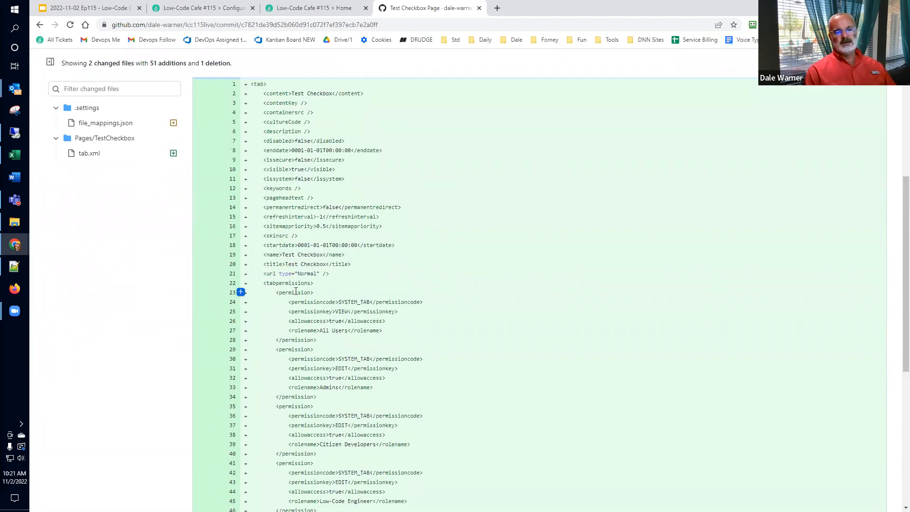
pyautogui.scroll(2, 256, 318)
pyautogui.scroll(3, 123, 313)
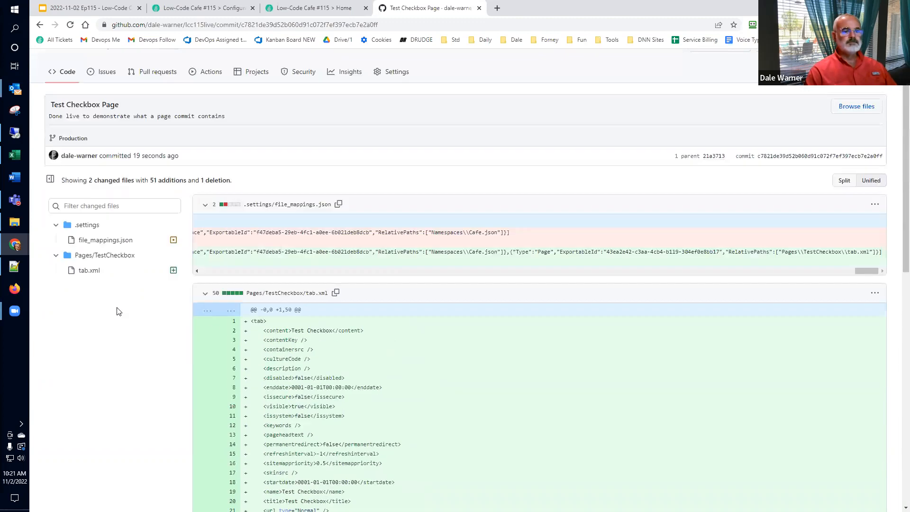
pyautogui.click(195, 8)
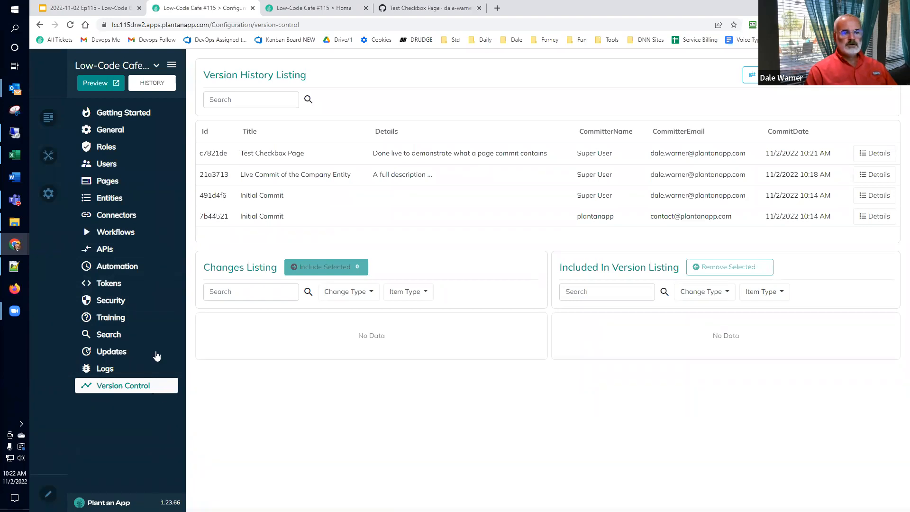
pyautogui.click(82, 8)
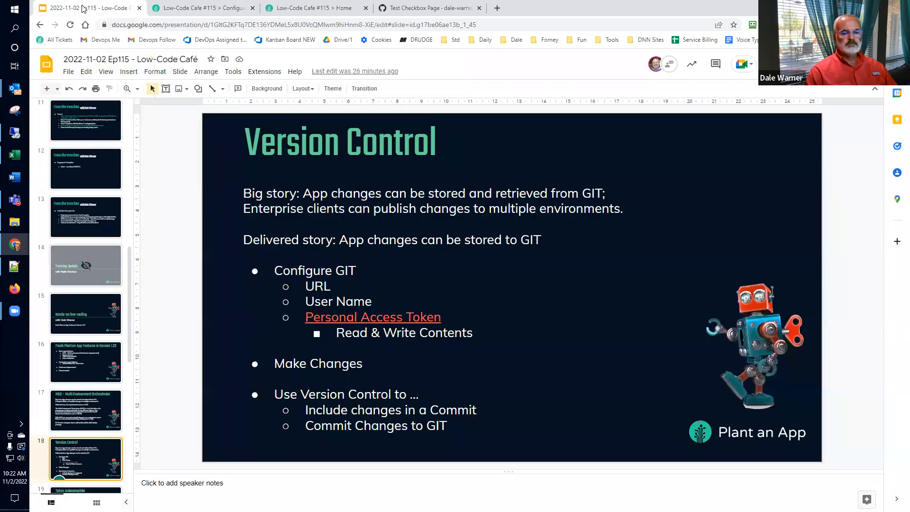
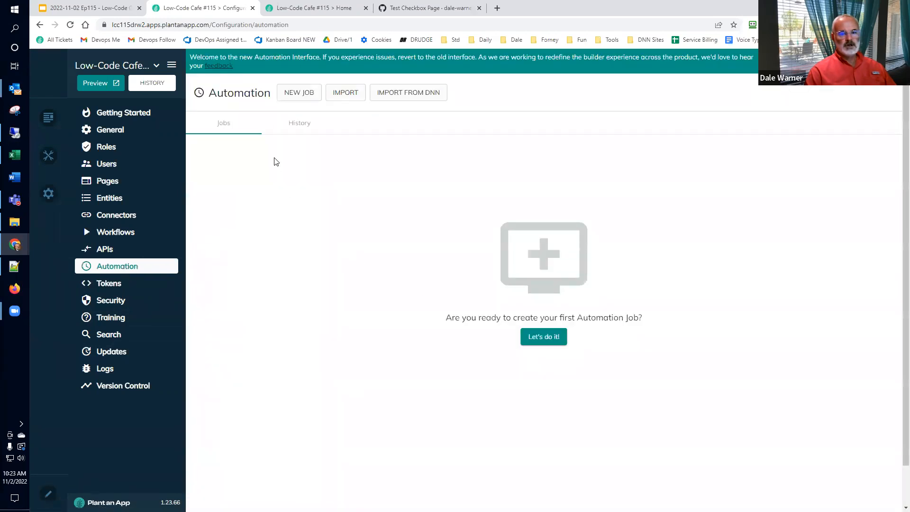
# Create a new job in the Cafe namespace and rename Untitled Job to 'A job to demonstrate Autocomplete'
pyautogui.click(298, 93)
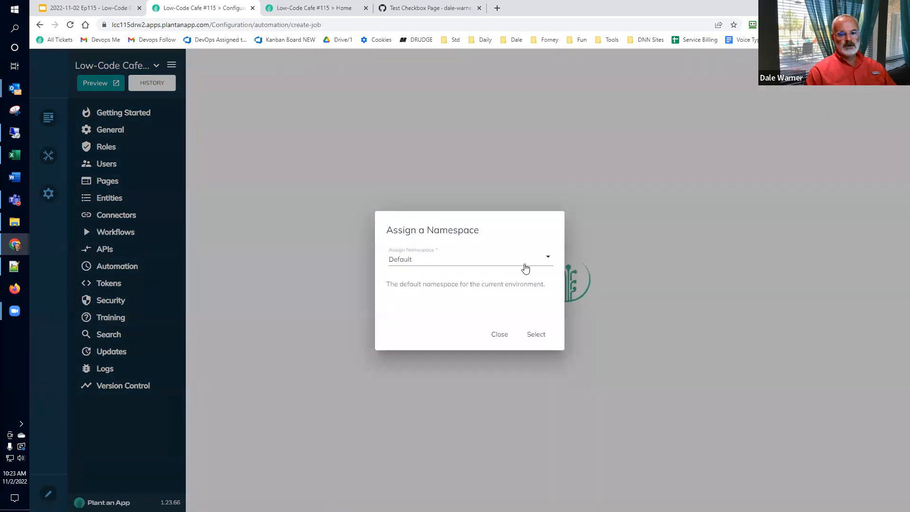
pyautogui.click(544, 260)
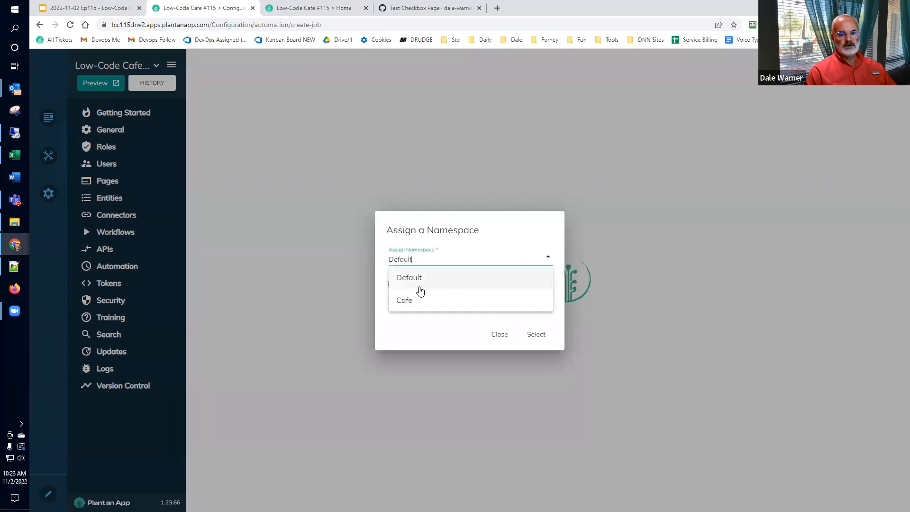
pyautogui.click(408, 300)
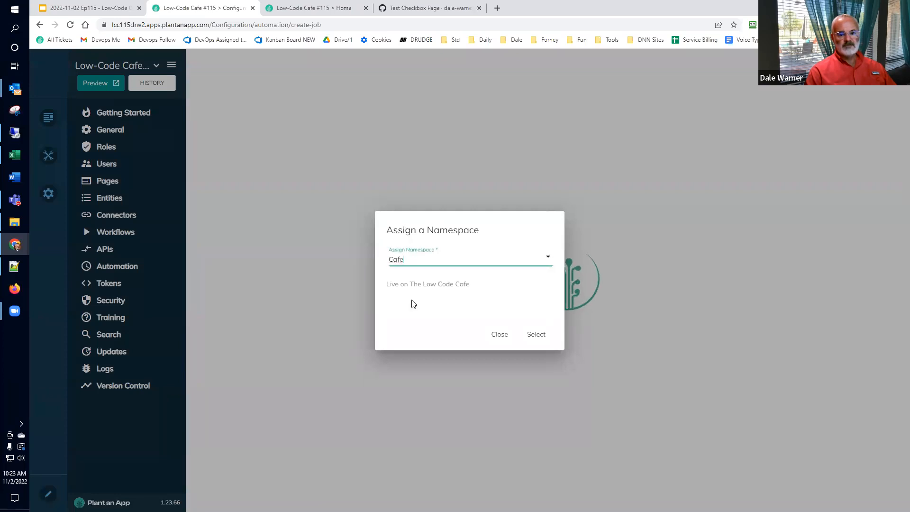
pyautogui.click(537, 338)
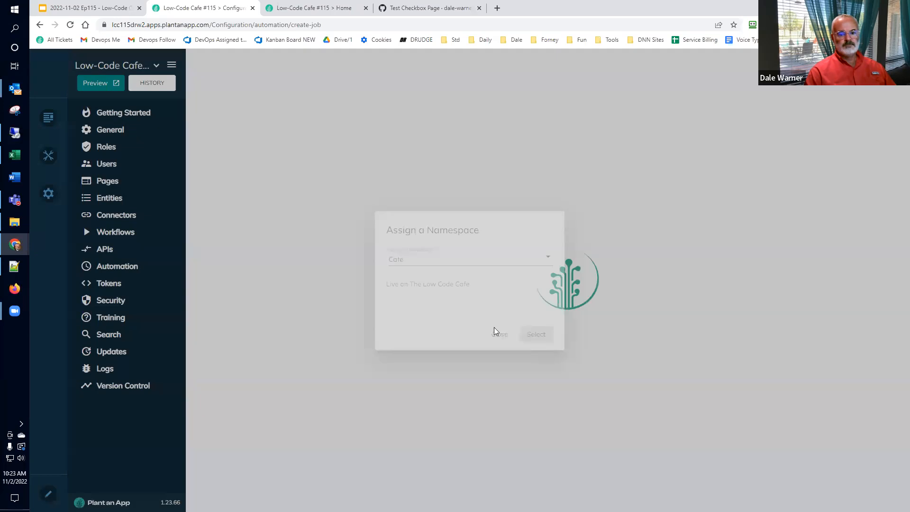
pyautogui.tripleClick(276, 165)
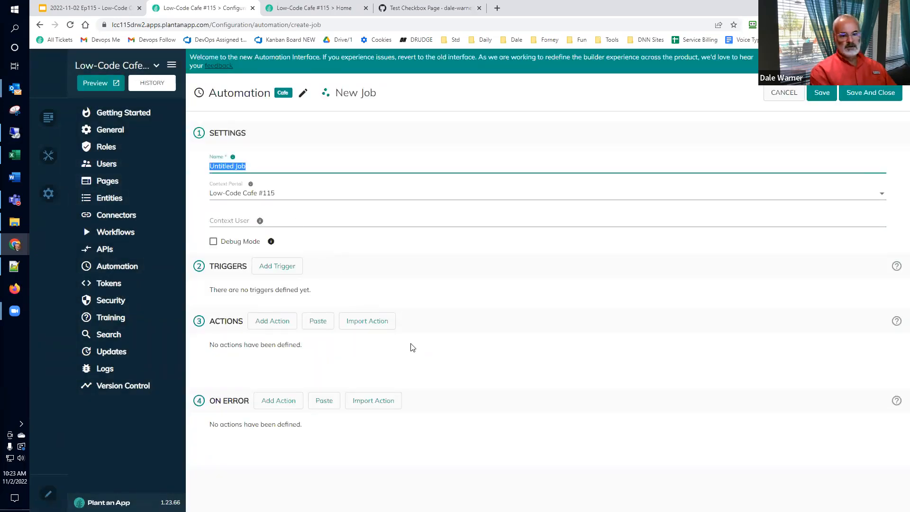
pyautogui.write('A')
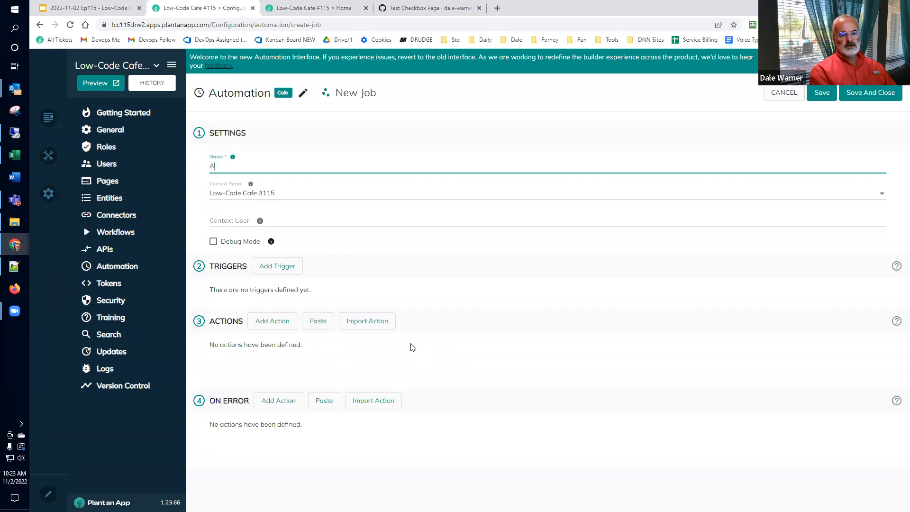
pyautogui.write(' job to demons')
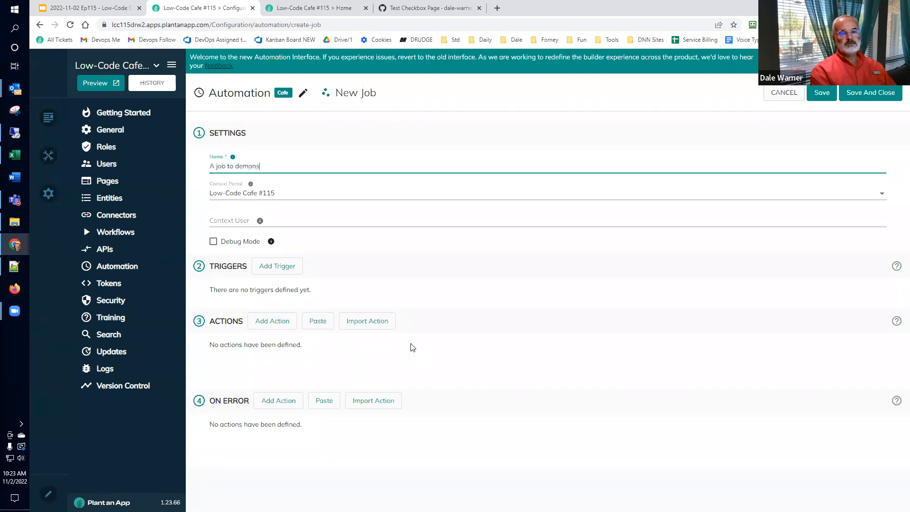
pyautogui.write('trate Autocomplete')
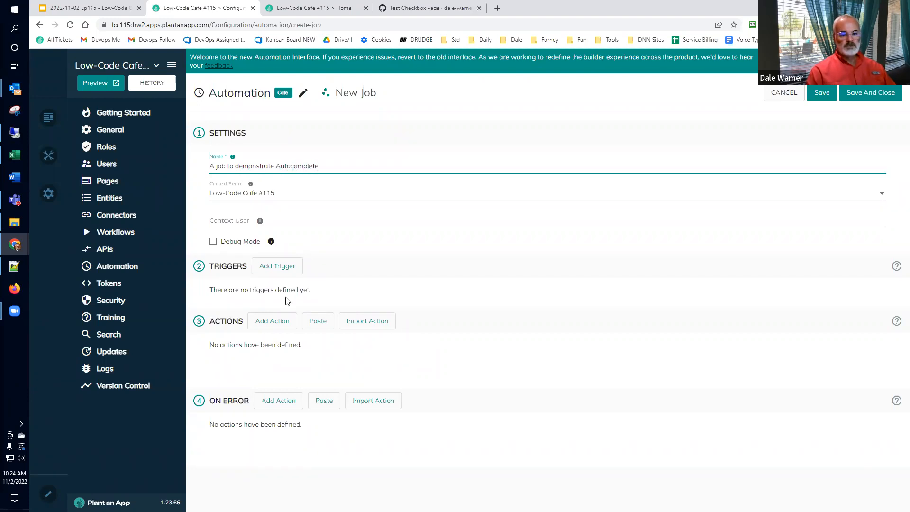
# Add a Send email action from the Email category
pyautogui.click(270, 320)
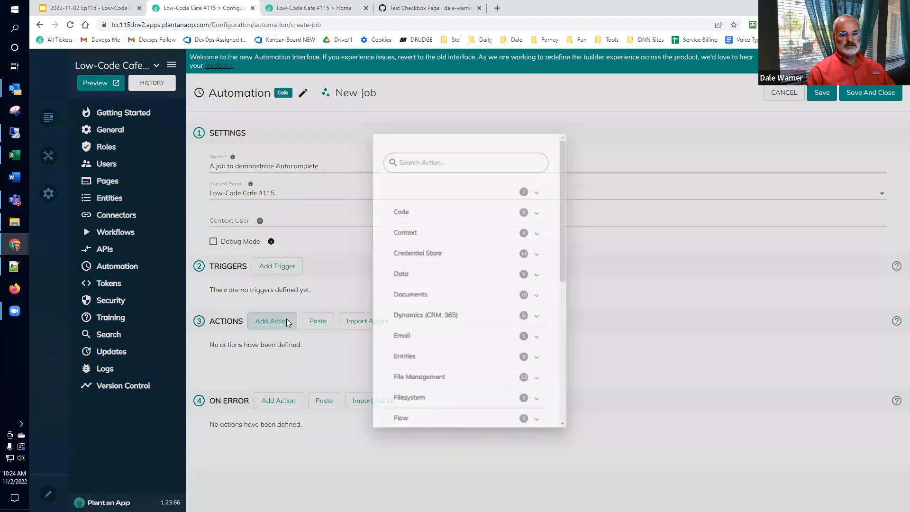
pyautogui.click(396, 345)
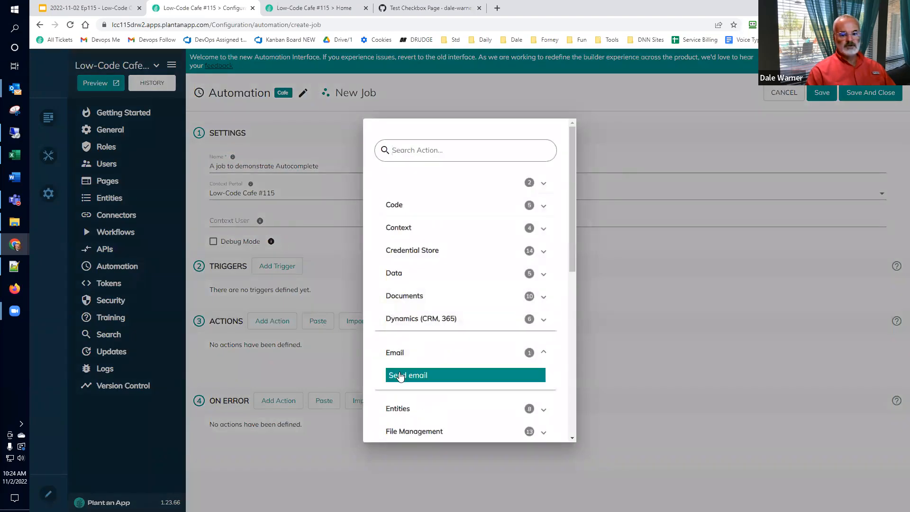
pyautogui.click(401, 376)
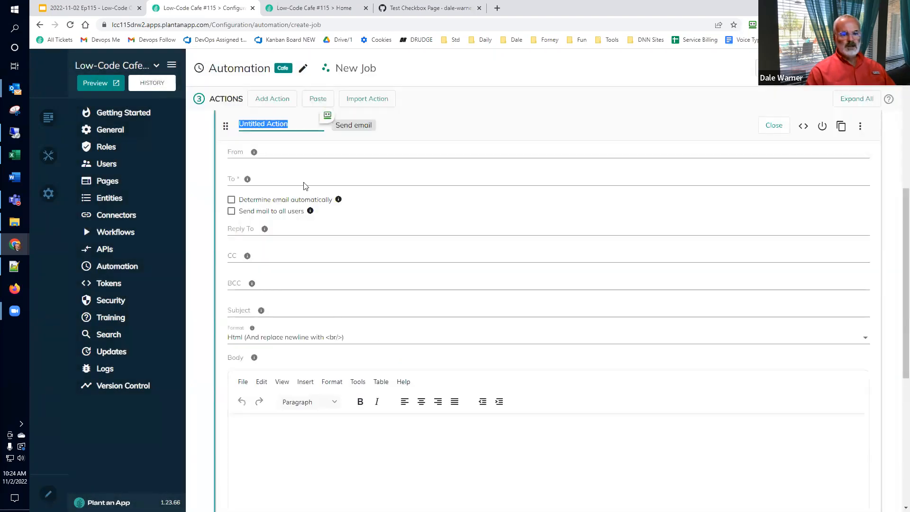
# Set the From address to the [User:Email] token via autocomplete and begin a token in To
pyautogui.click(306, 154)
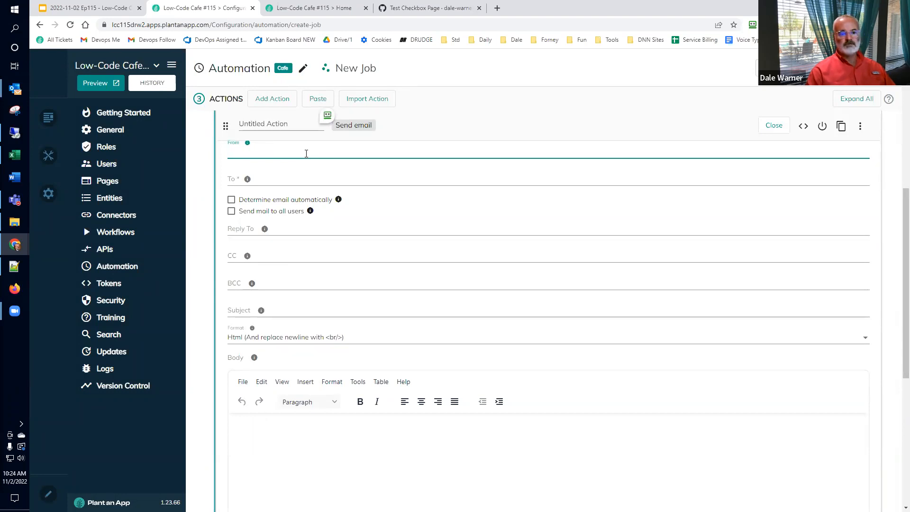
pyautogui.scroll(1, 306, 153)
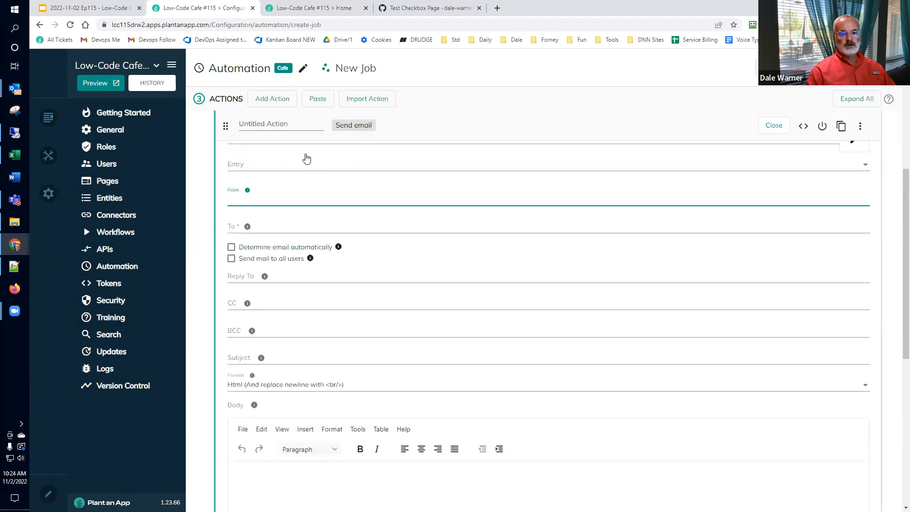
pyautogui.write('[')
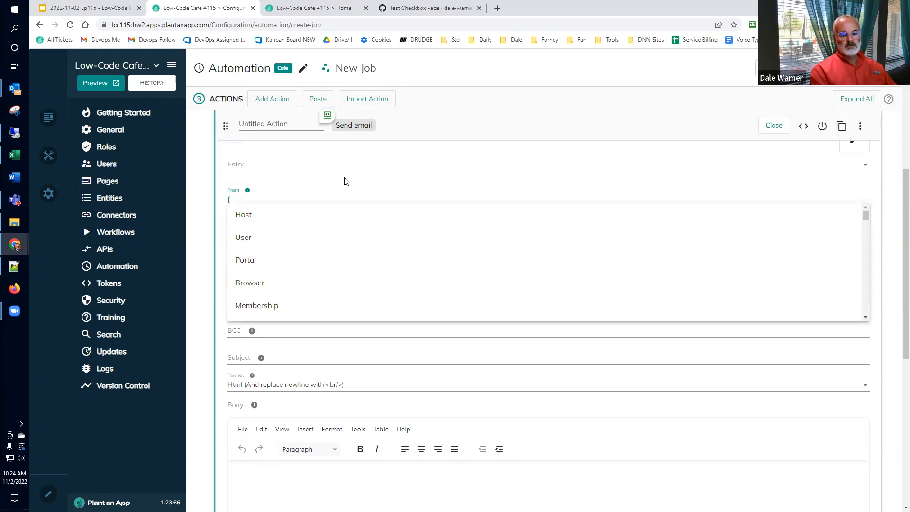
pyautogui.click(243, 238)
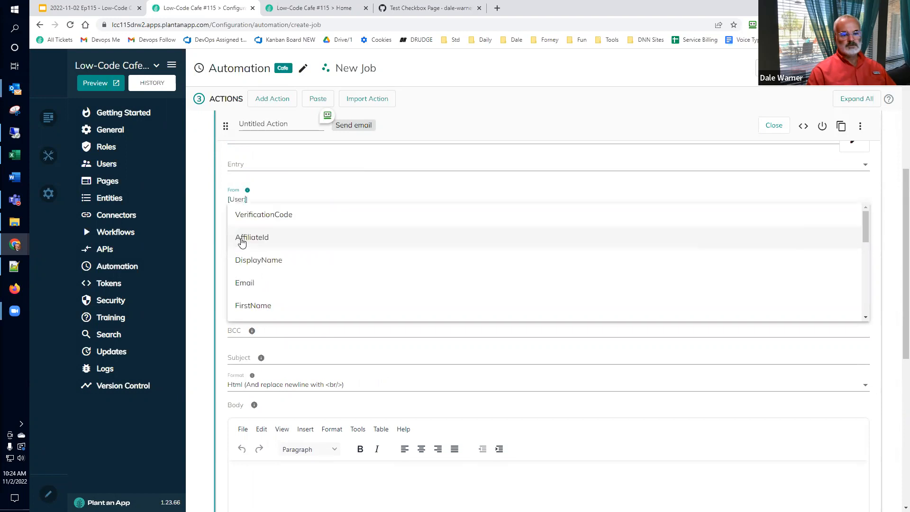
pyautogui.click(256, 286)
pyautogui.press('BackSpace')
pyautogui.press('Escape')
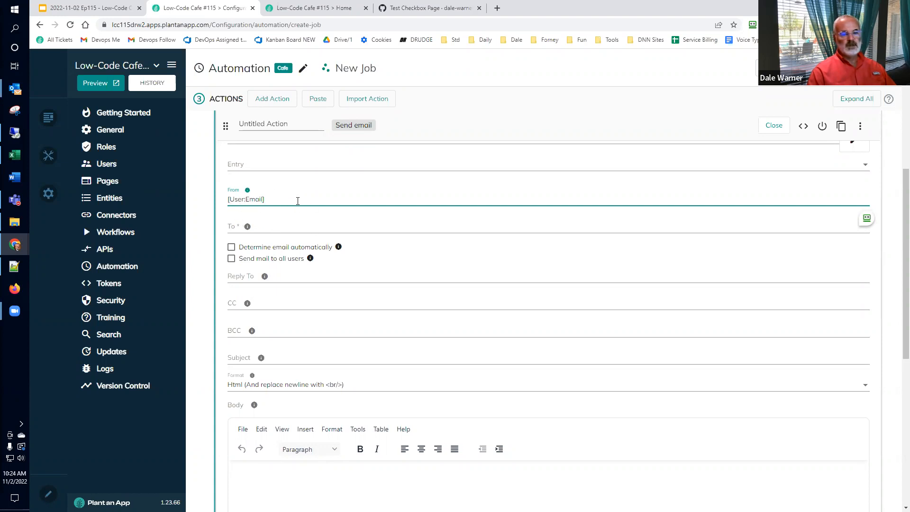
pyautogui.click(314, 229)
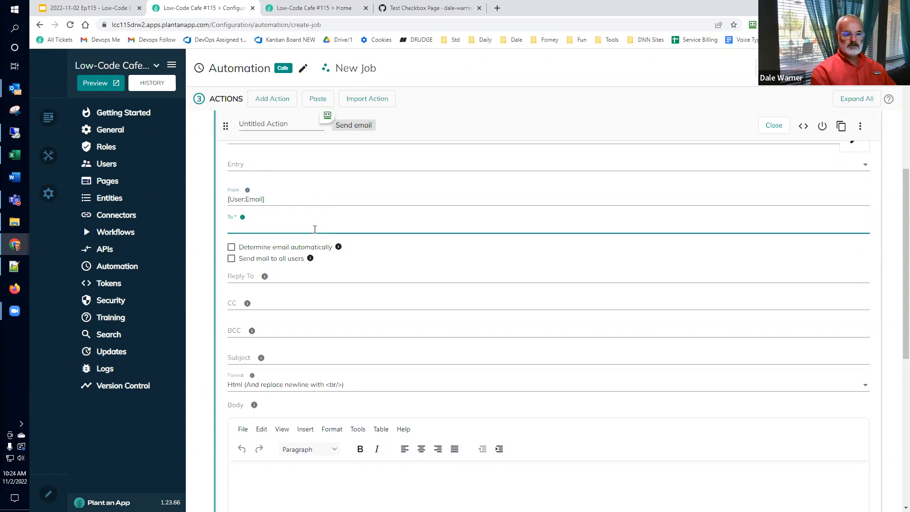
pyautogui.write('[')
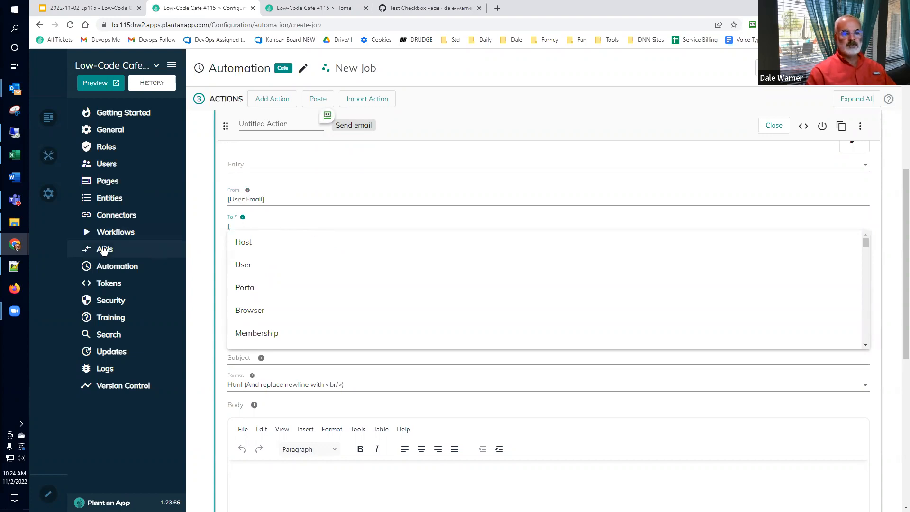
# Show the User token's details under Core Tokens on the Tokens page
pyautogui.click(314, 7)
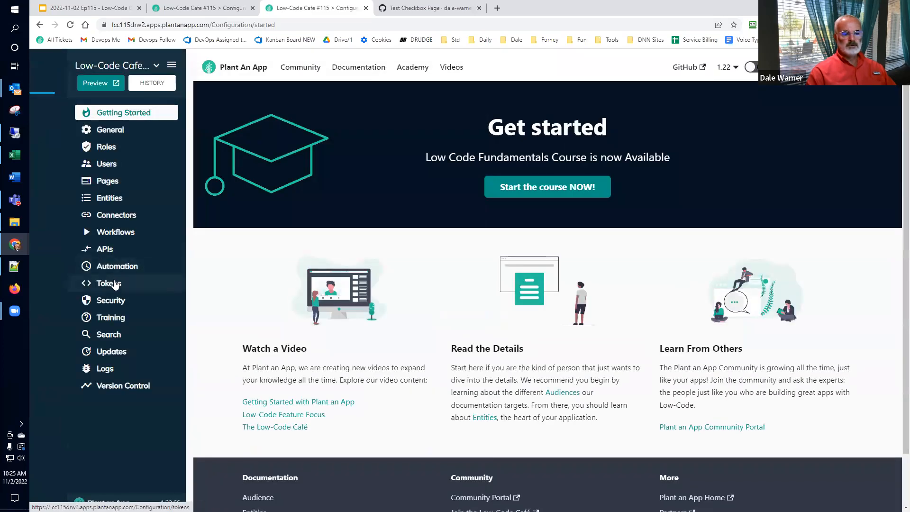
pyautogui.click(114, 283)
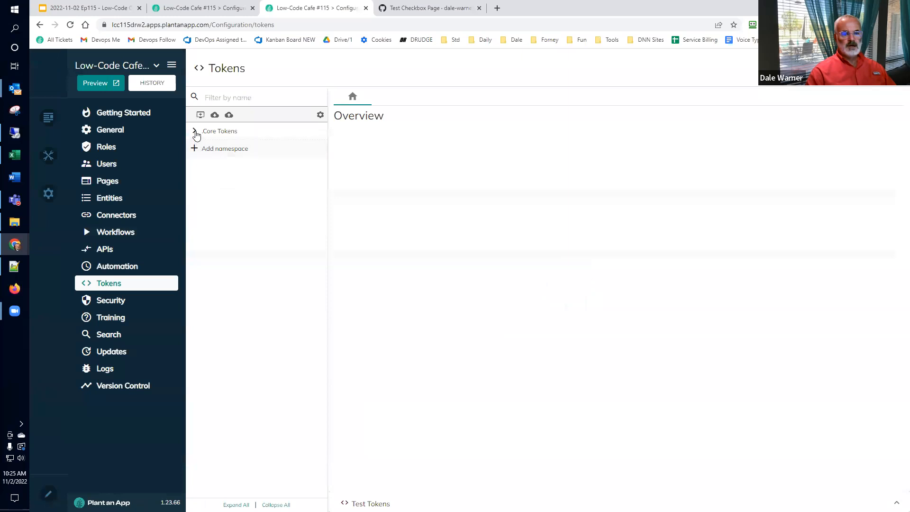
pyautogui.click(194, 130)
pyautogui.click(217, 160)
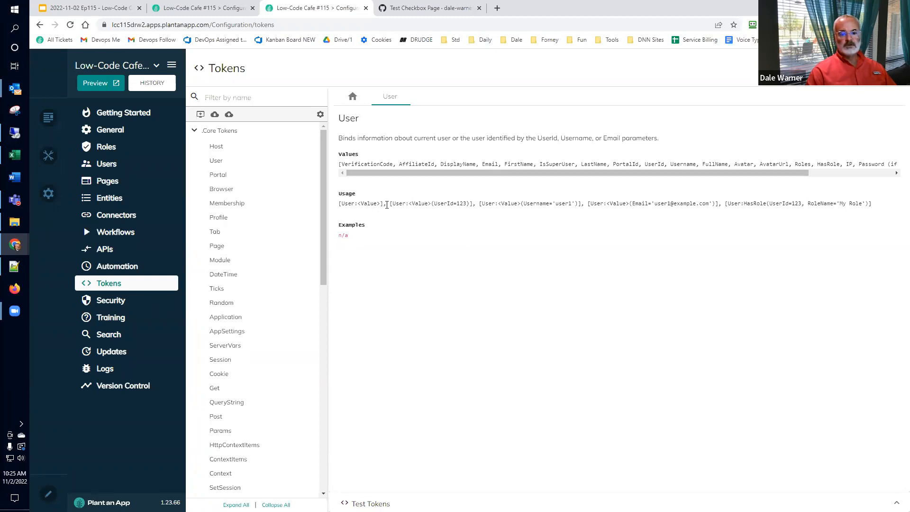
# Test the token [User:Email(UserId=1)] built from the UserId usage example
pyautogui.moveTo(390, 204); pyautogui.dragTo(472, 201)
pyautogui.hotkey('ctrl', 'c')
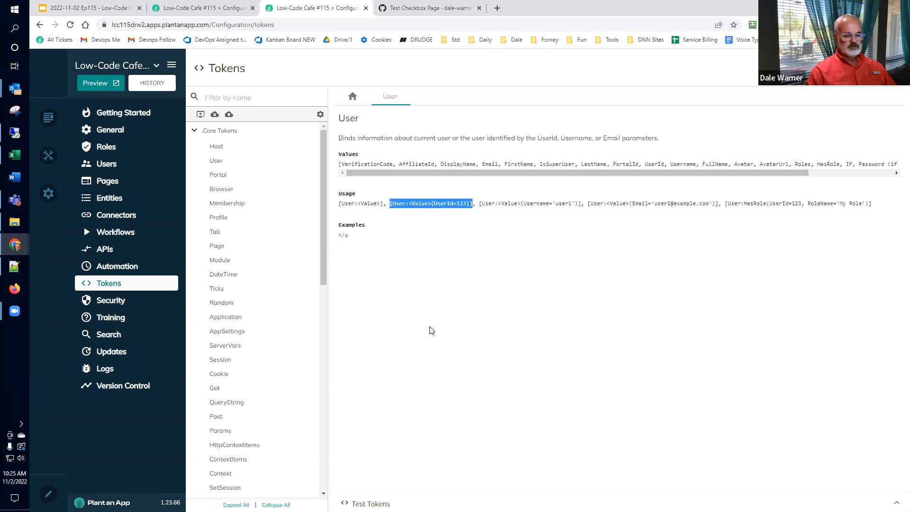
pyautogui.click(379, 504)
pyautogui.click(388, 457)
pyautogui.hotkey('ctrl', 'v')
pyautogui.press('Home')
pyautogui.press('Right')
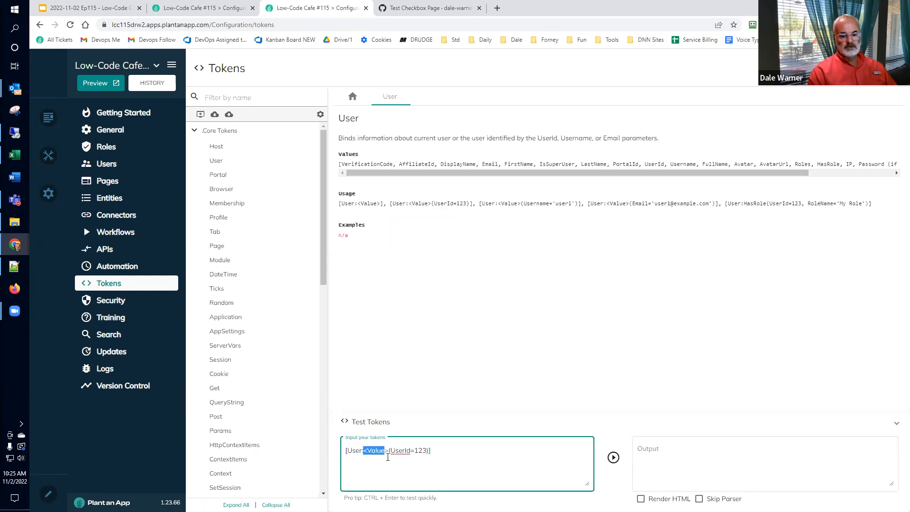
pyautogui.write('Email')
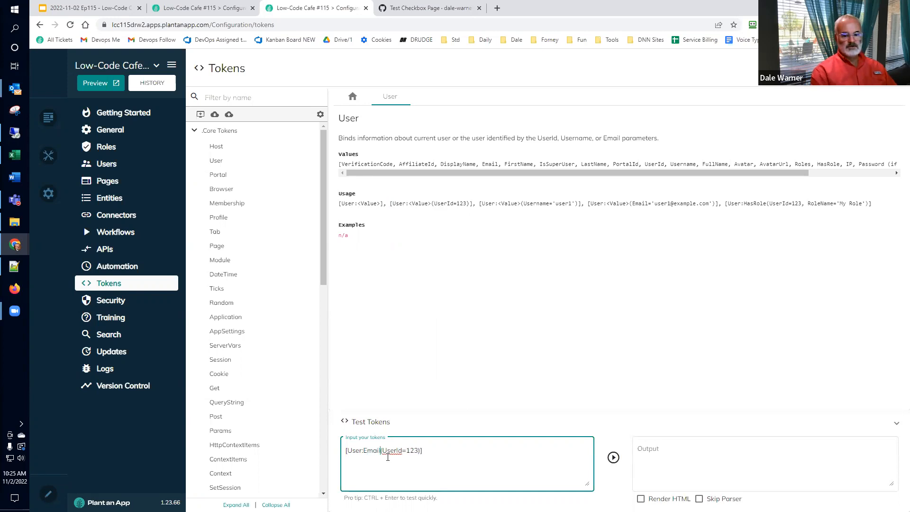
pyautogui.press('Left')
pyautogui.press('Left')
pyautogui.press('BackSpace')
pyautogui.press('BackSpace')
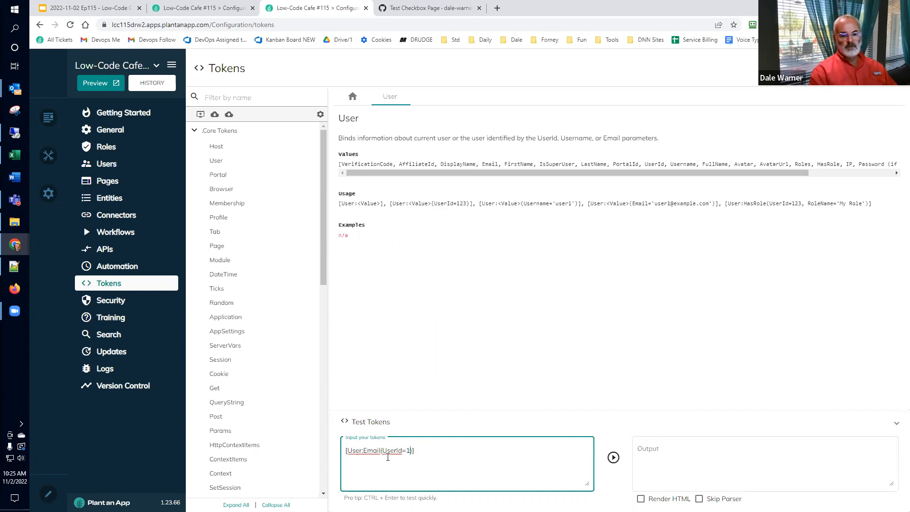
pyautogui.click(615, 461)
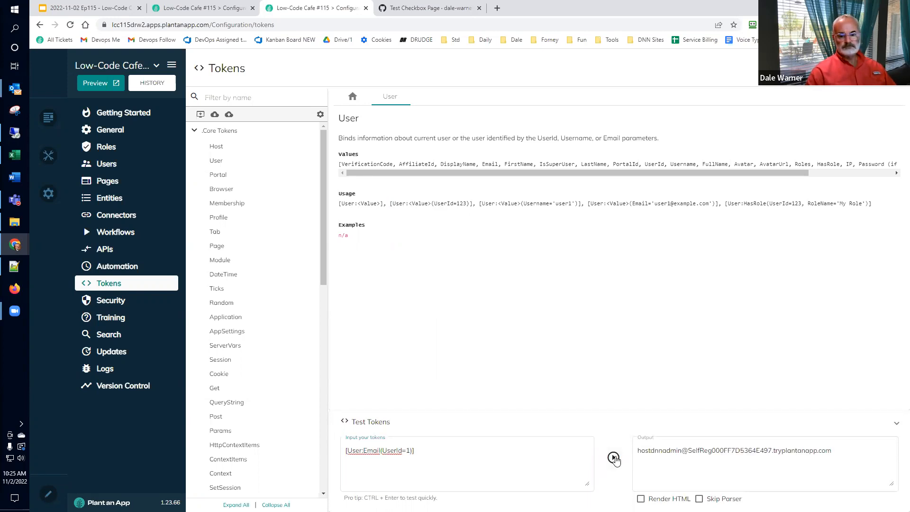
# Change the test token to UserId=2 and run it again
pyautogui.click(449, 458)
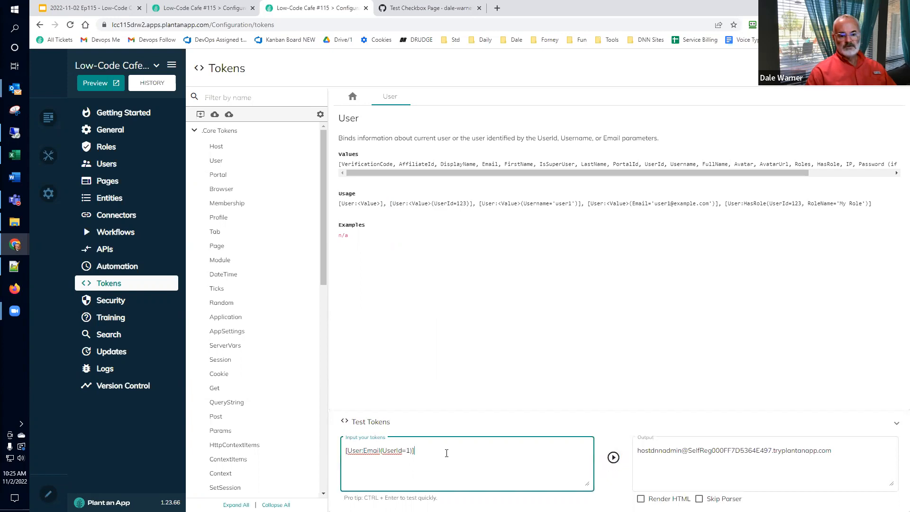
pyautogui.press('BackSpace')
pyautogui.write('2')
pyautogui.click(614, 458)
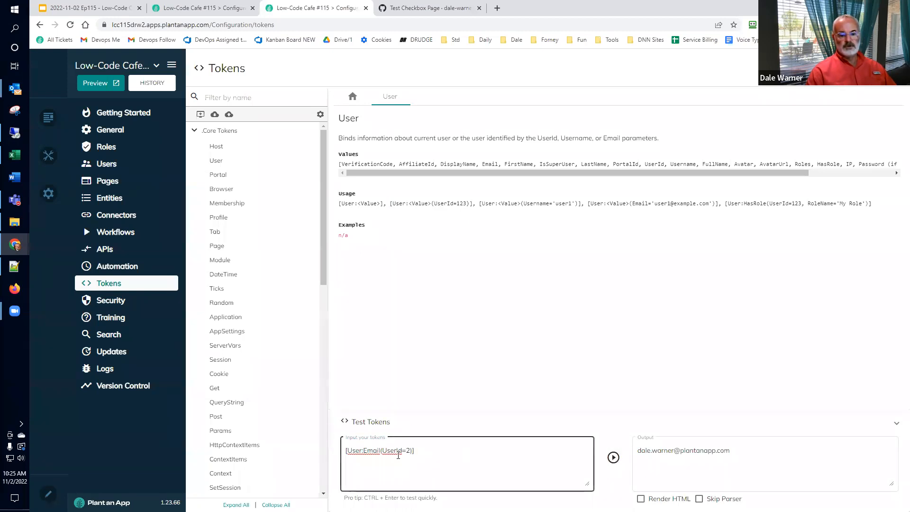
pyautogui.click(412, 458)
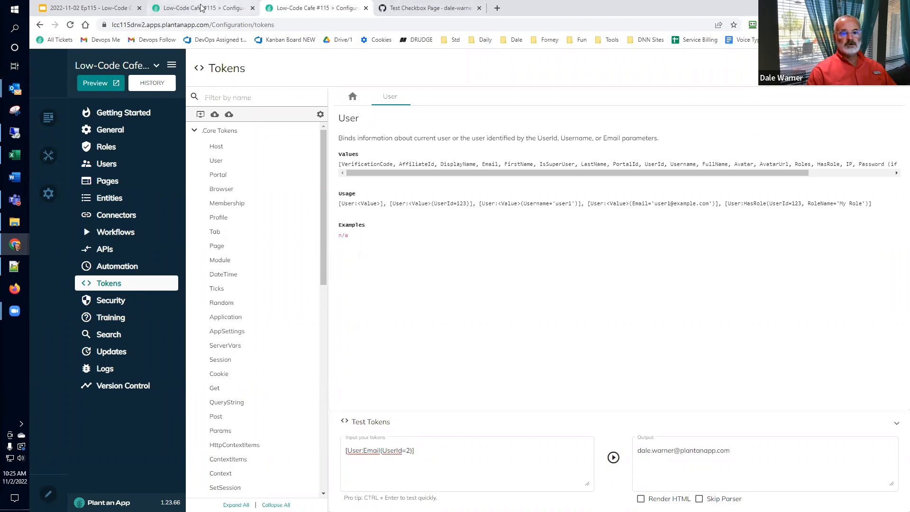
# Set the To field to [User:Email(UserId=2)] via autocomplete, then return to the Tokens page
pyautogui.click(238, 15)
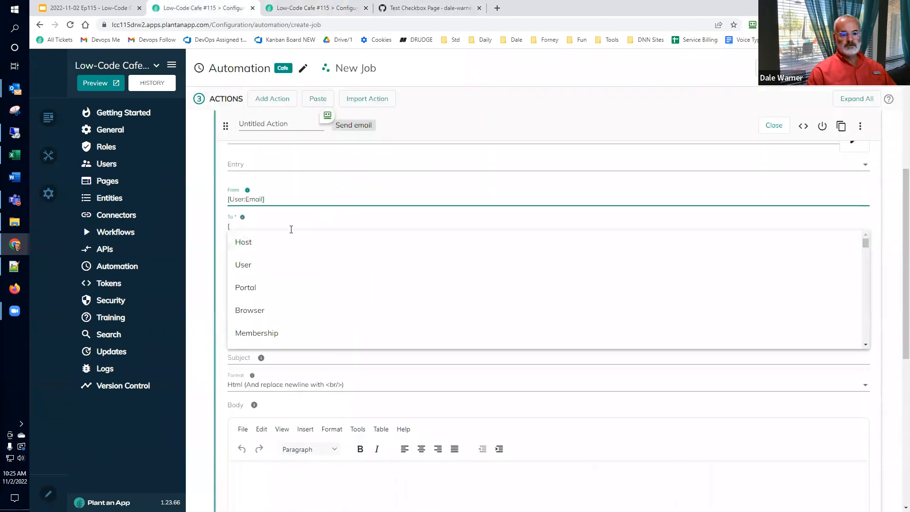
pyautogui.click(264, 264)
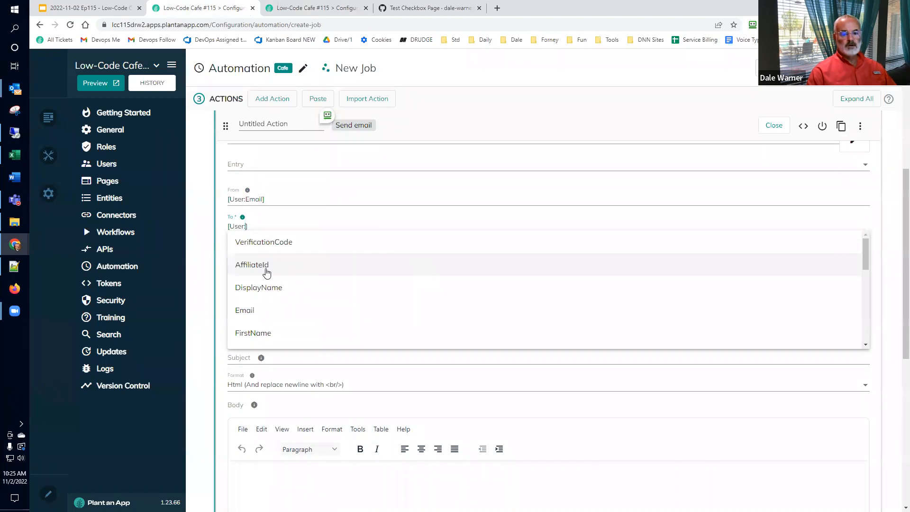
pyautogui.click(268, 313)
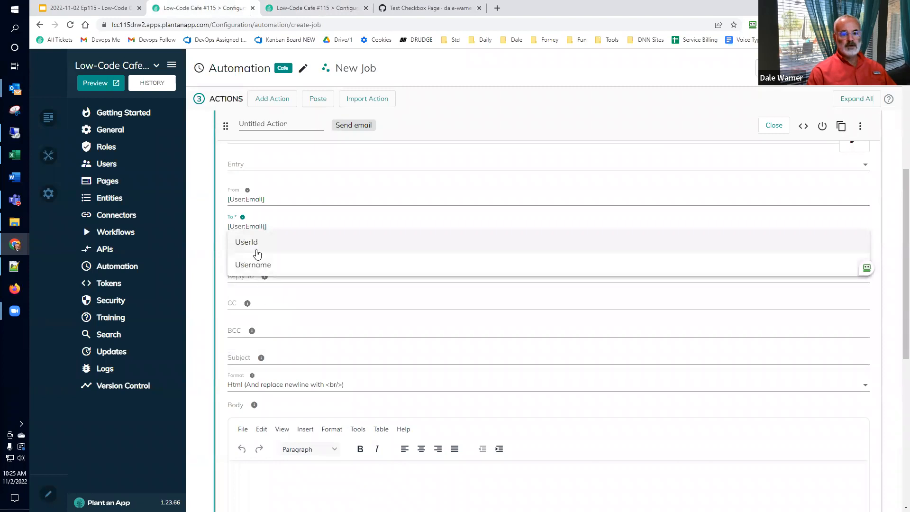
pyautogui.click(256, 249)
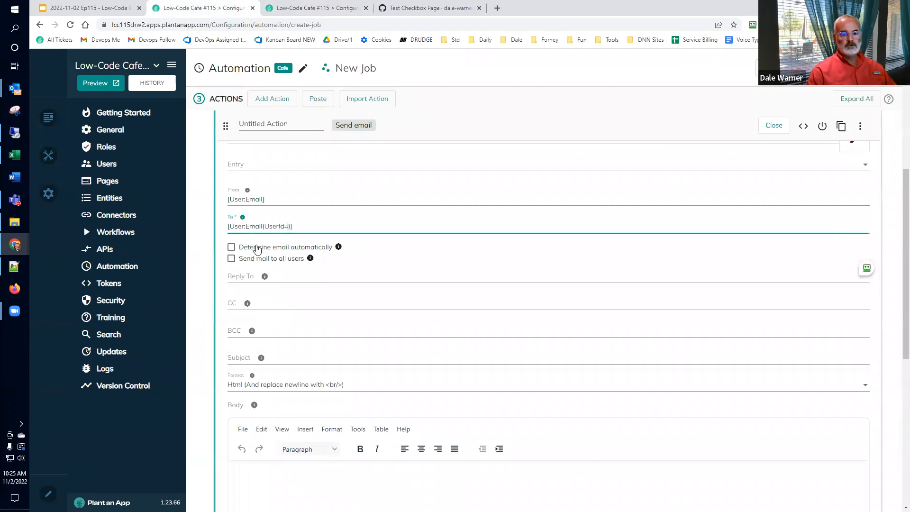
pyautogui.write('2')
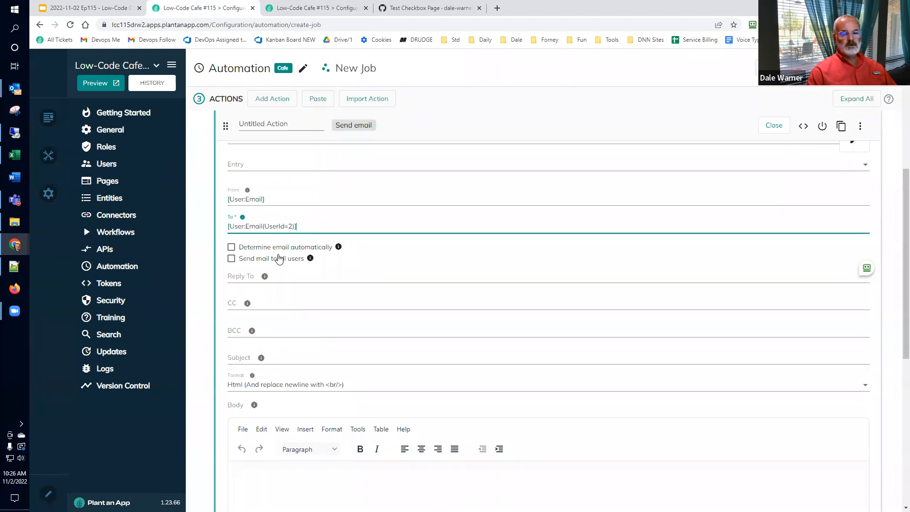
pyautogui.click(290, 8)
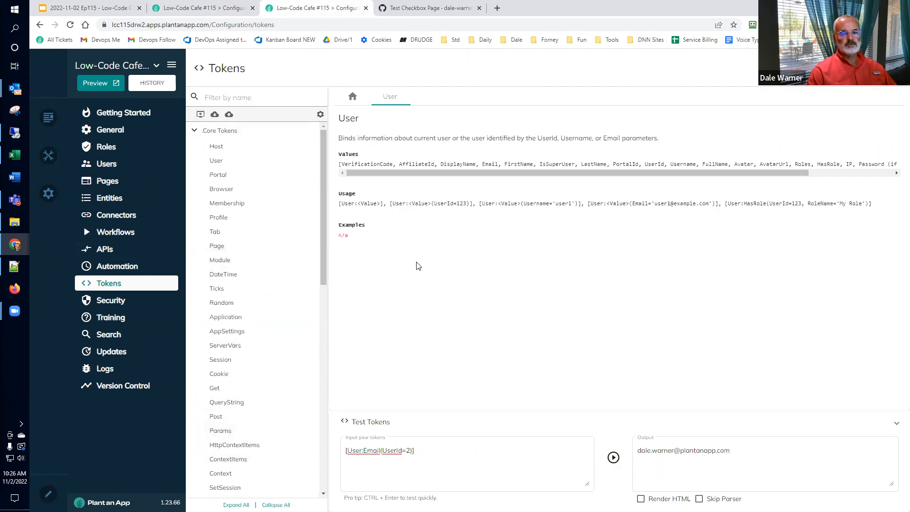
# Show the Token Autocomplete slide, then return to the 'A job to demonstrate Autocomplete' job page
pyautogui.click(178, 6)
pyautogui.click(88, 8)
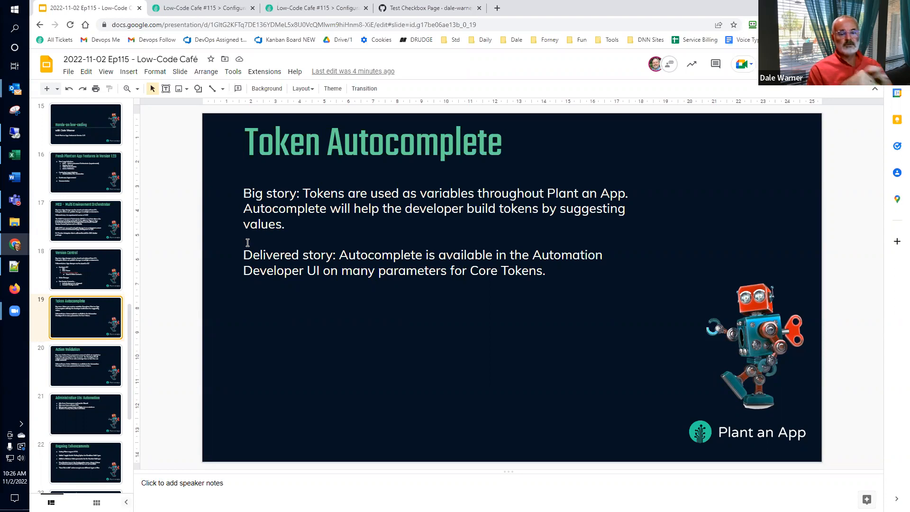
pyautogui.click(199, 9)
pyautogui.scroll(2, 211, 214)
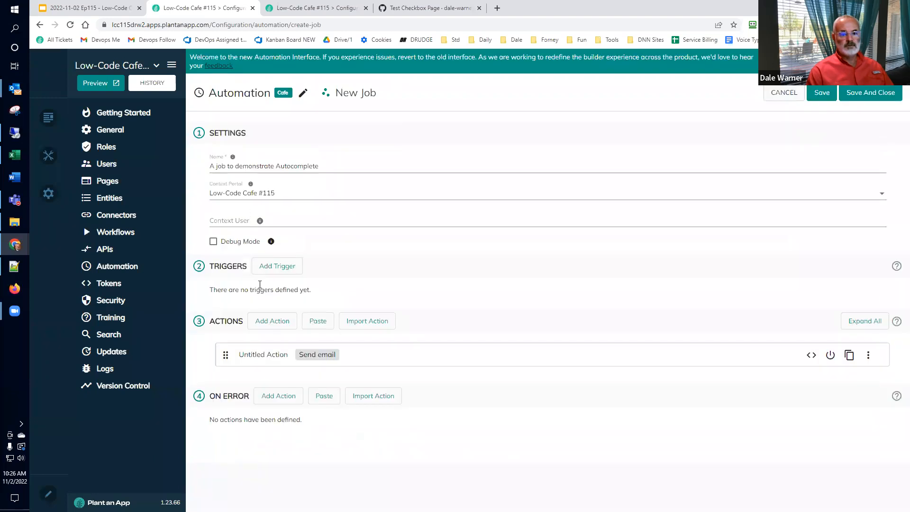
# Add a Create/Update Tokens action from the Context category
pyautogui.click(273, 322)
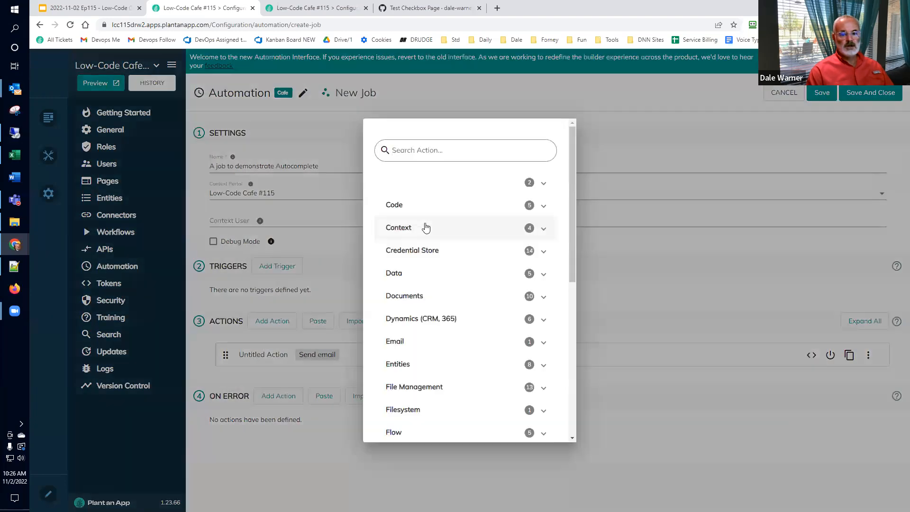
pyautogui.click(424, 207)
pyautogui.click(409, 214)
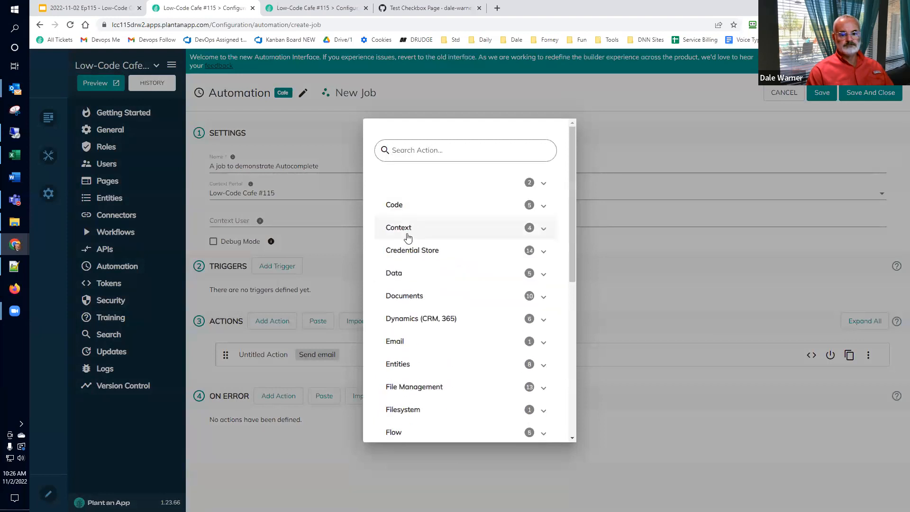
pyautogui.click(407, 237)
pyautogui.click(409, 263)
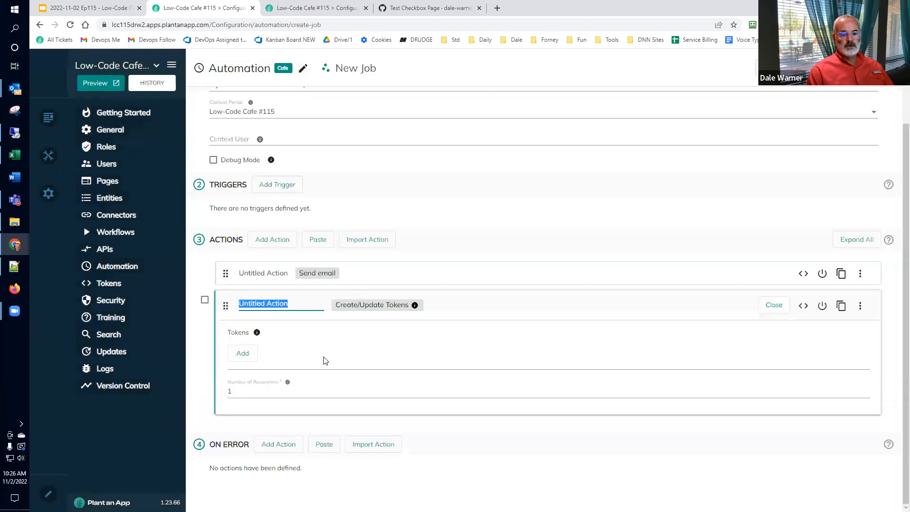
# Define a token named test with value abc, then go back to the slides
pyautogui.click(255, 357)
pyautogui.click(274, 363)
pyautogui.write('test')
pyautogui.click(538, 366)
pyautogui.write('abc')
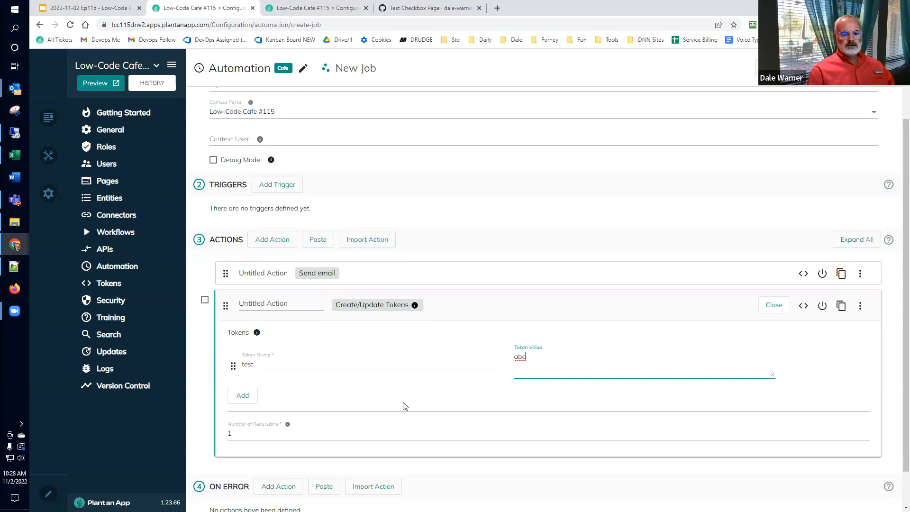
pyautogui.click(105, 9)
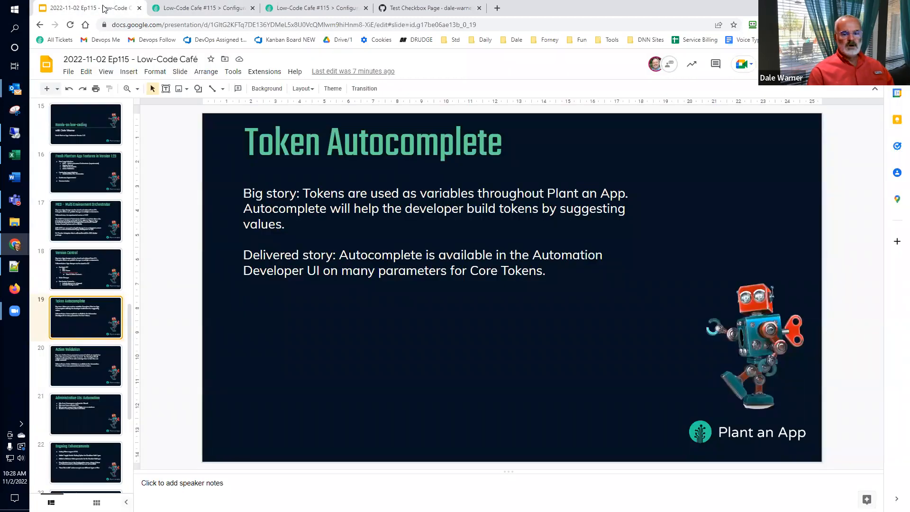
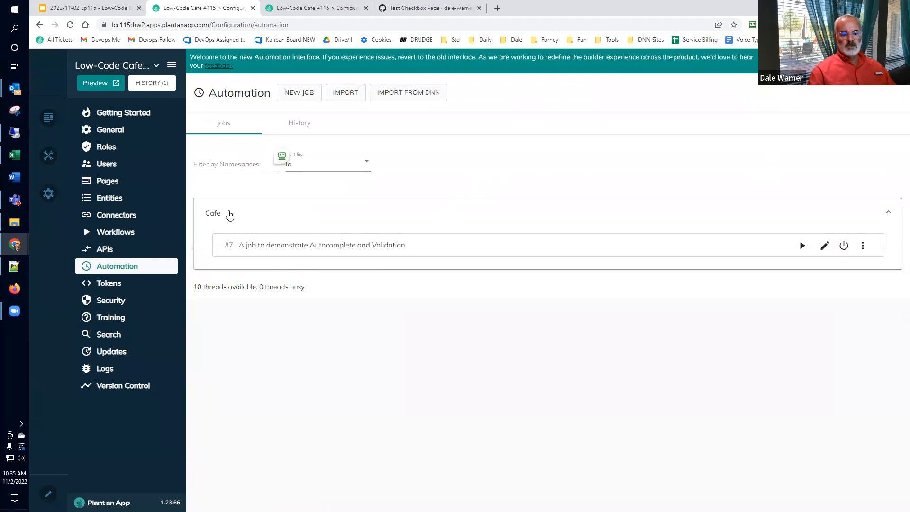
# Create a new automation job named 'A dummy job' in the Default namespace and save it
pyautogui.click(299, 92)
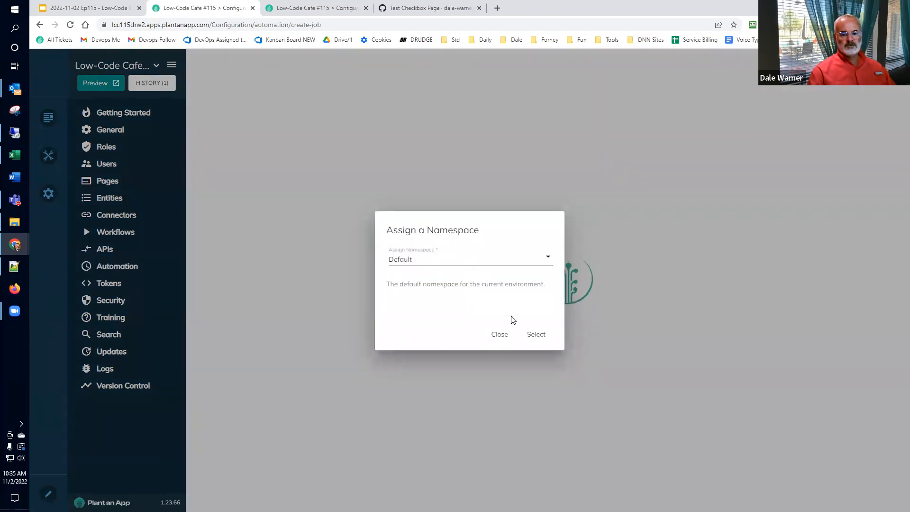
pyautogui.click(524, 337)
pyautogui.moveTo(250, 167); pyautogui.dragTo(206, 166)
pyautogui.write('A')
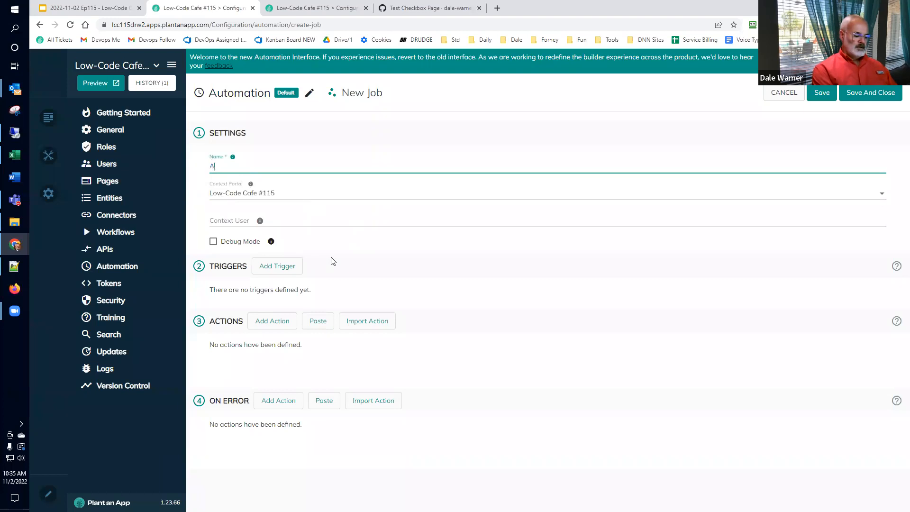
pyautogui.write(' dummy job')
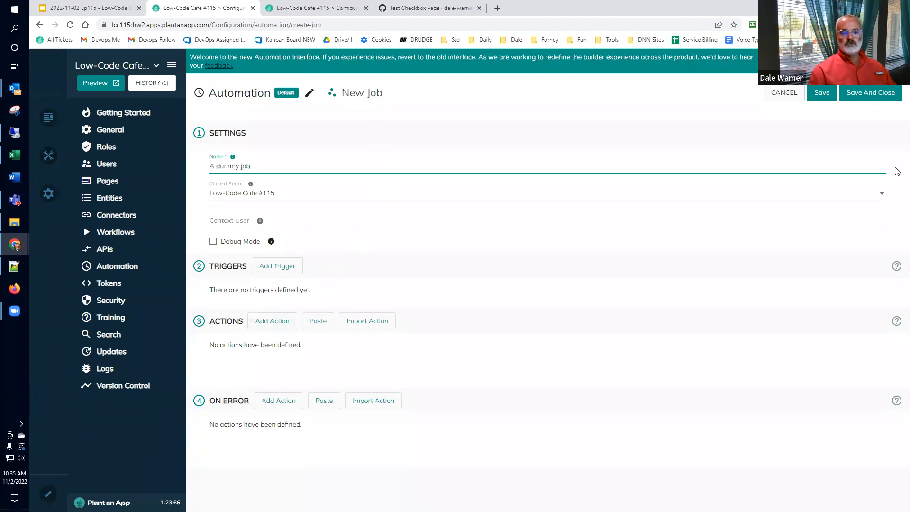
pyautogui.click(867, 94)
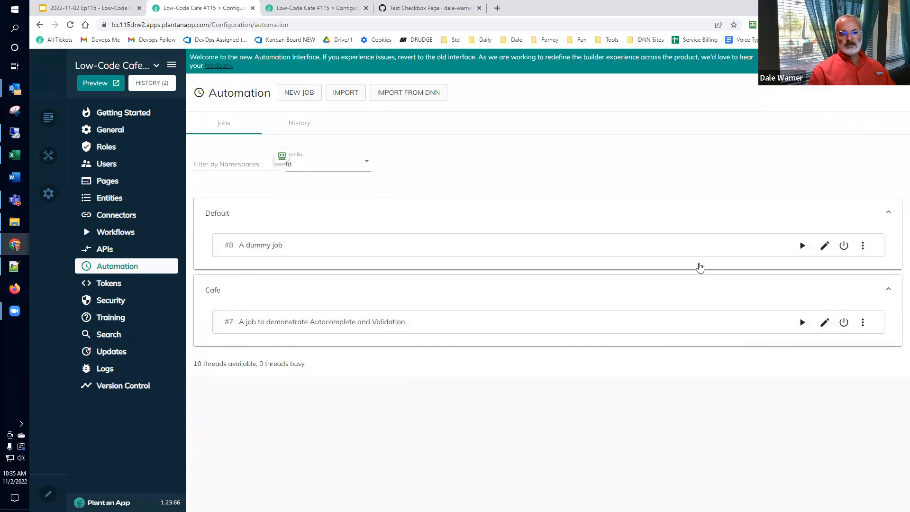
# Filter the jobs list to the Cafe namespace sorted by Name, then switch to the Tokens tab
pyautogui.click(249, 166)
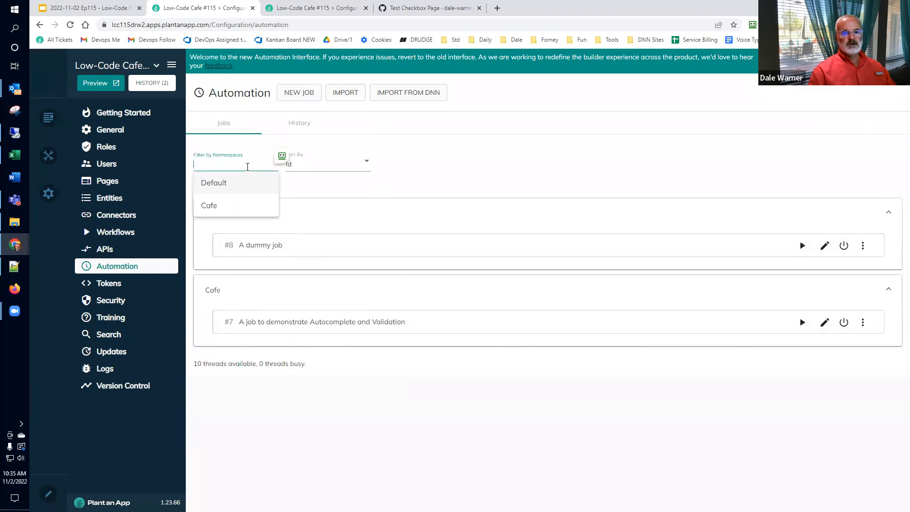
pyautogui.click(218, 209)
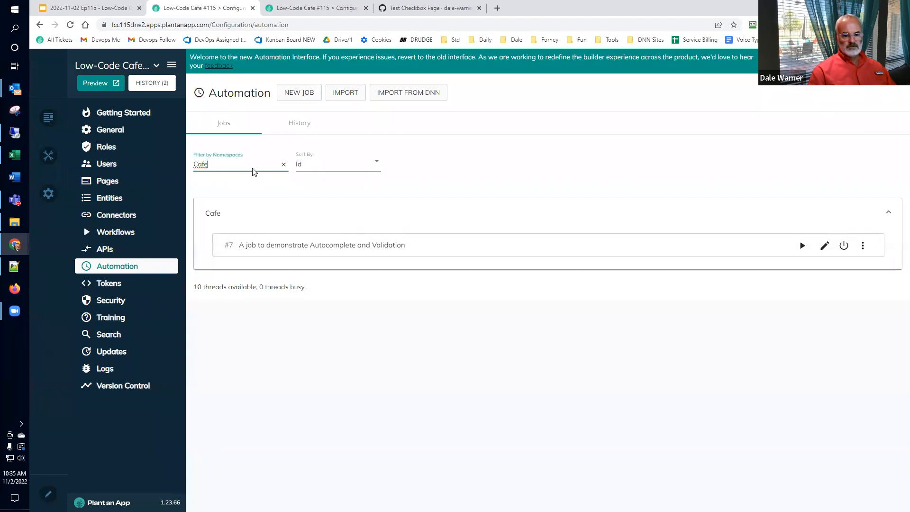
pyautogui.click(322, 168)
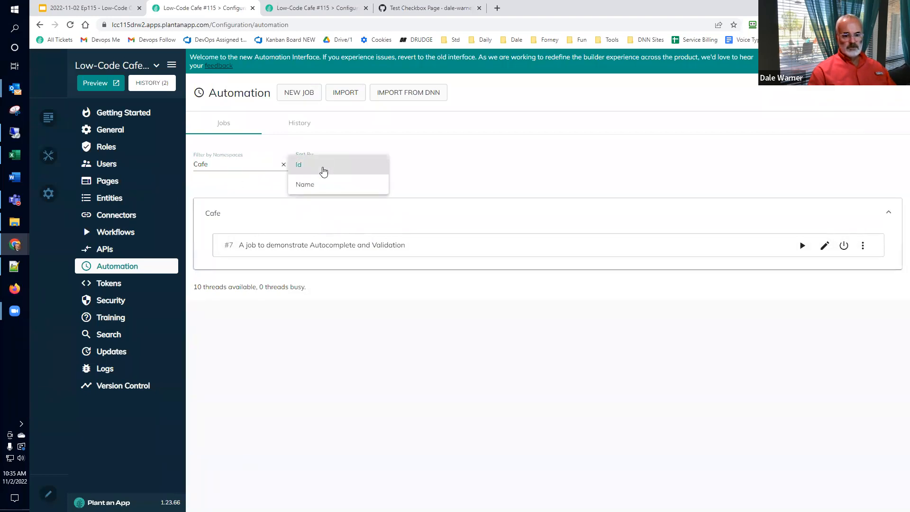
pyautogui.click(317, 188)
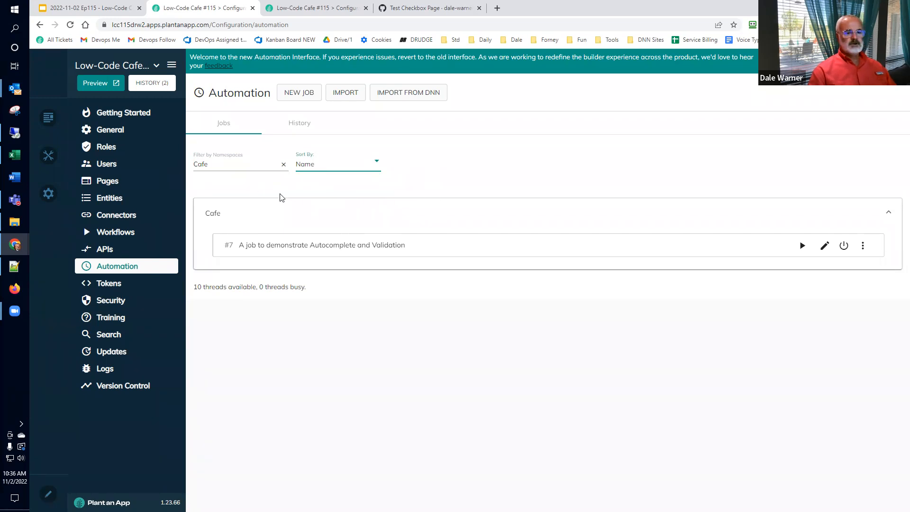
pyautogui.click(310, 9)
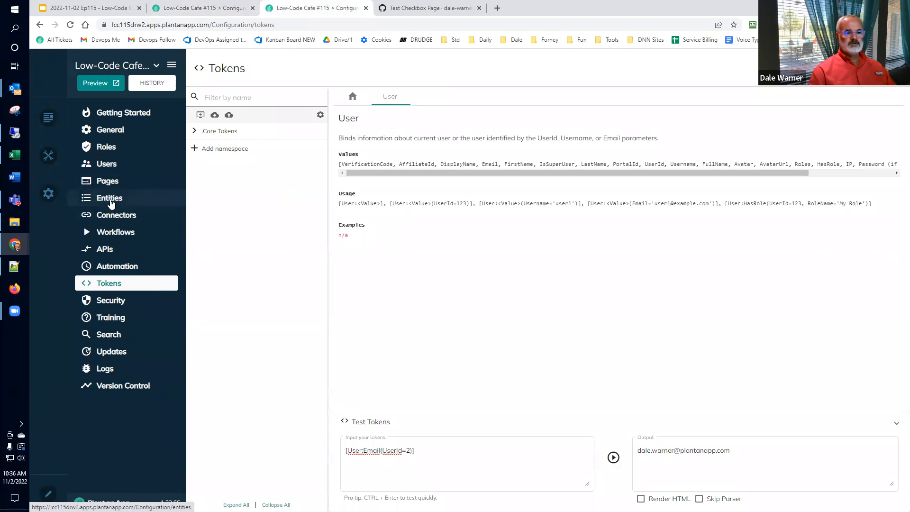
# Start a Default-namespace workflow and connect an End node after the Start node
pyautogui.click(112, 230)
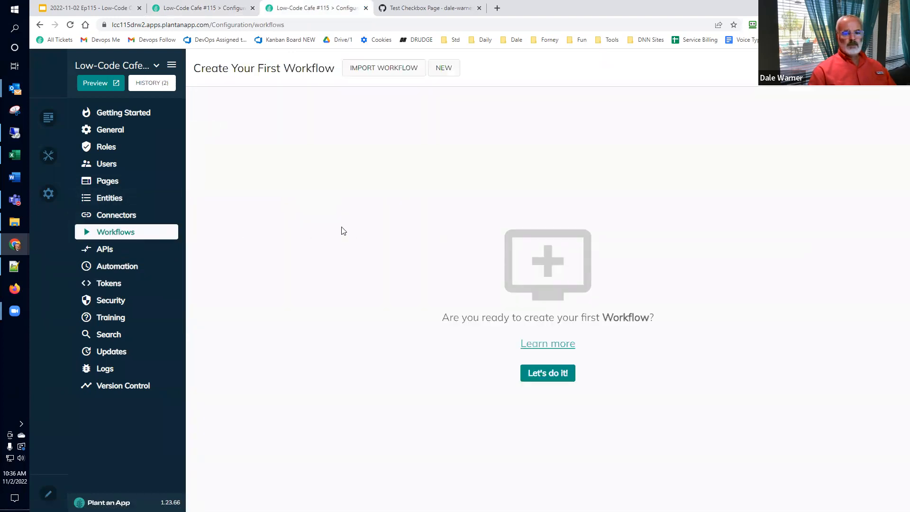
pyautogui.click(435, 69)
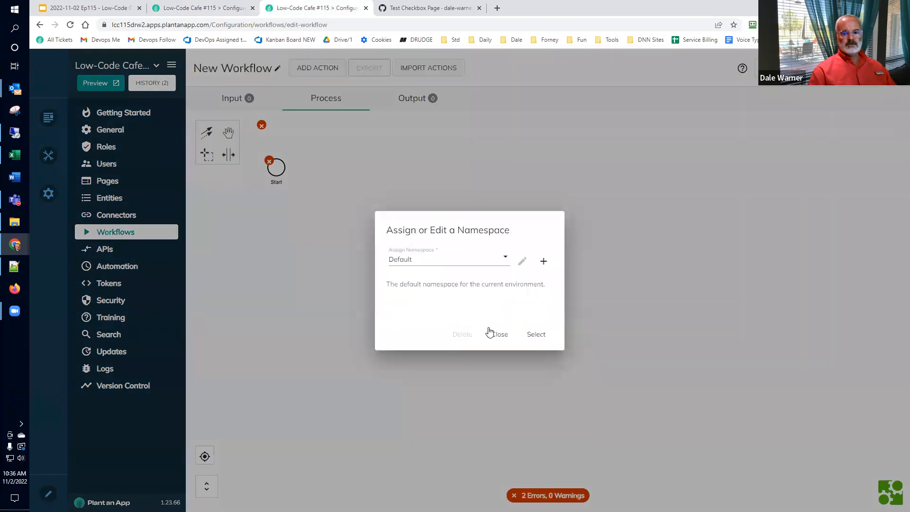
pyautogui.click(534, 335)
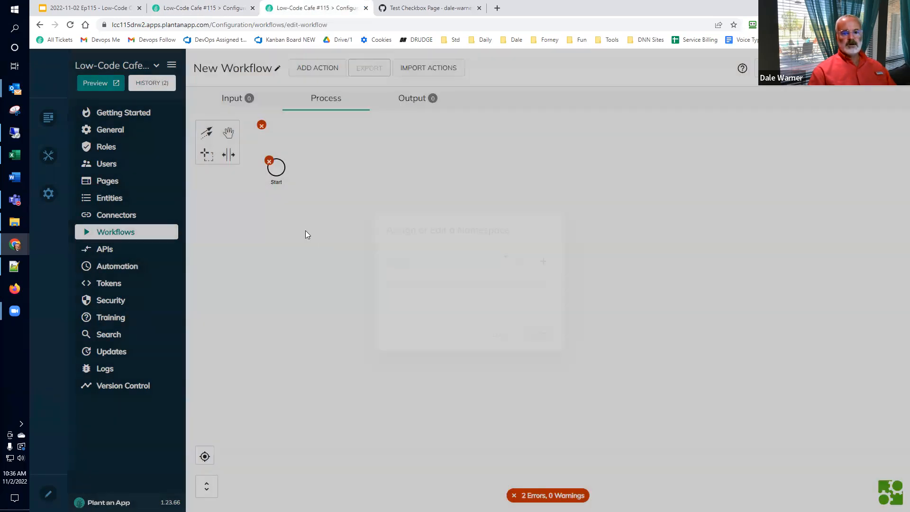
pyautogui.click(276, 167)
pyautogui.click(307, 162)
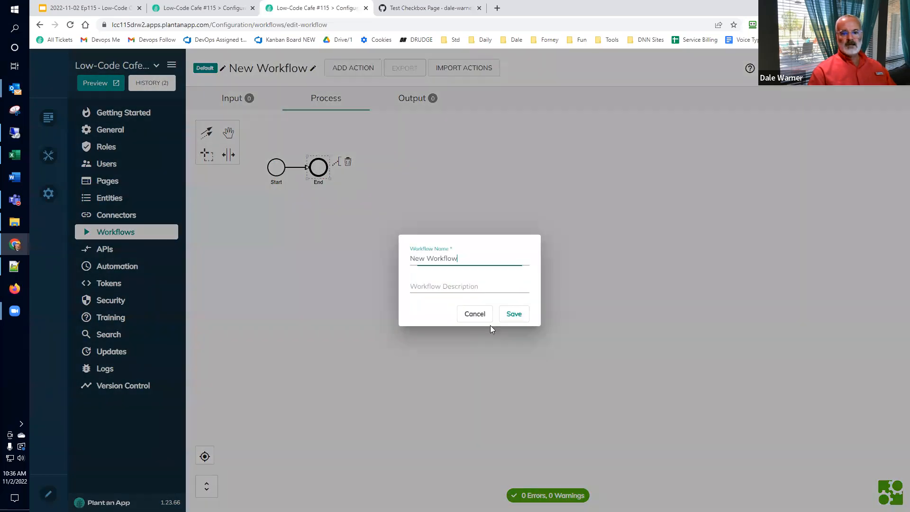
# Save and test-run the workflow, then keep the changes as New Workflow when leaving
pyautogui.click(515, 314)
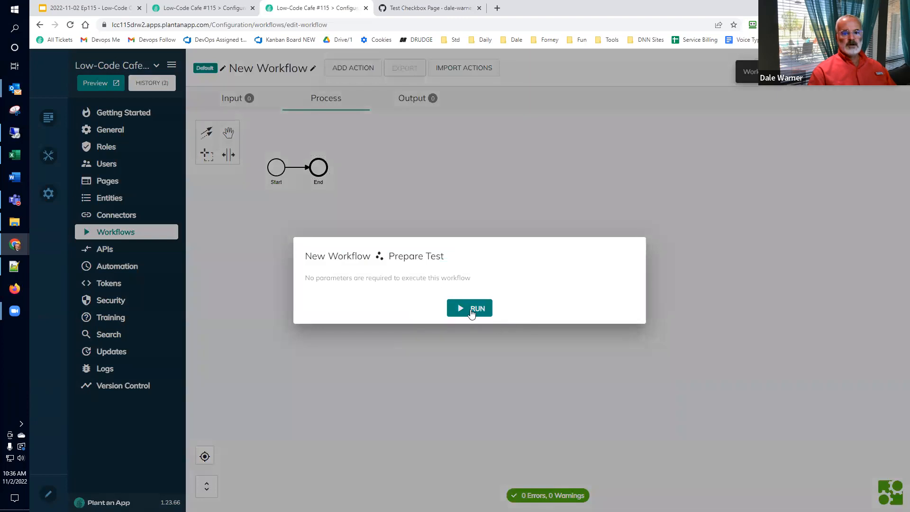
pyautogui.click(488, 310)
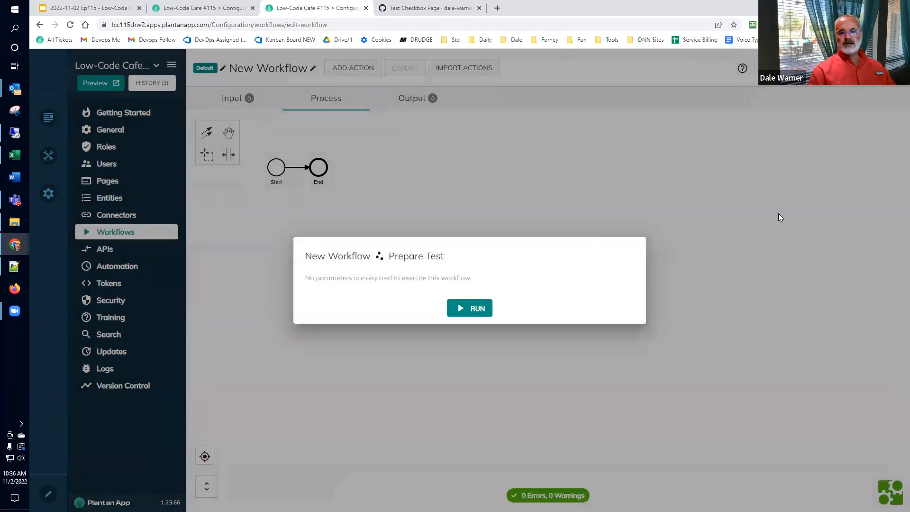
pyautogui.click(781, 218)
pyautogui.click(891, 69)
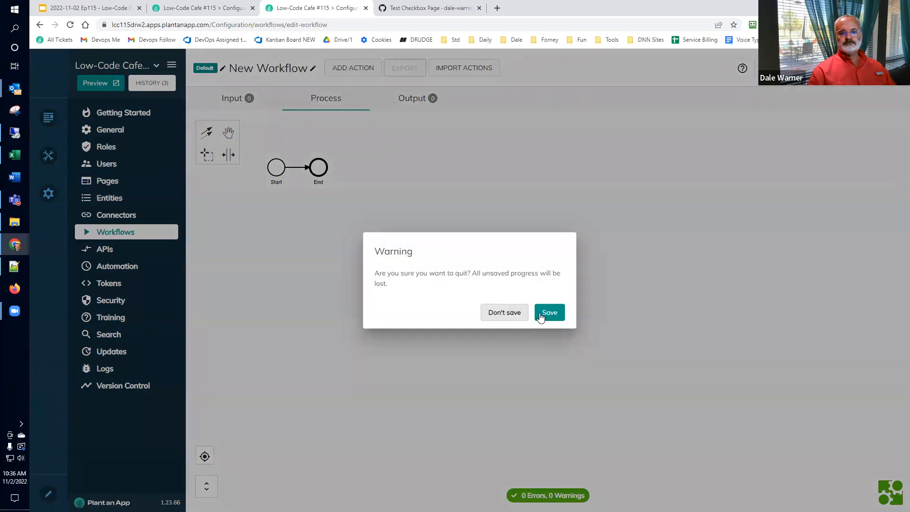
pyautogui.click(541, 317)
pyautogui.click(320, 104)
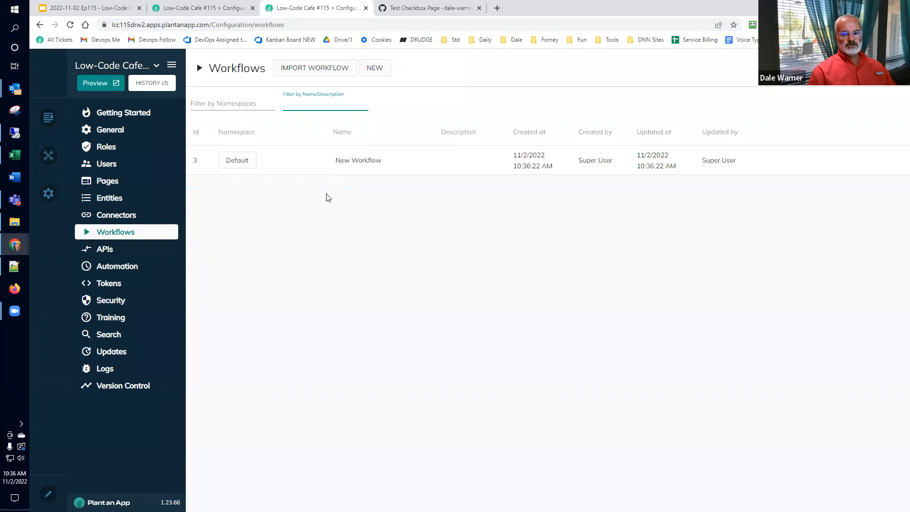
# Filter workflows by 'new' to show New Workflow, then return to the Automation tab
pyautogui.write('new')
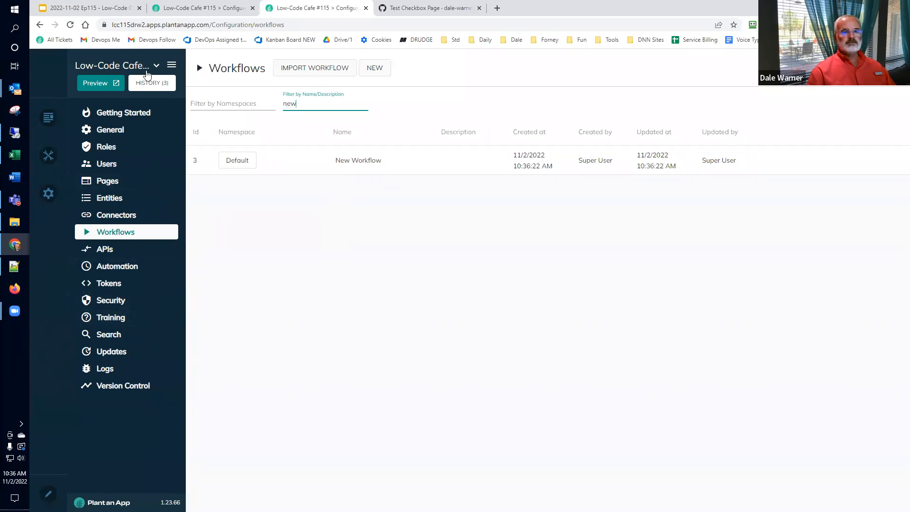
pyautogui.click(194, 8)
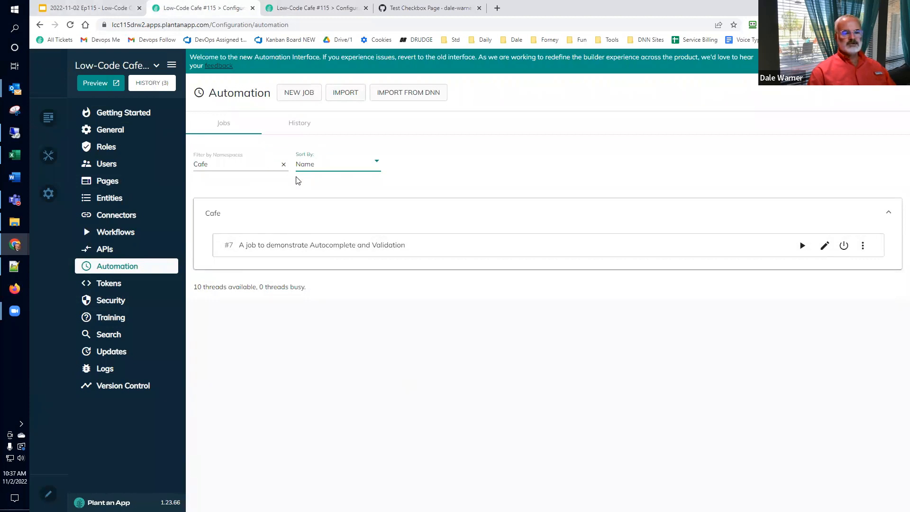
# Begin a new Default-namespace job, then cancel it to return to the full jobs list
pyautogui.click(306, 96)
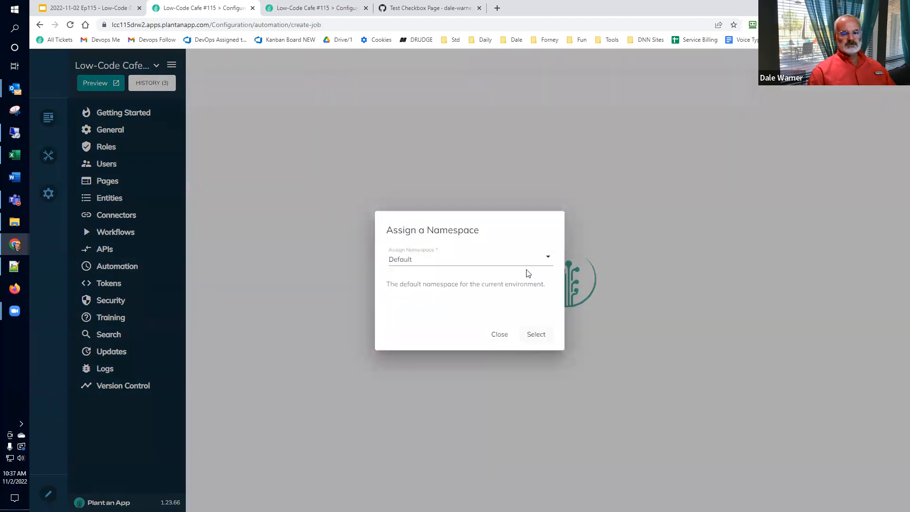
pyautogui.click(478, 258)
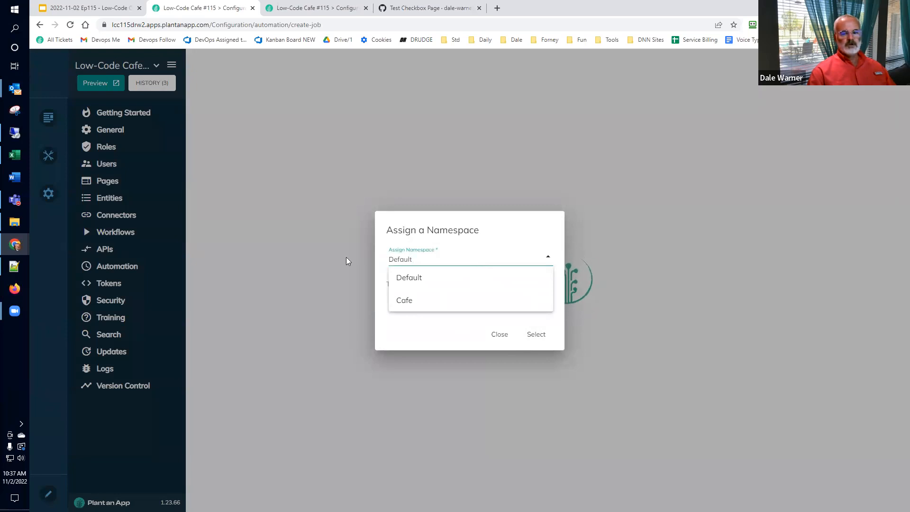
pyautogui.click(404, 341)
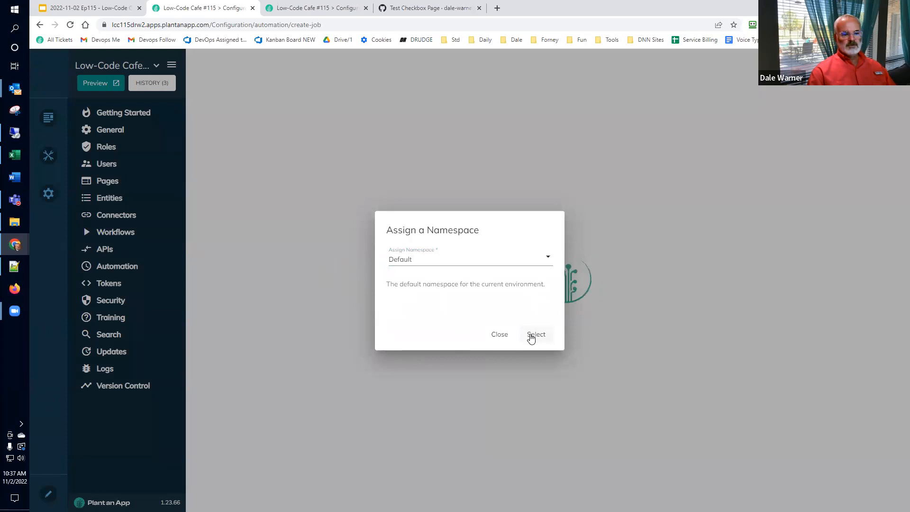
pyautogui.click(501, 336)
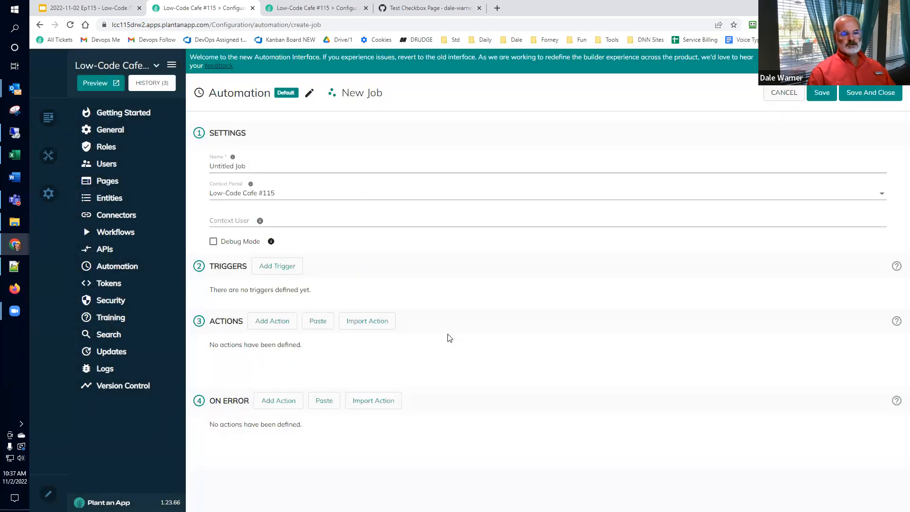
pyautogui.click(784, 93)
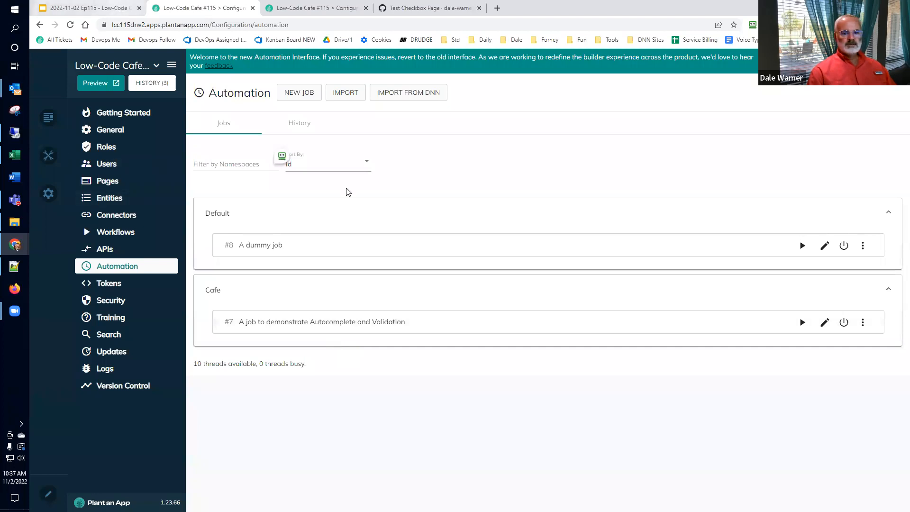
# Return to the Automation jobs tab and open job #8 'A dummy job' for editing
pyautogui.hotkey('ctrl', 'shift', 'Tab')
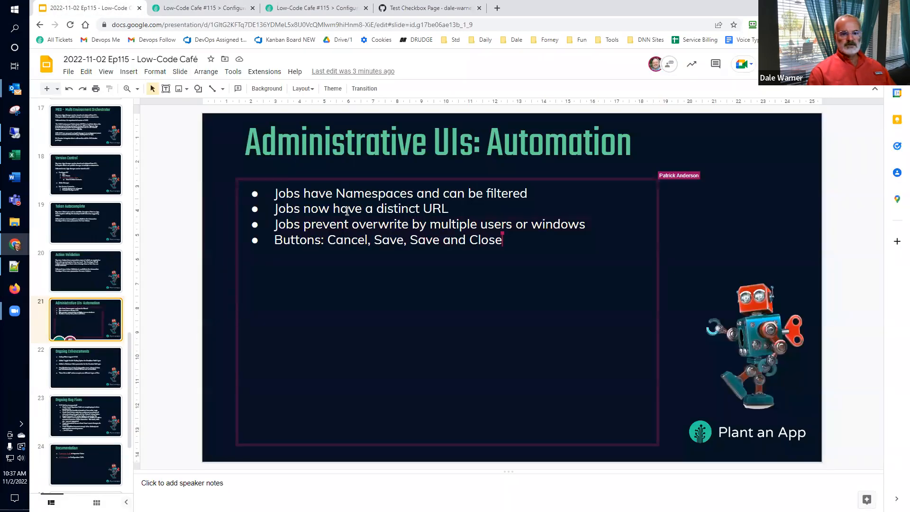
pyautogui.hotkey('ctrl', 'Tab')
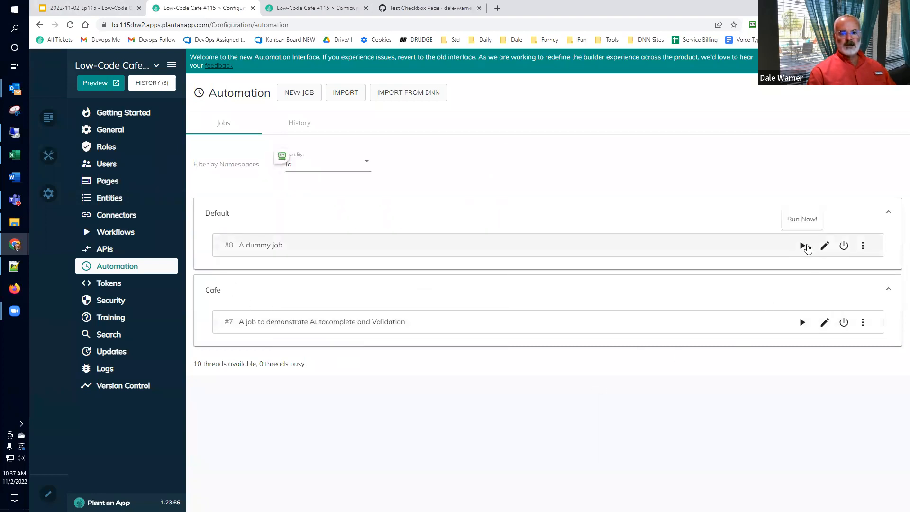
pyautogui.click(825, 245)
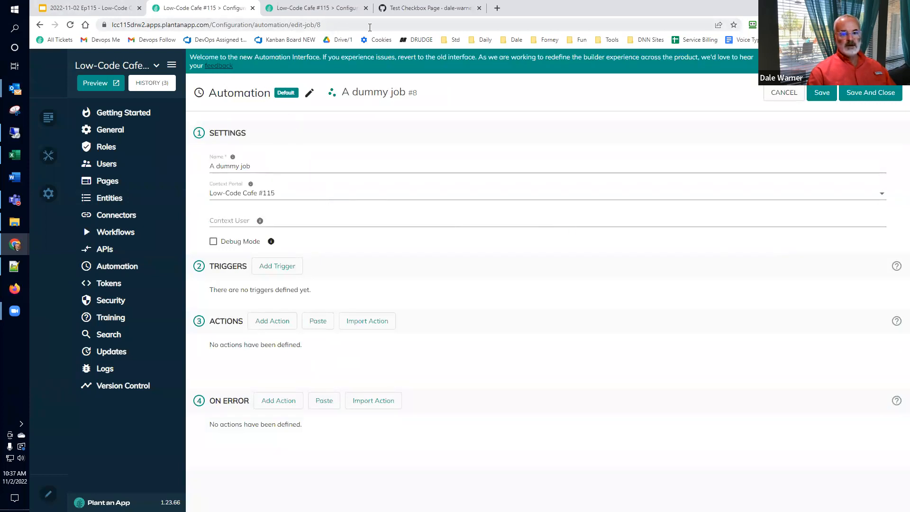
# Copy job #8's edit address and open 'A dummy job' for editing in the other tab too
pyautogui.click(370, 27)
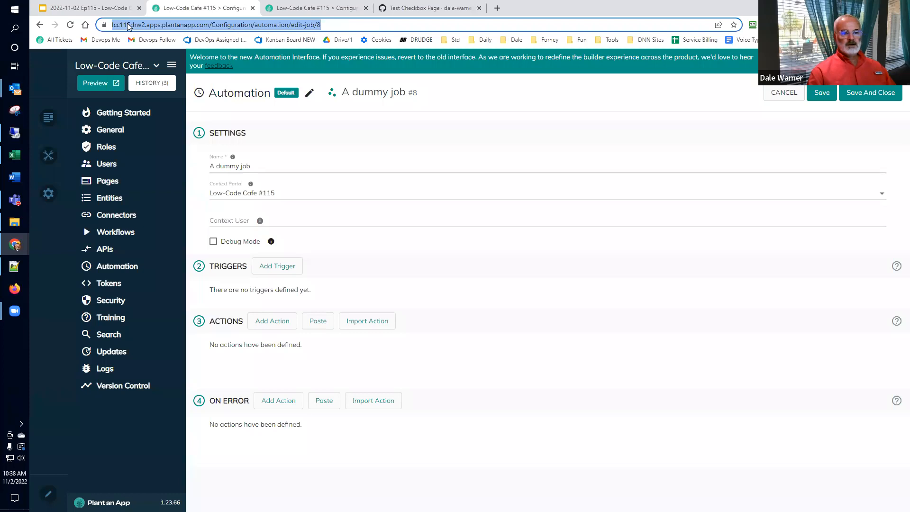
pyautogui.click(108, 9)
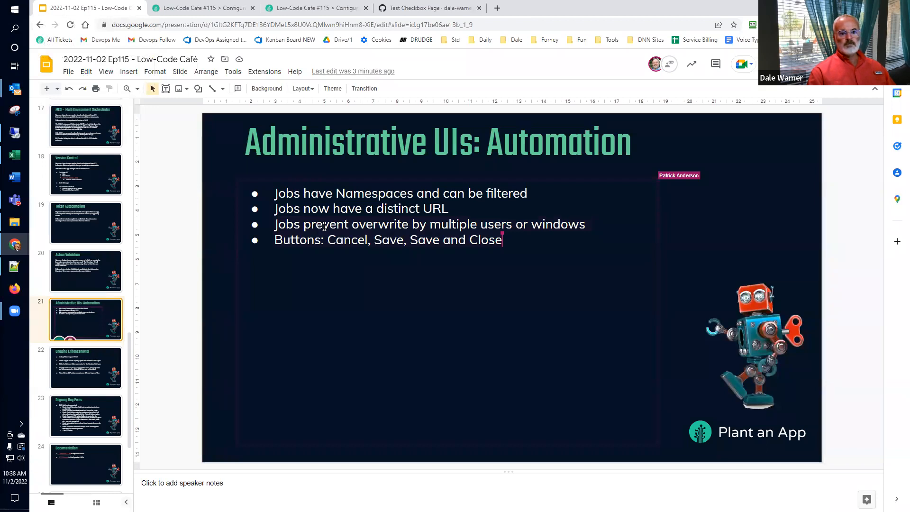
pyautogui.click(211, 9)
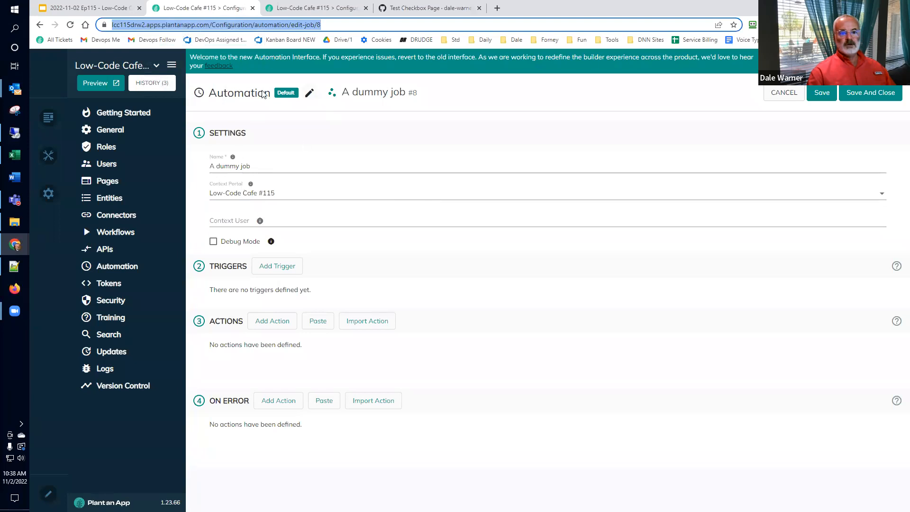
pyautogui.click(295, 8)
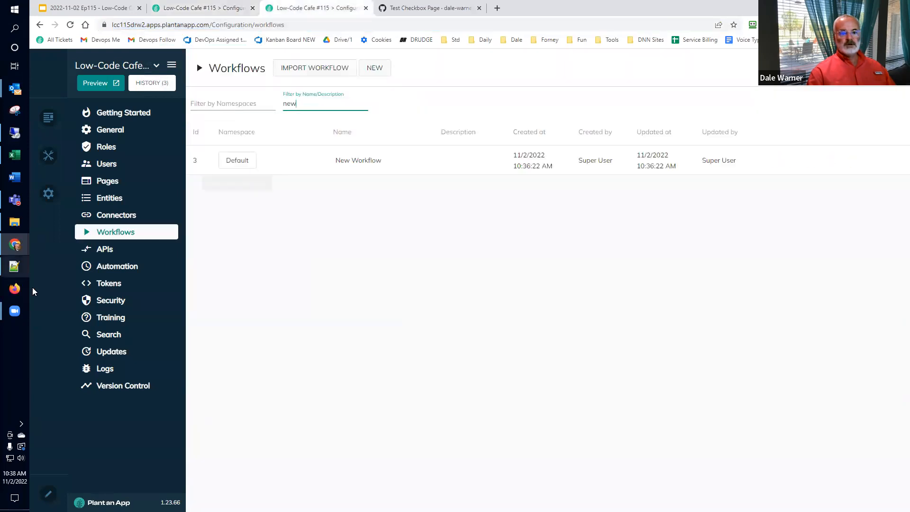
pyautogui.click(102, 267)
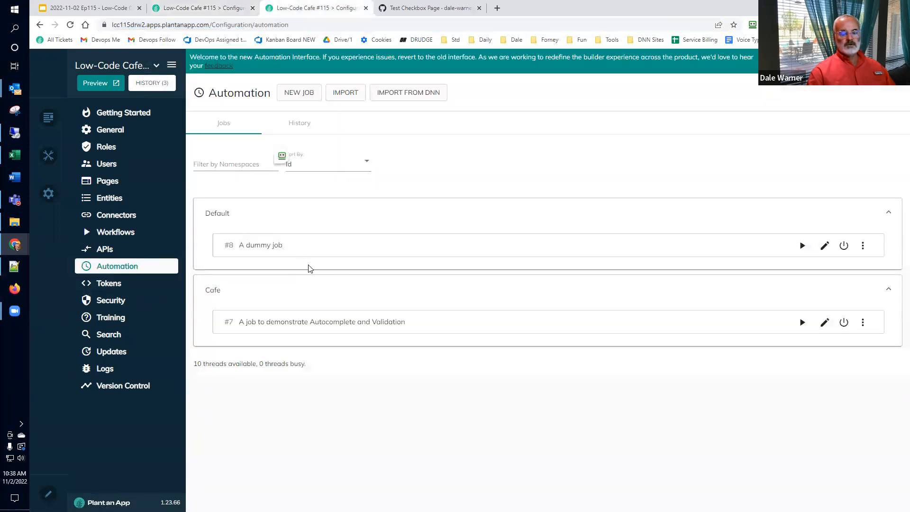
pyautogui.click(825, 246)
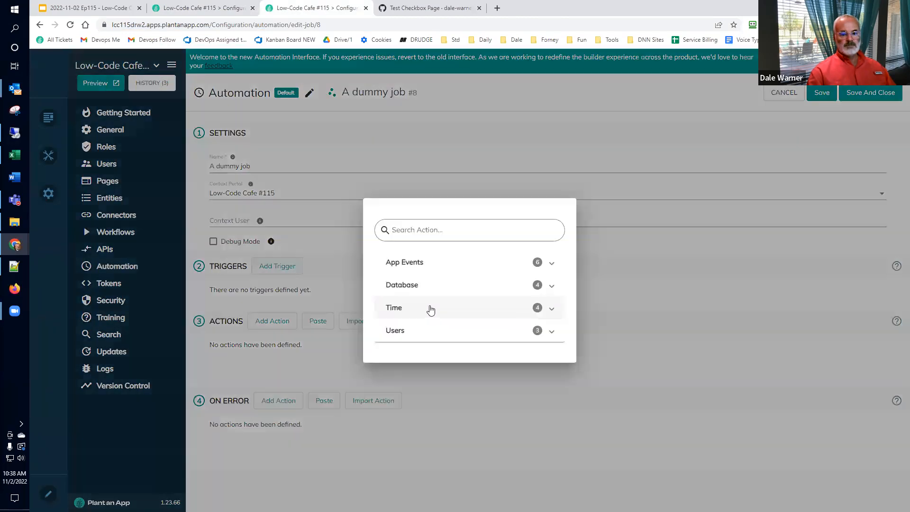
# Add a One Time trigger to 'A dummy job' and save it
pyautogui.click(422, 314)
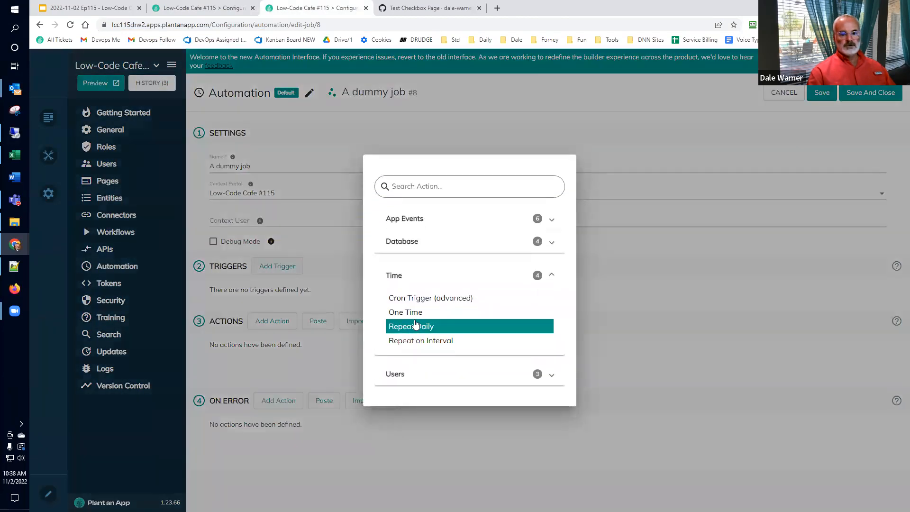
pyautogui.click(411, 312)
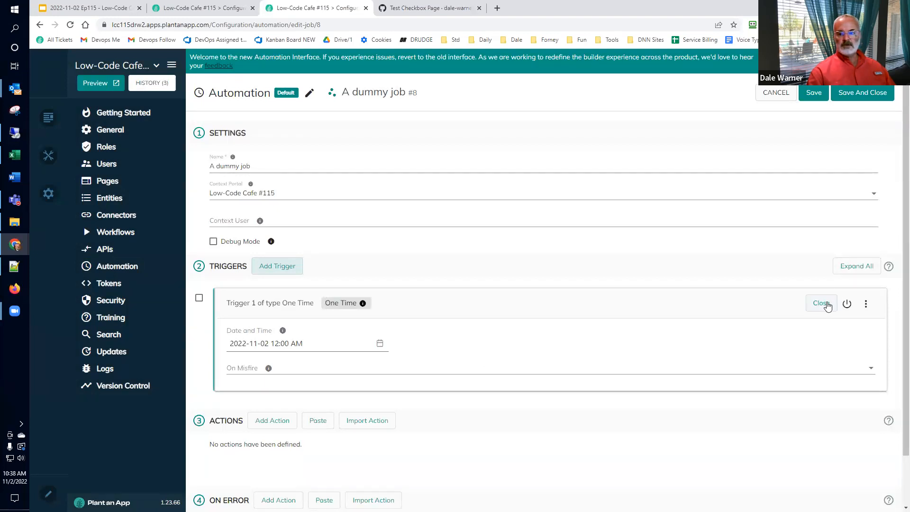
pyautogui.click(813, 95)
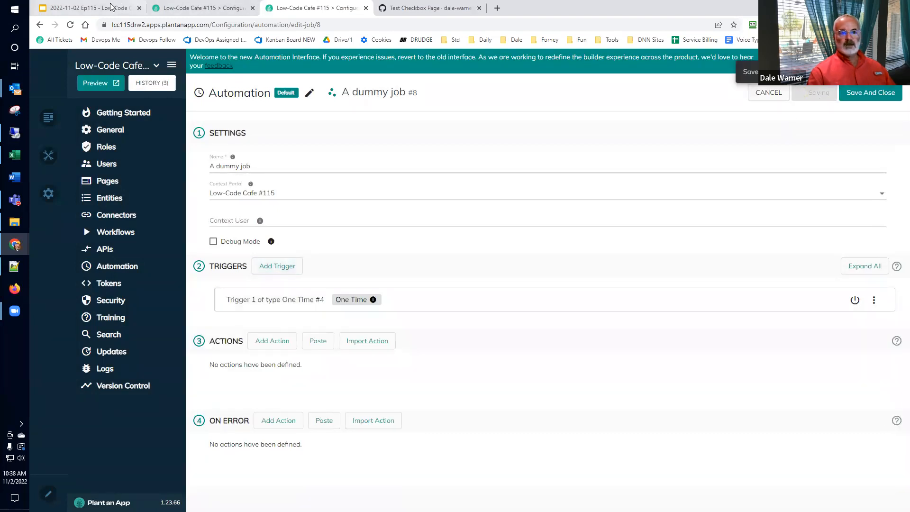
# In the other tab's older copy of the job, bring up the list of actions
pyautogui.click(185, 8)
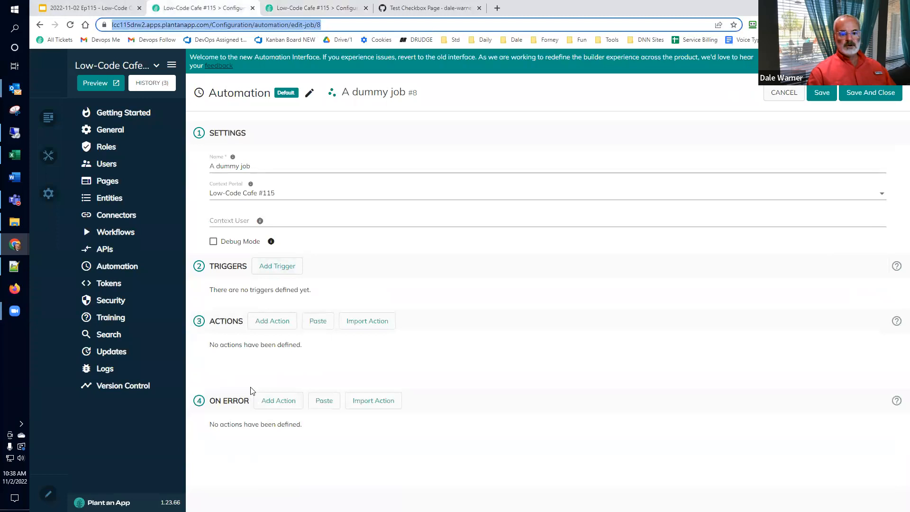
pyautogui.click(273, 326)
pyautogui.click(274, 326)
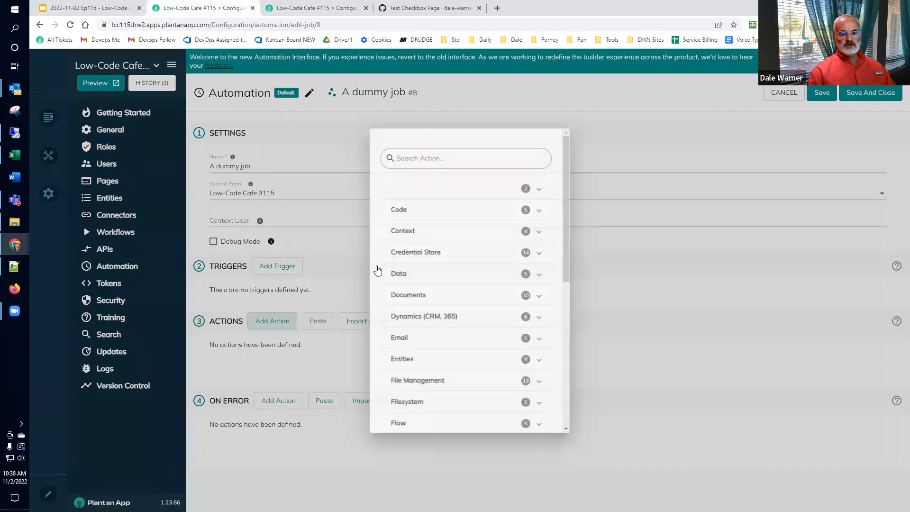
# Add a Create/Update Tokens action with token jobvalue set to 123 and save the job
pyautogui.click(400, 238)
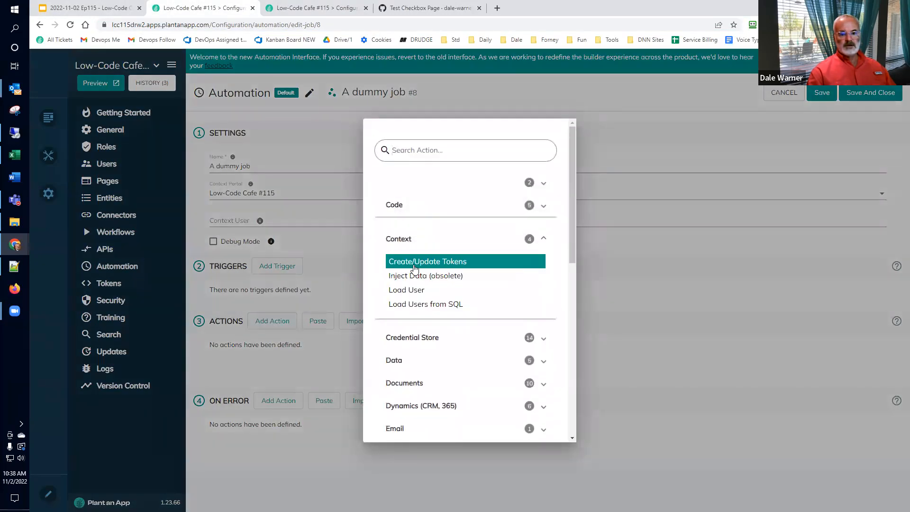
pyautogui.click(417, 261)
pyautogui.click(244, 353)
pyautogui.click(288, 363)
pyautogui.write('job')
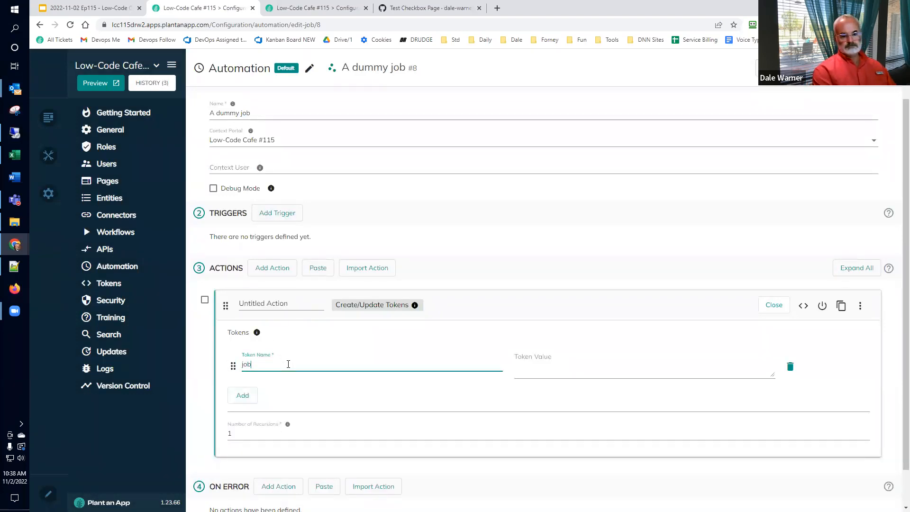
pyautogui.write(' na')
pyautogui.press('BackSpace')
pyautogui.press('BackSpace')
pyautogui.write('value')
pyautogui.press('Tab')
pyautogui.write('123')
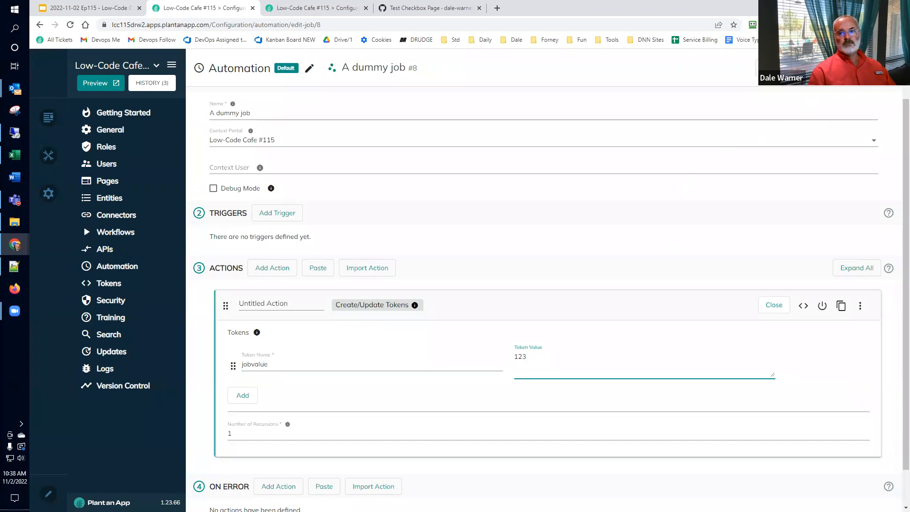
pyautogui.click(865, 68)
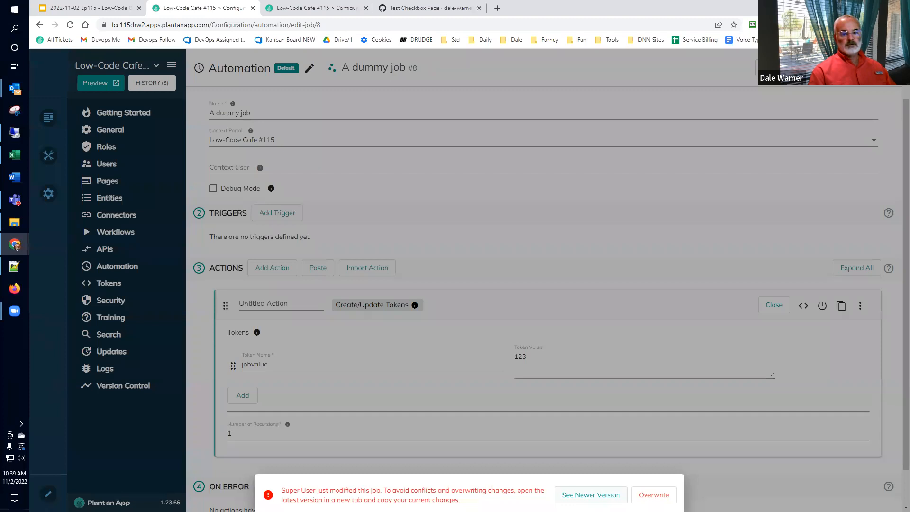
# Compare against the newer version with the One Time trigger, then overwrite it with the token edit
pyautogui.click(590, 495)
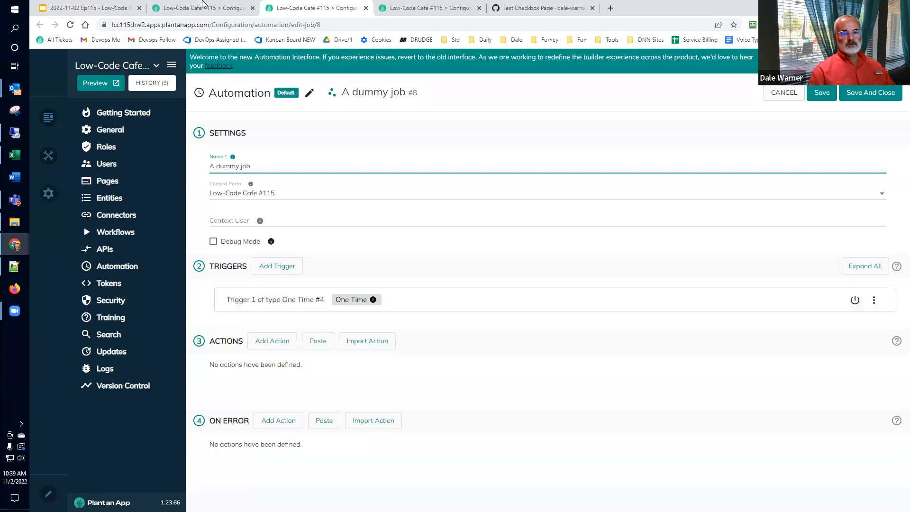
pyautogui.click(209, 9)
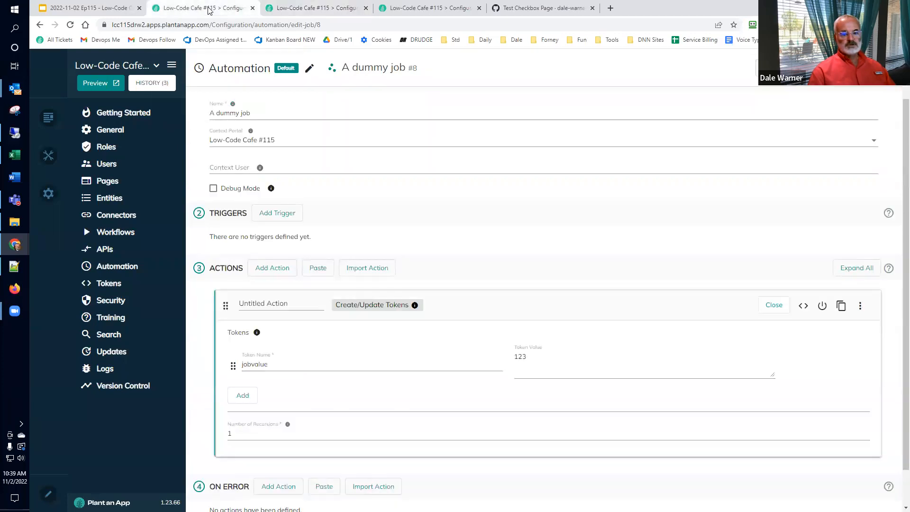
pyautogui.click(299, 14)
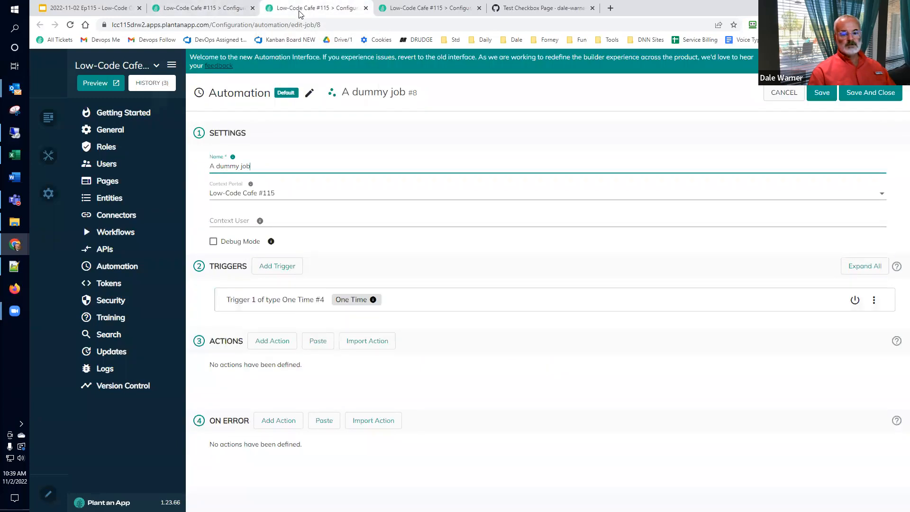
pyautogui.click(184, 11)
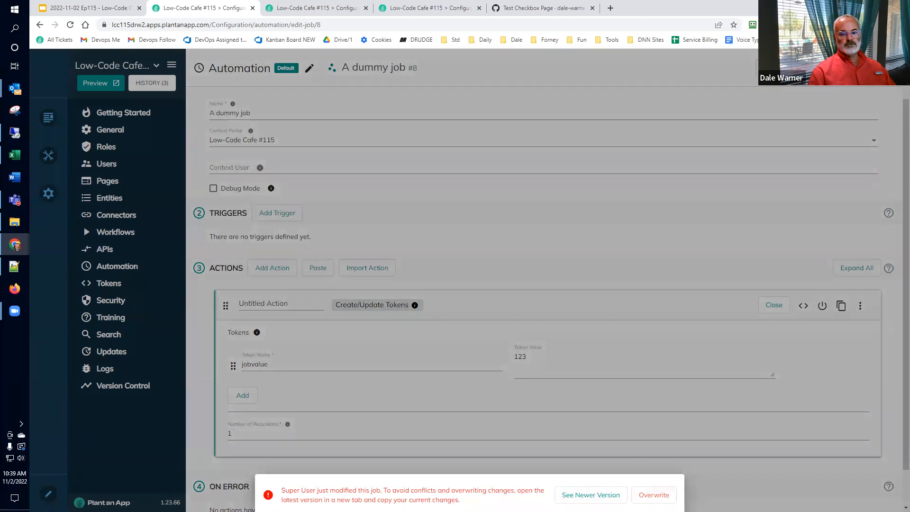
pyautogui.click(654, 495)
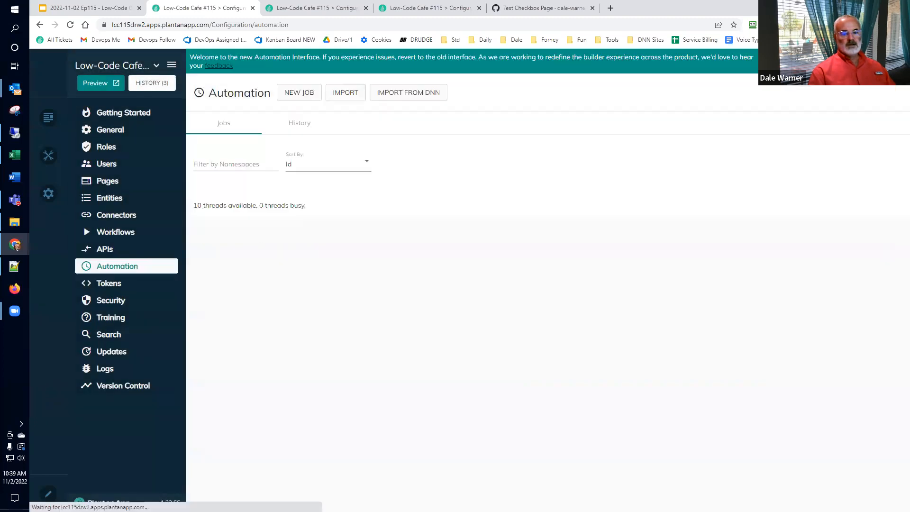
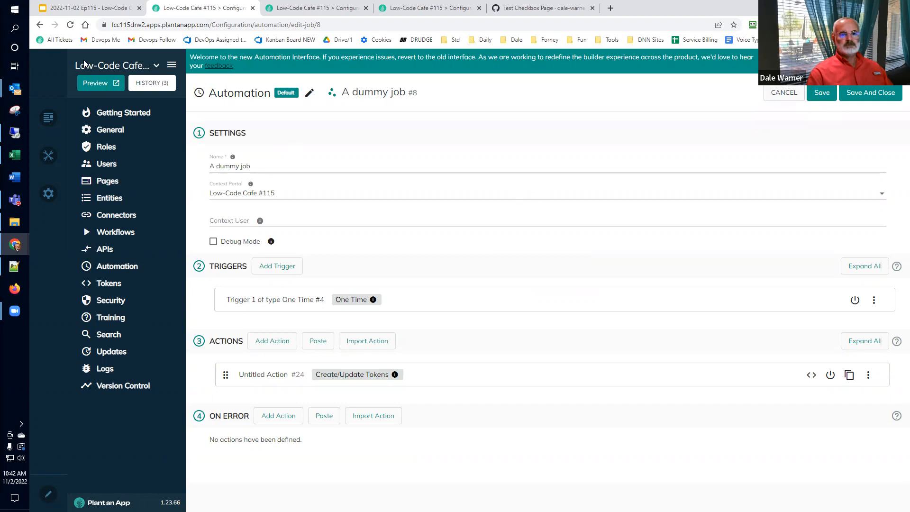
# Bring up slide 21, 'Administrative UIs: Automation', in the Plant an App presentation
pyautogui.click(98, 11)
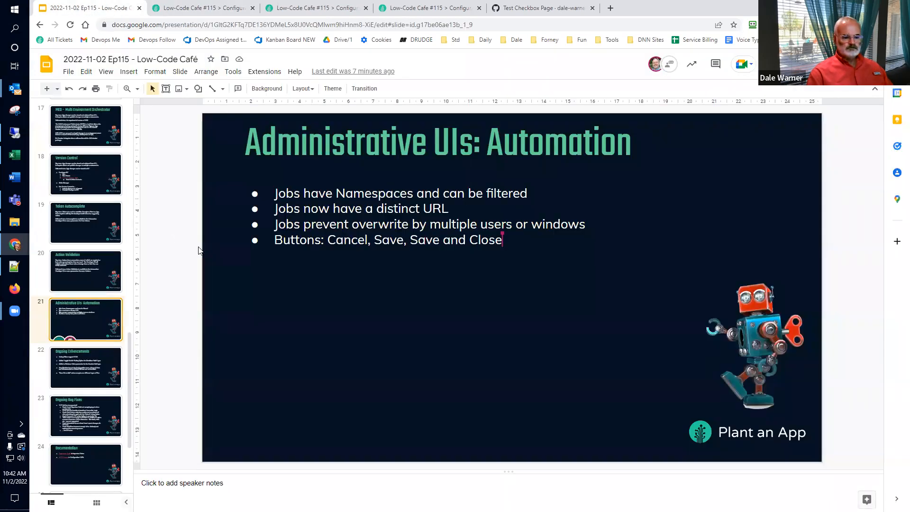
# Show slide 22, Ongoing Enhancements, then return to the 'A dummy job' automation editor
pyautogui.click(50, 373)
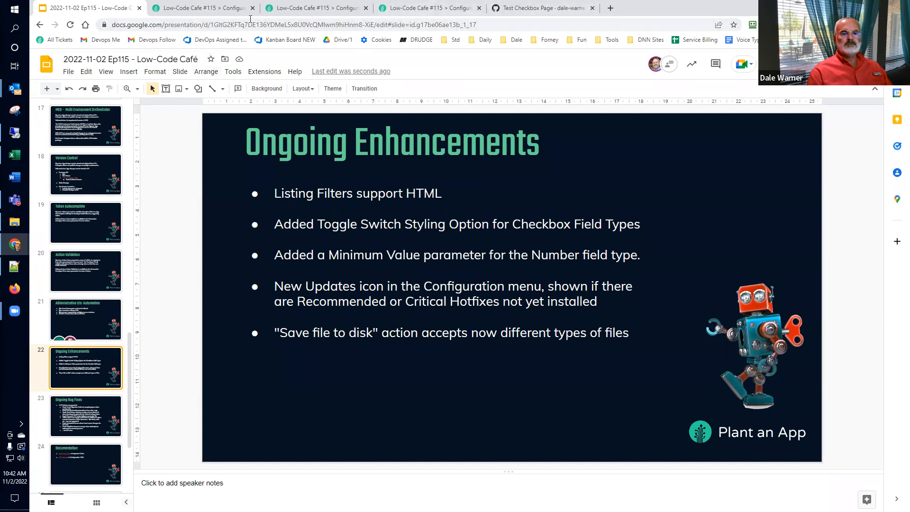
pyautogui.click(217, 9)
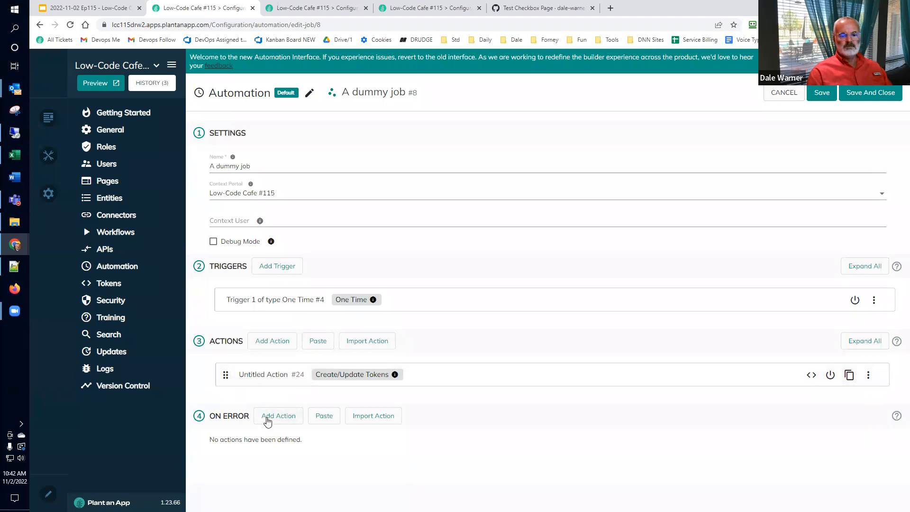
# Add a second Create/Update Tokens action from the Context group and collapse its details
pyautogui.click(271, 342)
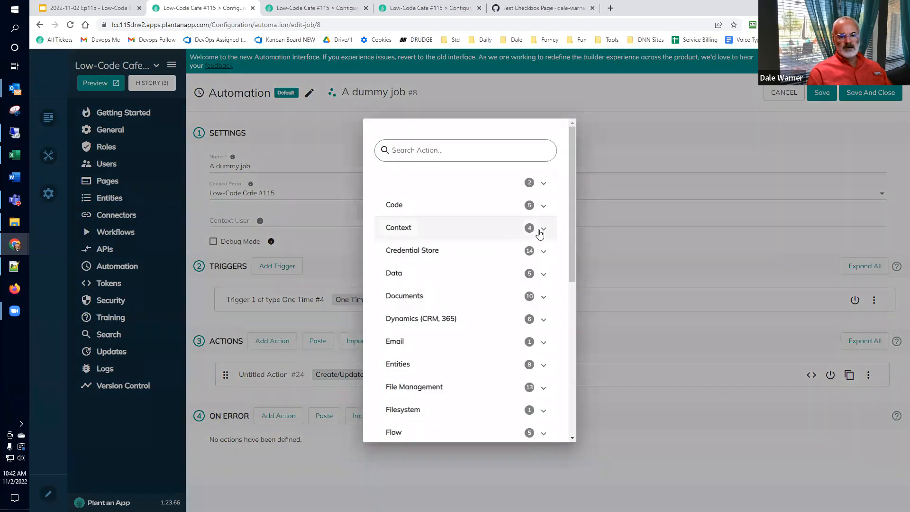
pyautogui.click(541, 233)
pyautogui.click(455, 265)
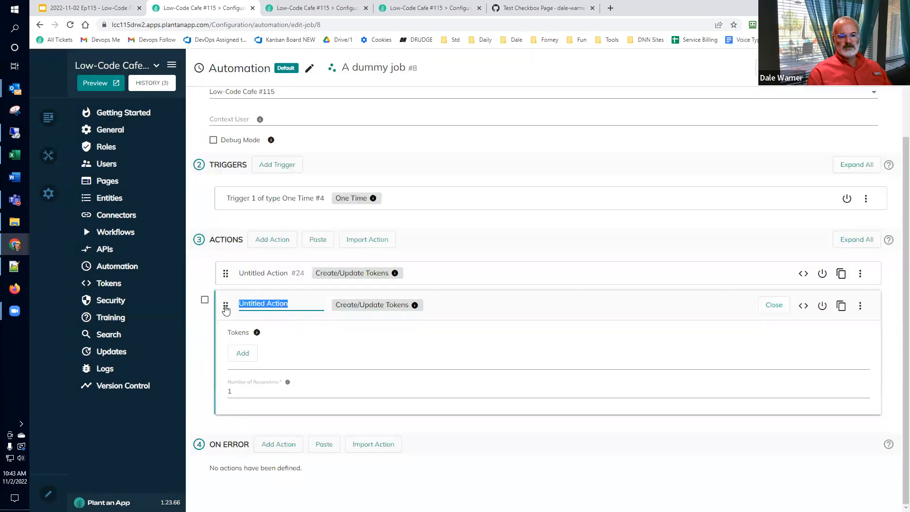
pyautogui.click(225, 309)
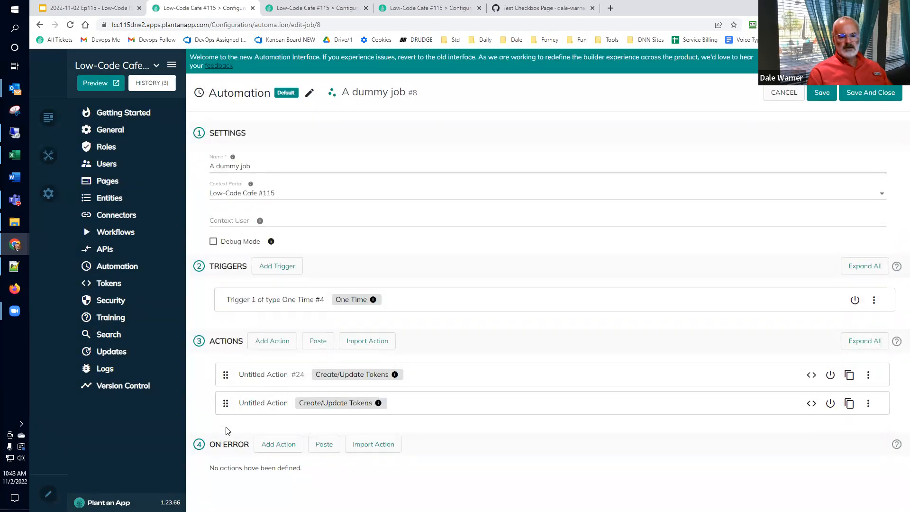
# Add an Execute Actions action by searching 'execute ac'
pyautogui.click(261, 342)
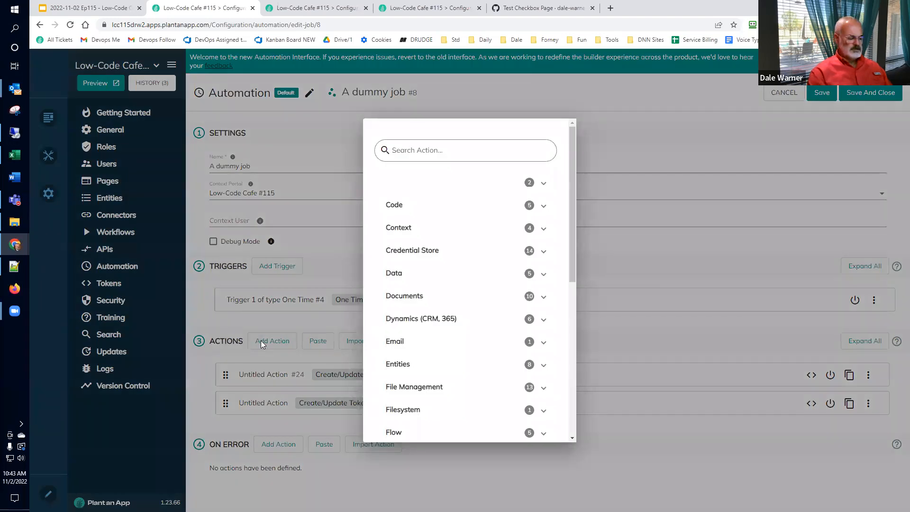
pyautogui.write('execute ac')
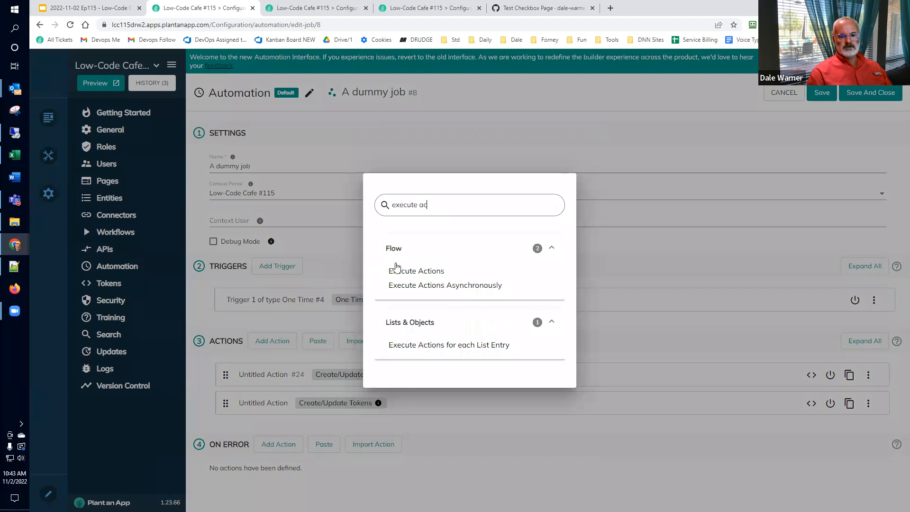
pyautogui.click(402, 270)
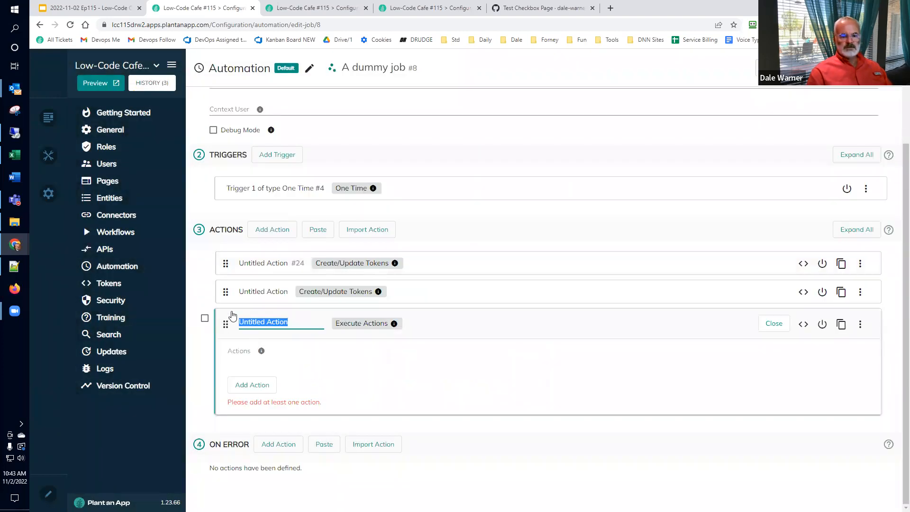
# Move both Create/Update Tokens actions into Execute Actions' Actions area and confirm they're nested
pyautogui.moveTo(226, 293); pyautogui.dragTo(224, 269)
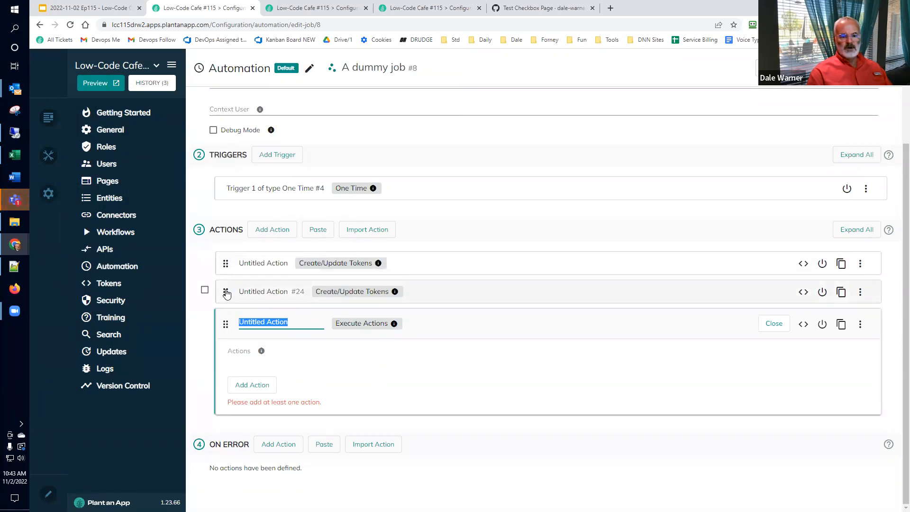
pyautogui.moveTo(227, 293); pyautogui.dragTo(307, 358)
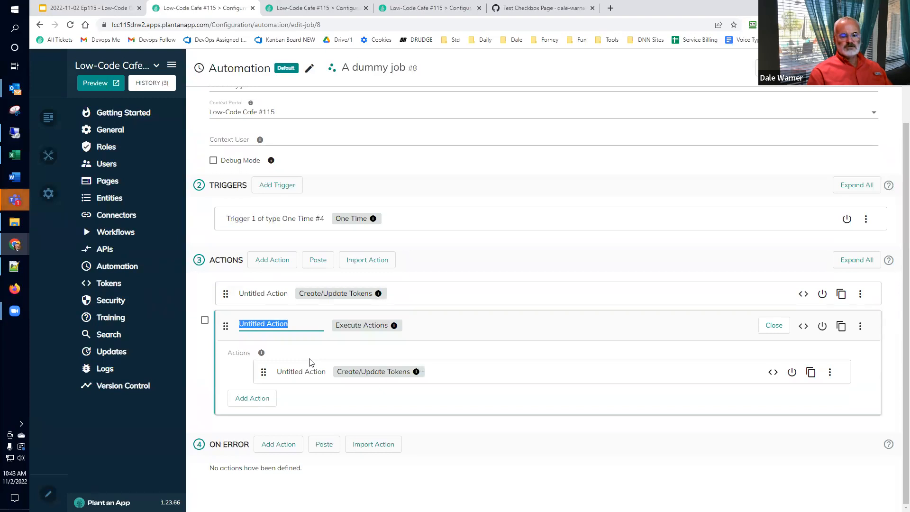
pyautogui.moveTo(226, 295); pyautogui.dragTo(284, 365)
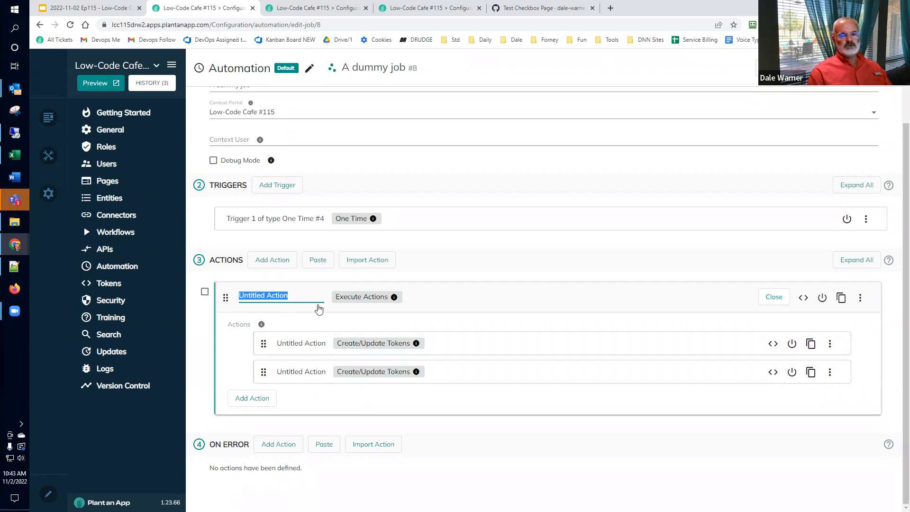
pyautogui.click(454, 299)
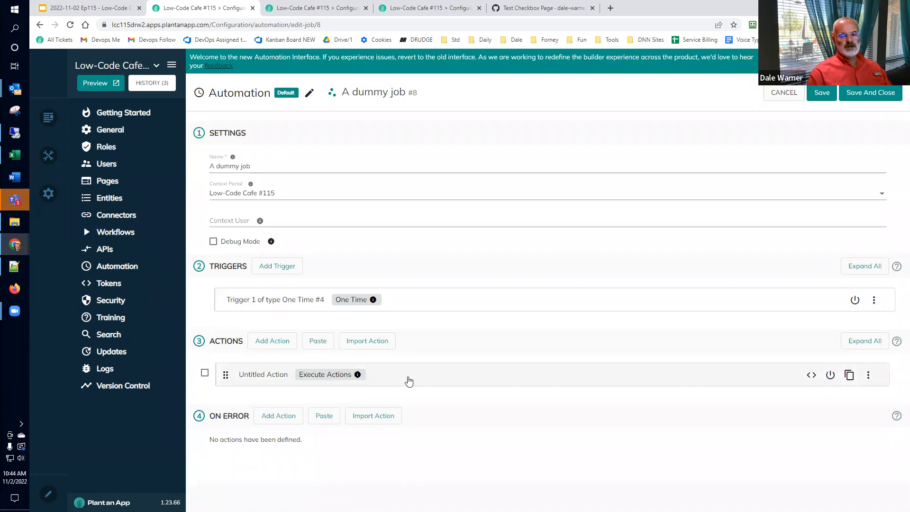
pyautogui.click(409, 381)
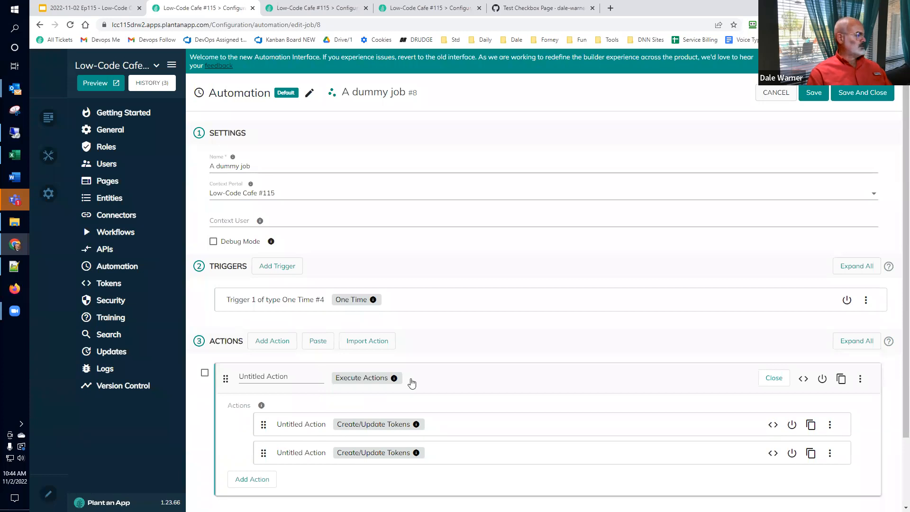
# Highlight the Listing Filters support HTML bullet on Ongoing Enhancements, then go to the third Plant an App tab
pyautogui.click(68, 9)
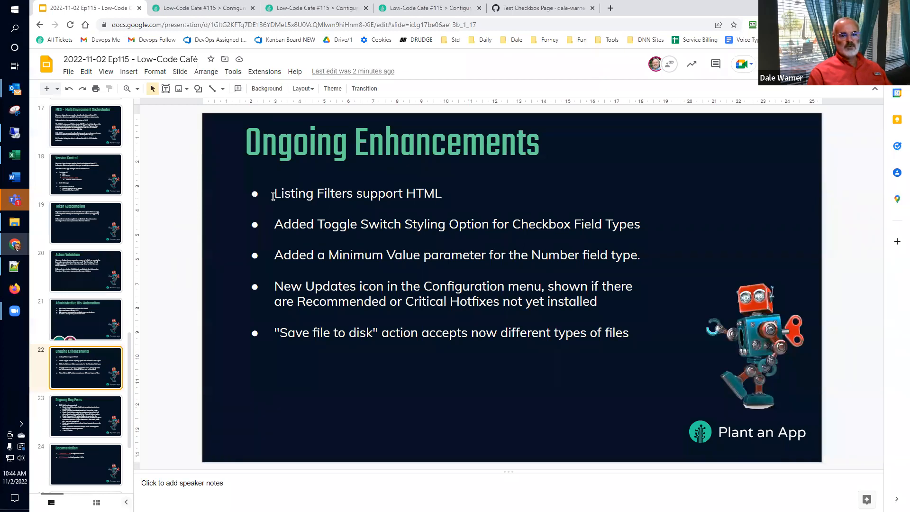
pyautogui.moveTo(274, 195); pyautogui.dragTo(471, 204)
pyautogui.click(468, 204)
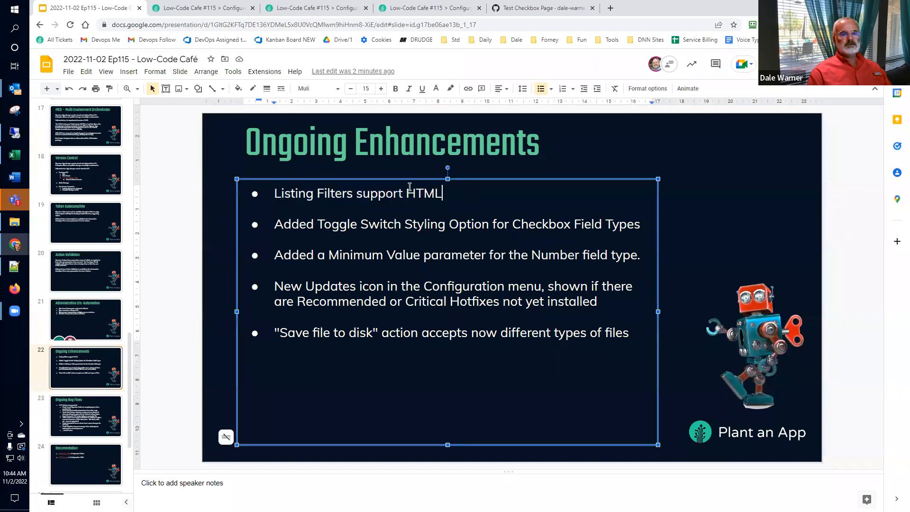
pyautogui.click(303, 8)
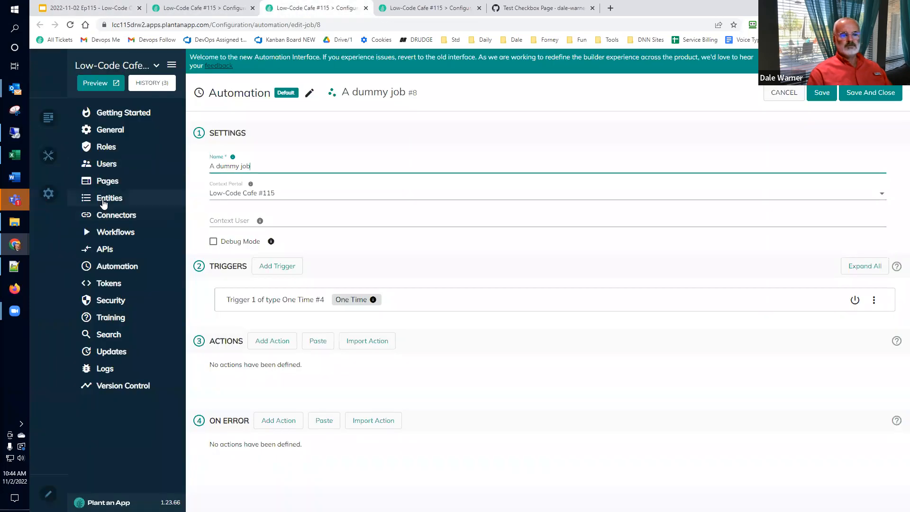
# Open the Company entity's Properties from the Entities list
pyautogui.click(110, 199)
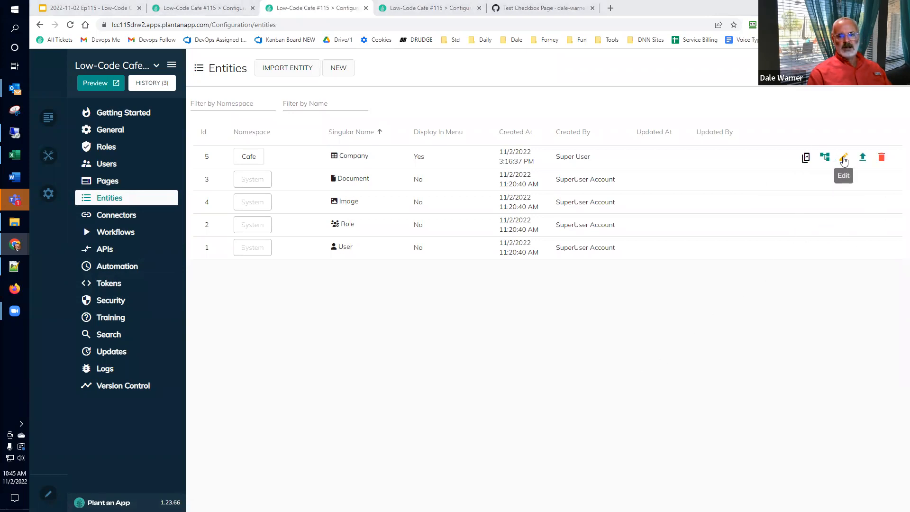
pyautogui.click(840, 159)
pyautogui.click(493, 110)
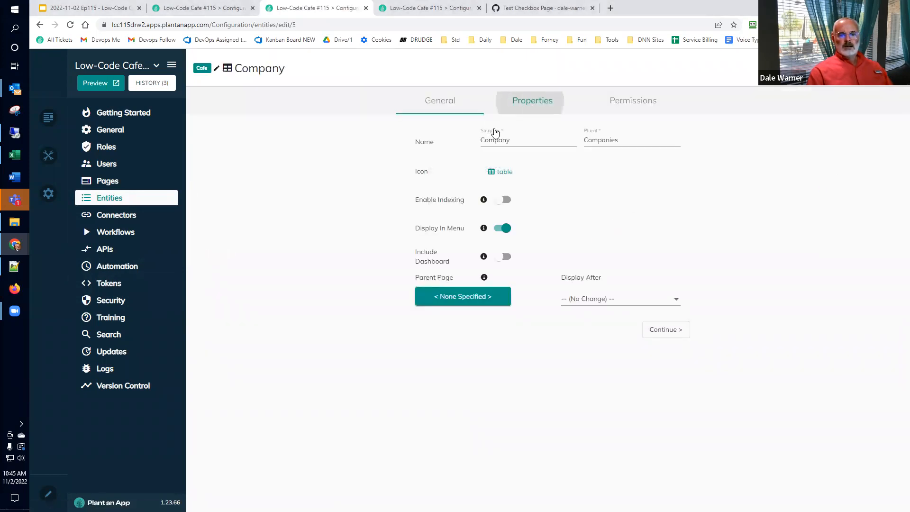
# Add a Description property of type Large Text, mark it searchable, and save Company
pyautogui.click(245, 369)
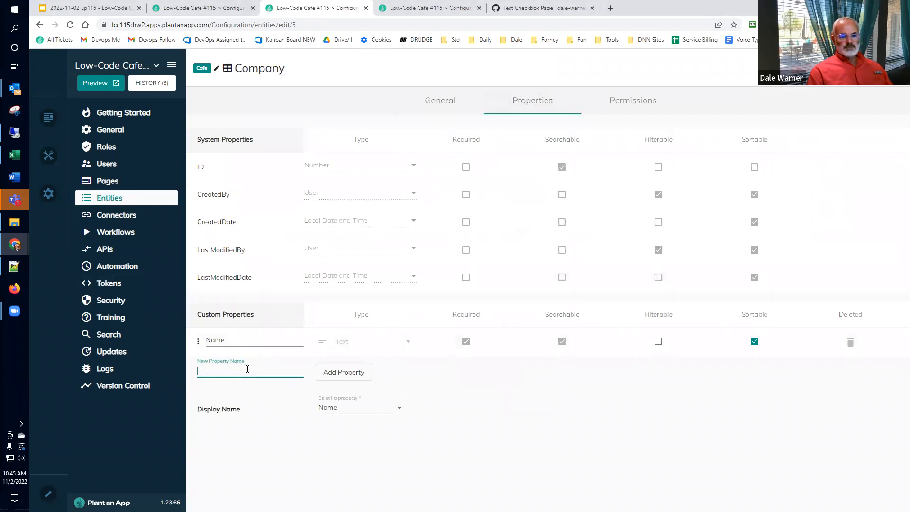
pyautogui.write('Description')
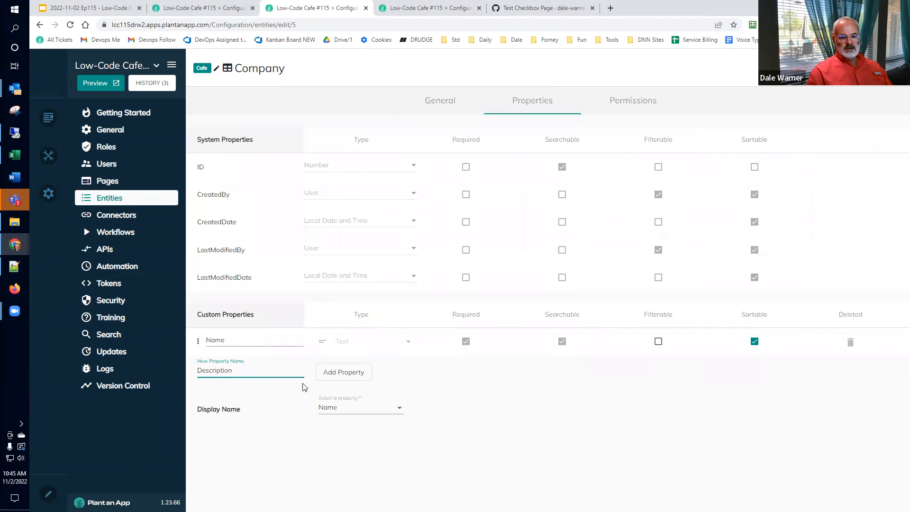
pyautogui.click(334, 373)
pyautogui.click(354, 373)
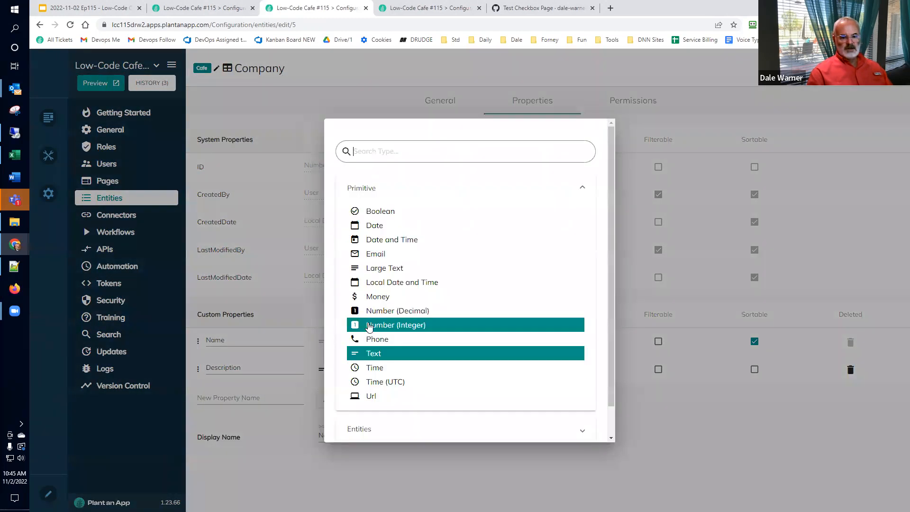
pyautogui.click(402, 273)
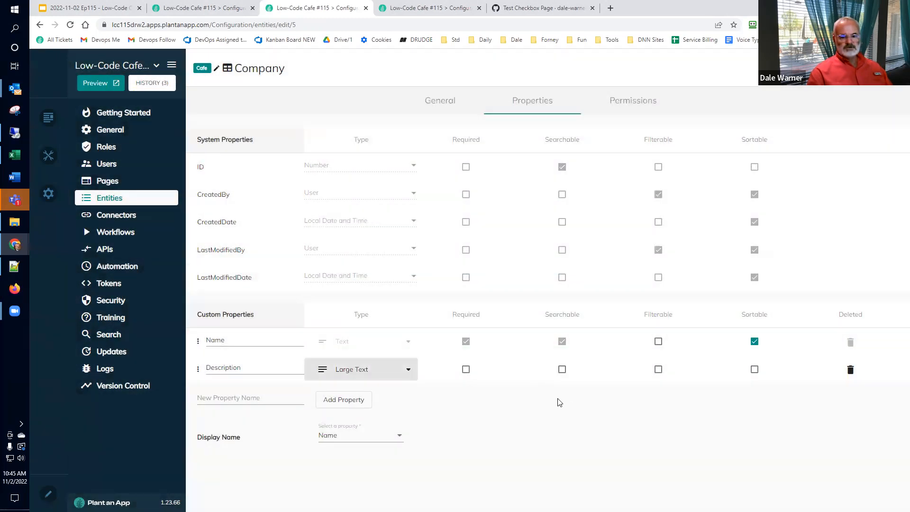
pyautogui.click(562, 369)
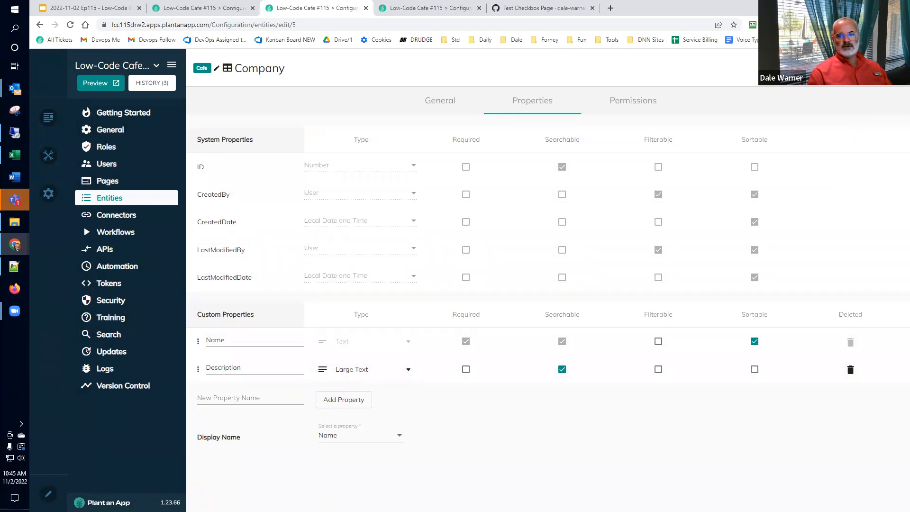
pyautogui.click(879, 68)
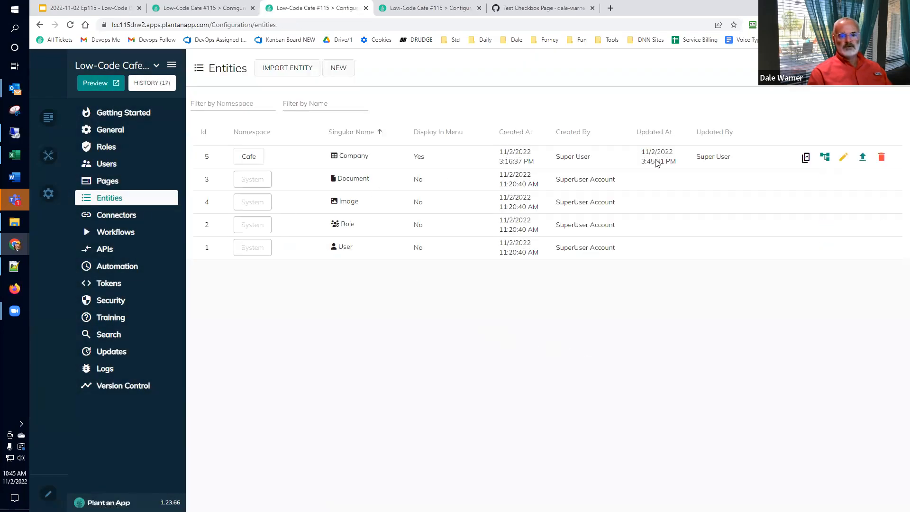
# Open the Companies page and load the Company Form from its Customize menu
pyautogui.click(805, 158)
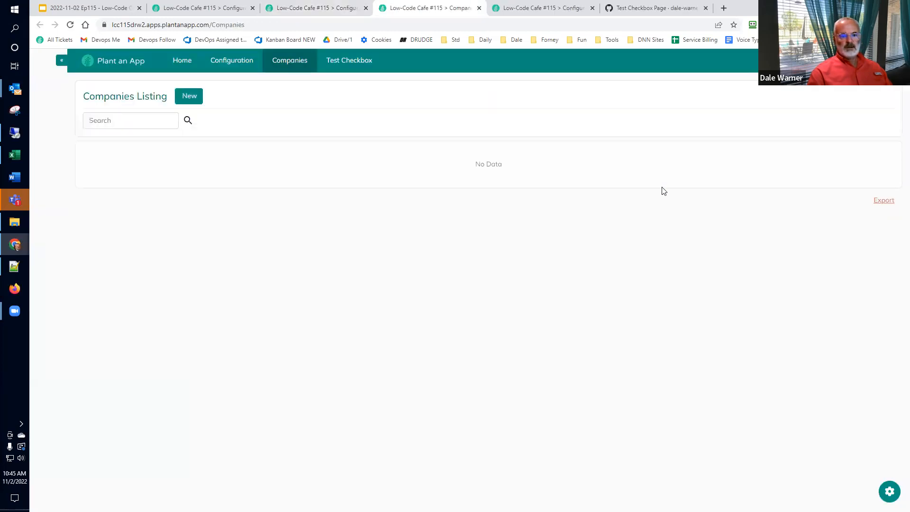
pyautogui.click(189, 97)
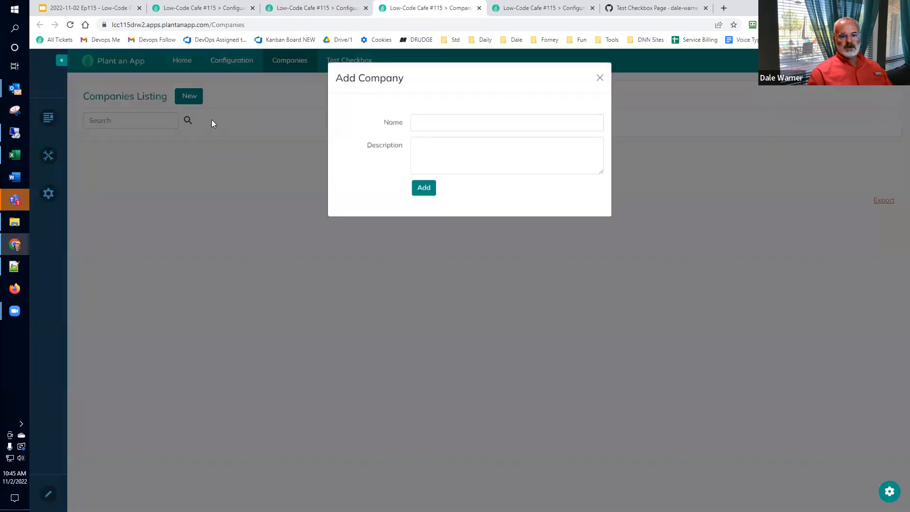
pyautogui.click(599, 78)
pyautogui.click(889, 493)
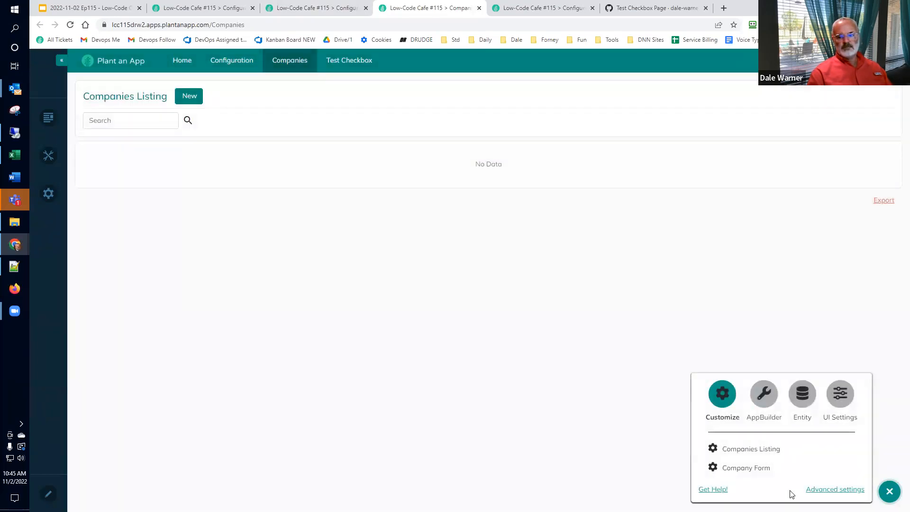
pyautogui.click(748, 469)
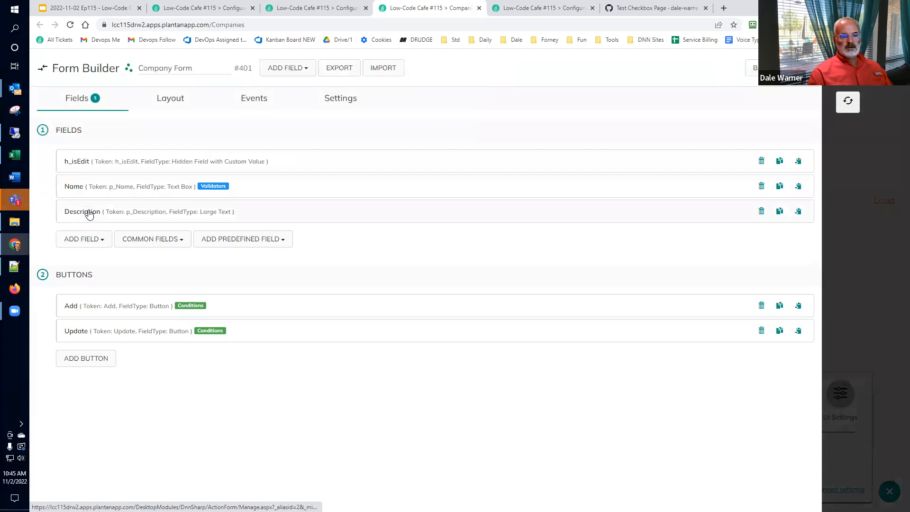
# Change the Description field type to Text > Rich Text (Trumbowyg)
pyautogui.click(89, 215)
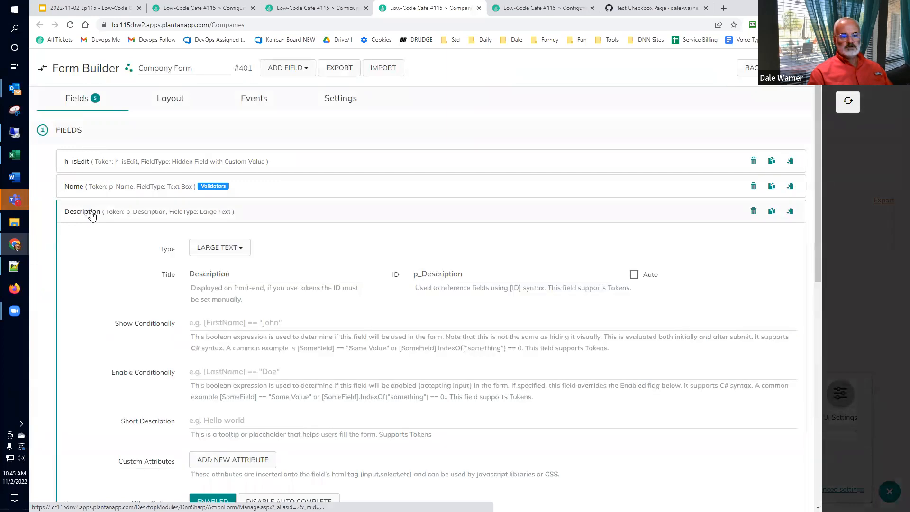
pyautogui.click(242, 250)
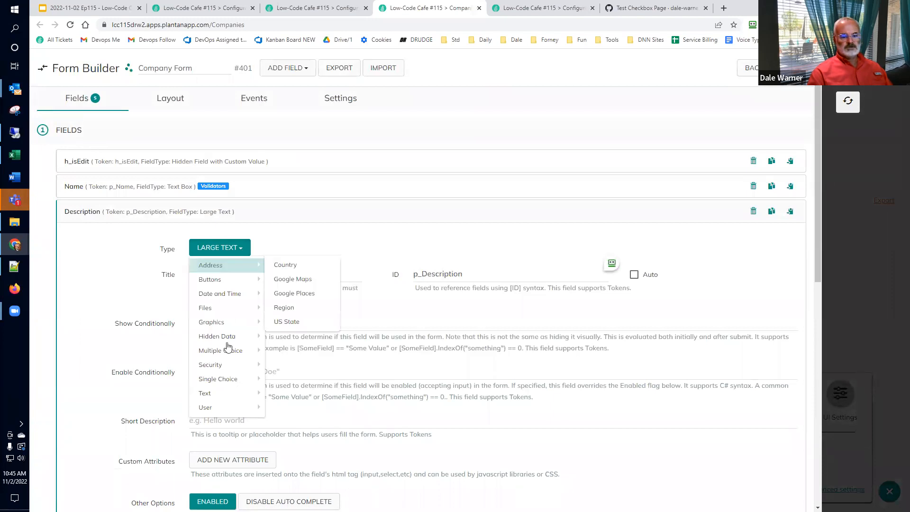
pyautogui.moveTo(228, 393)
pyautogui.scroll(-3, 318, 402)
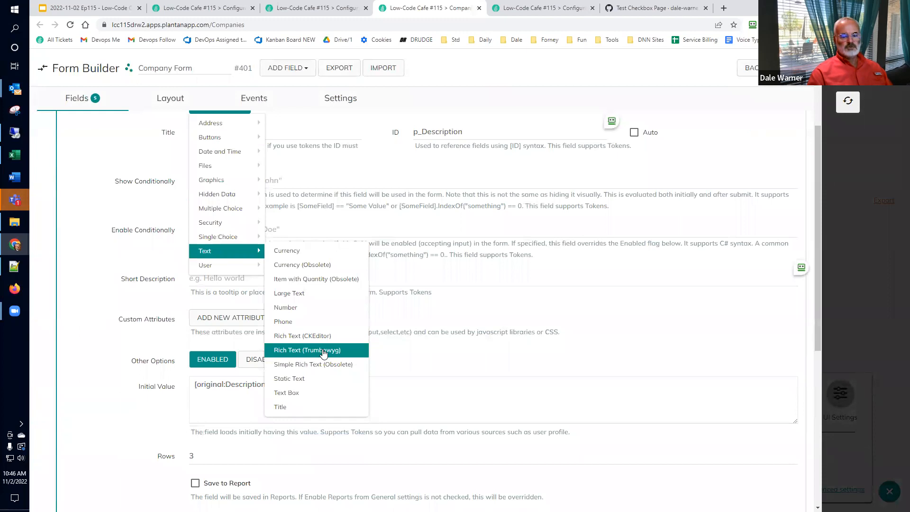
pyautogui.click(325, 354)
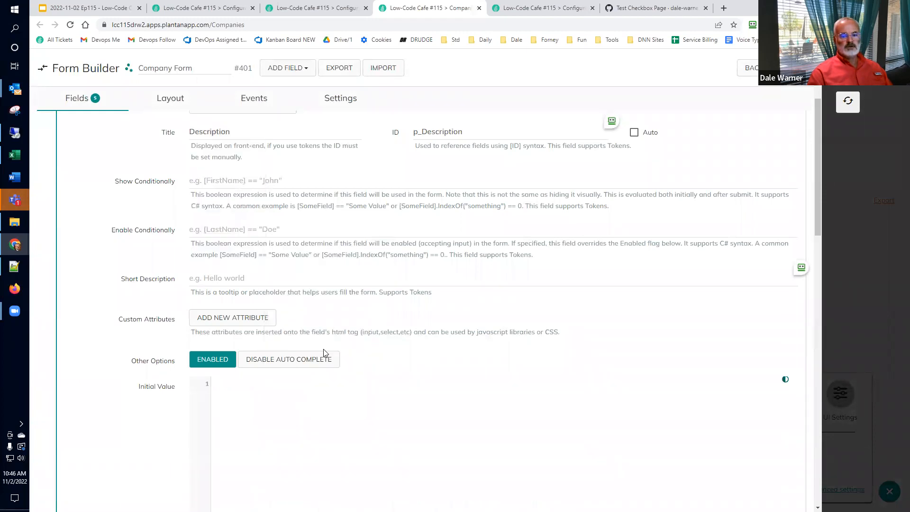
pyautogui.scroll(3, 359, 346)
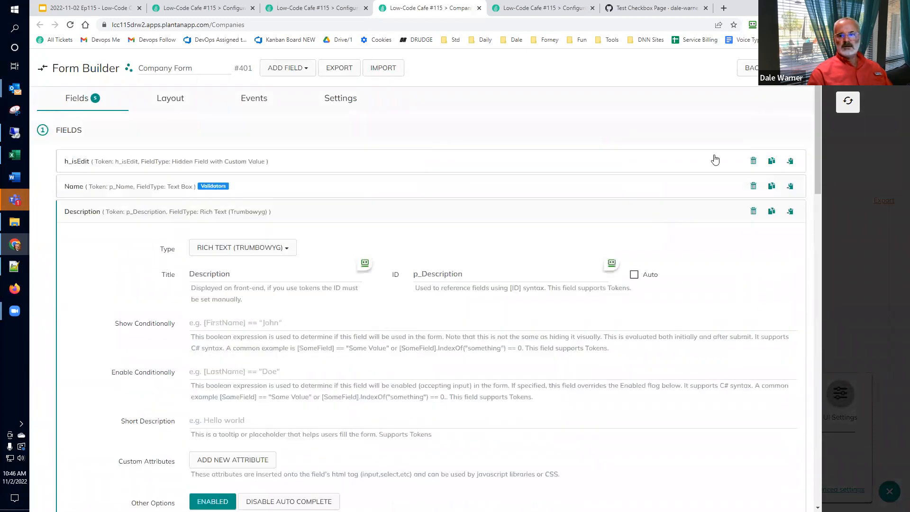
# Close the Form Builder and start a new company named 'ABC Pest Control'
pyautogui.click(843, 105)
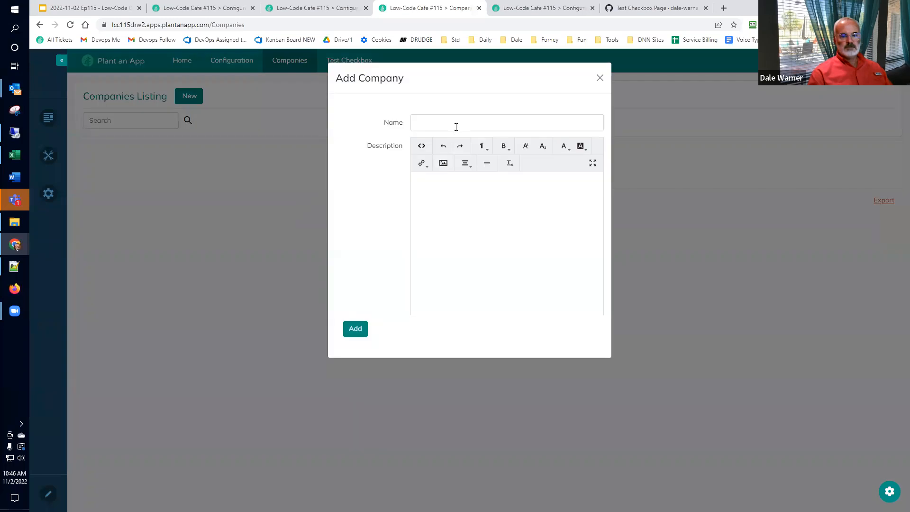
pyautogui.click(455, 123)
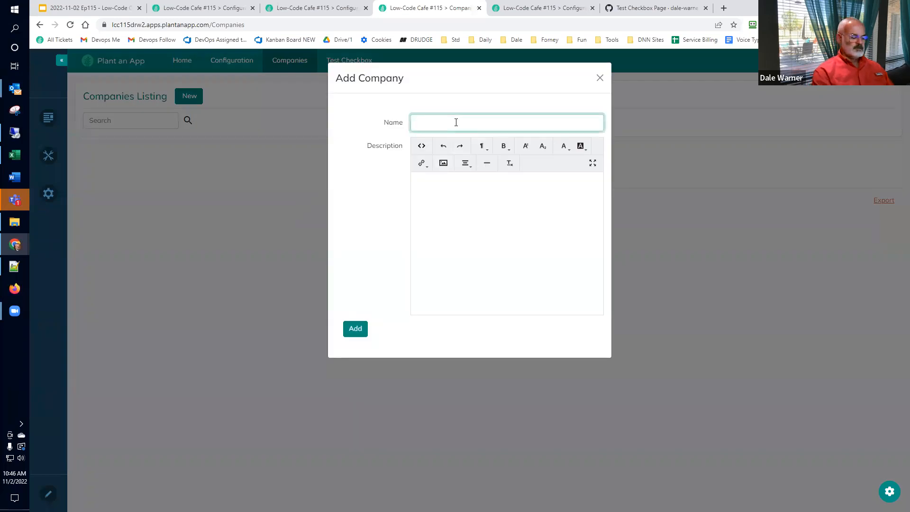
pyautogui.write('ABC Pest Control')
# Enter the description 'We do it all!' with 'all!' in bold, then add the company
pyautogui.press('Tab')
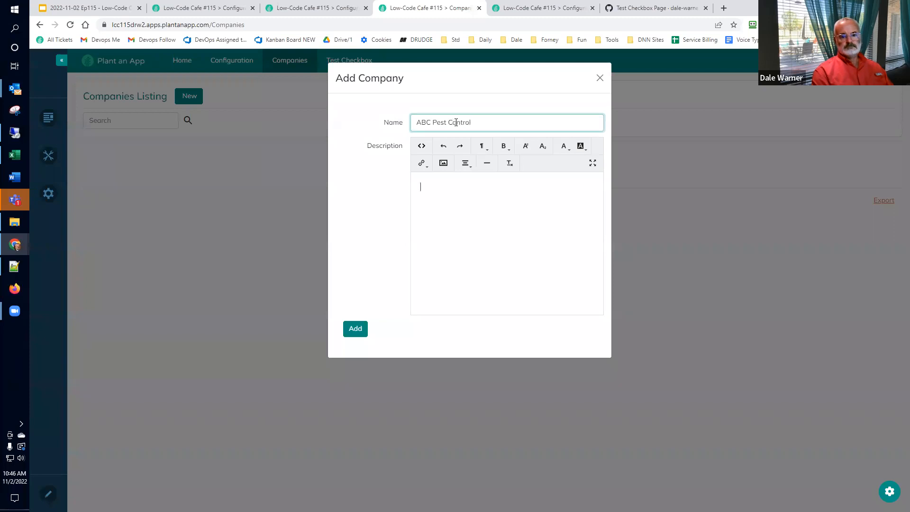
pyautogui.write('We do it all')
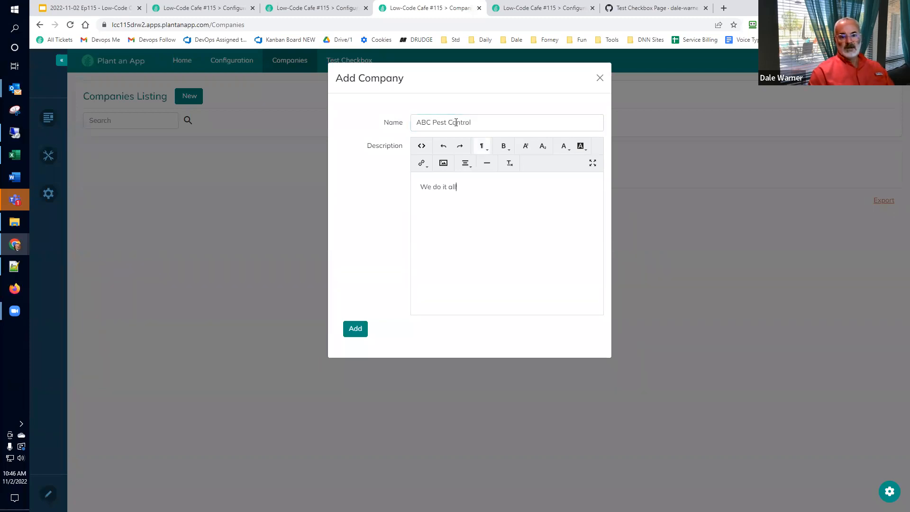
pyautogui.hotkey('ctrl', 'shift', 'Left')
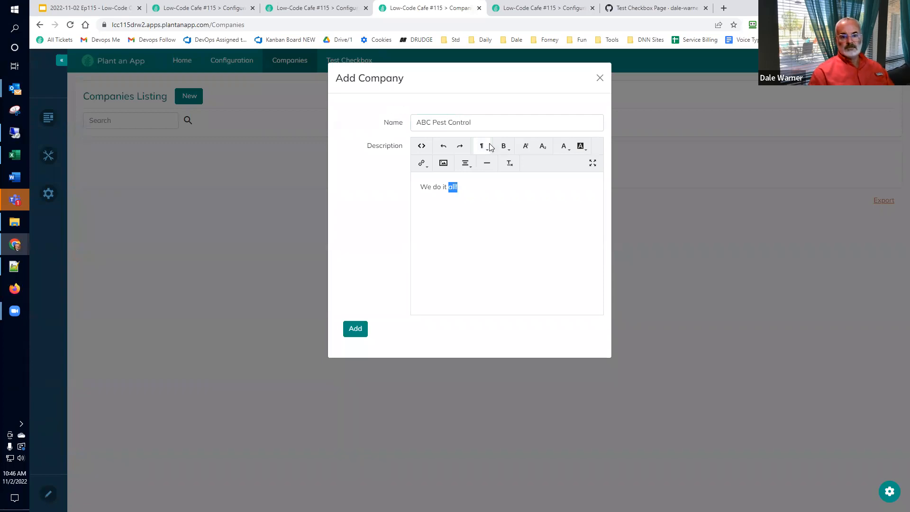
pyautogui.click(504, 146)
pyautogui.click(517, 164)
pyautogui.click(479, 225)
pyautogui.click(356, 329)
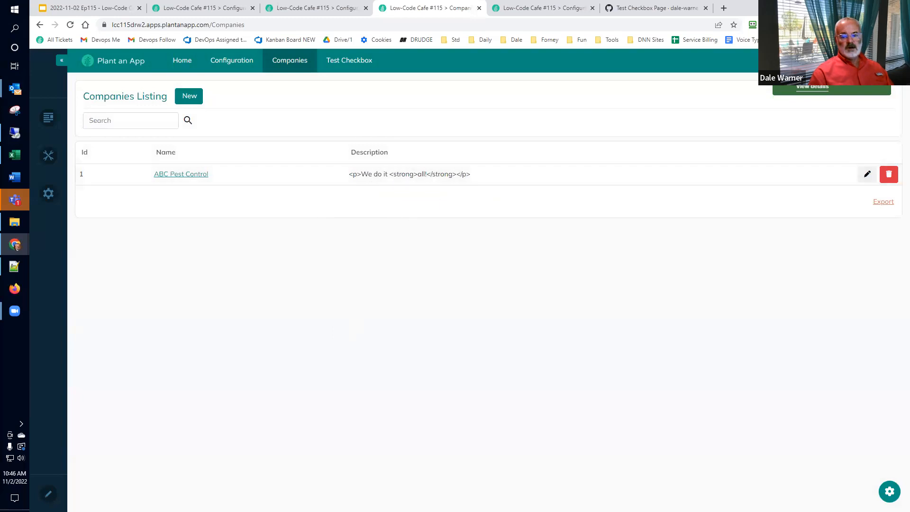
# Open the Companies Listing configuration and close it unchanged
pyautogui.click(894, 496)
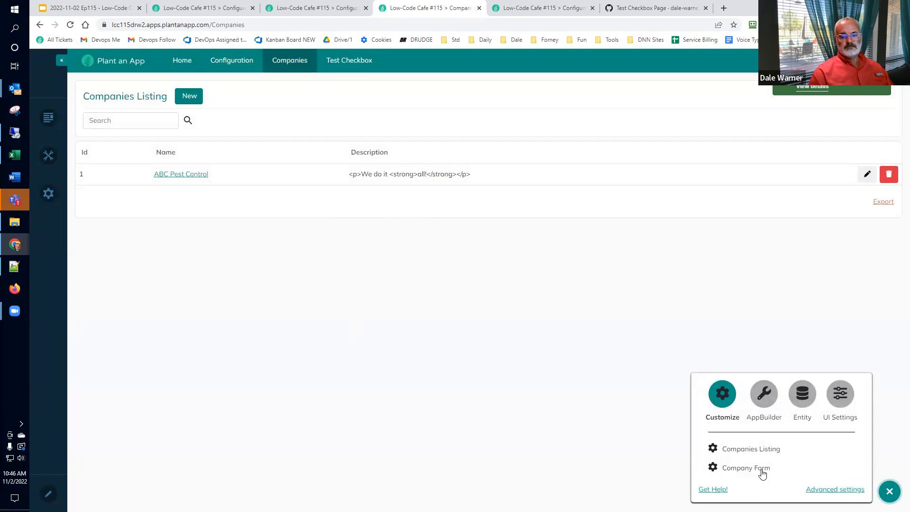
pyautogui.click(760, 451)
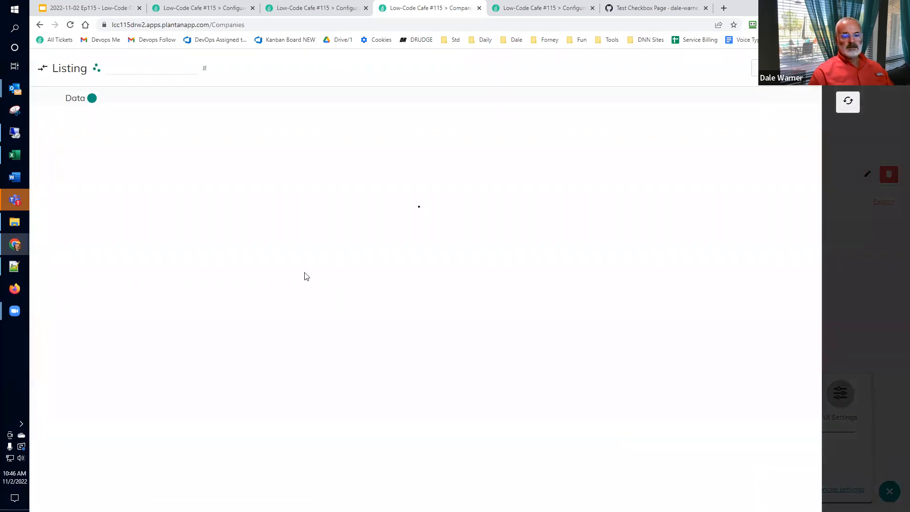
pyautogui.click(885, 372)
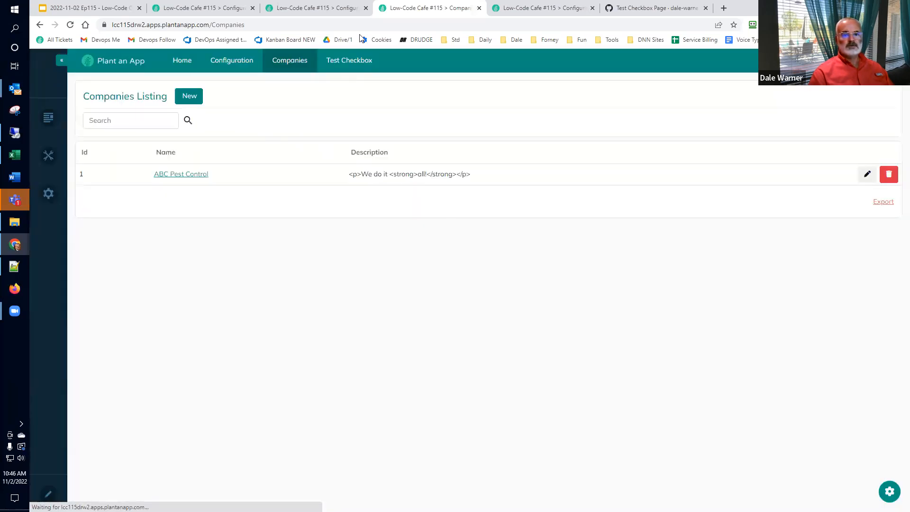
# Mark Company's Description property filterable, override manual page changes, and return to the Companies listing
pyautogui.click(316, 8)
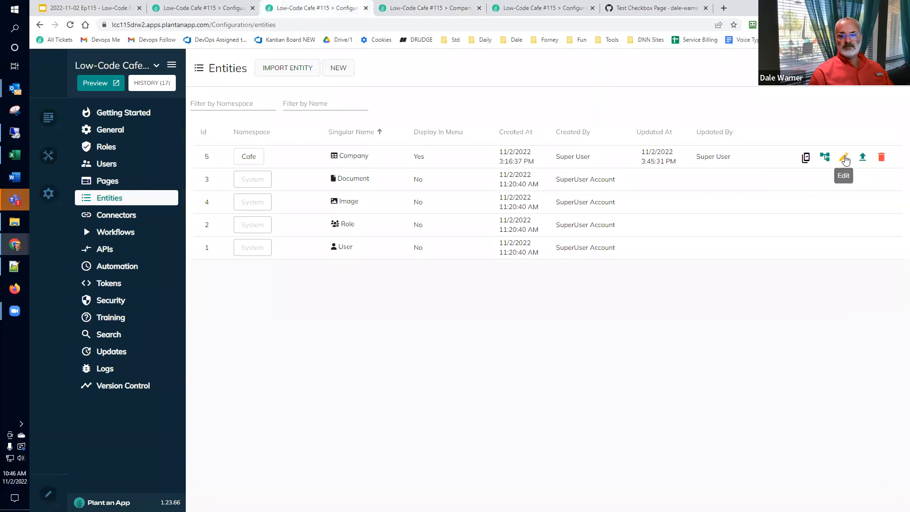
pyautogui.click(844, 158)
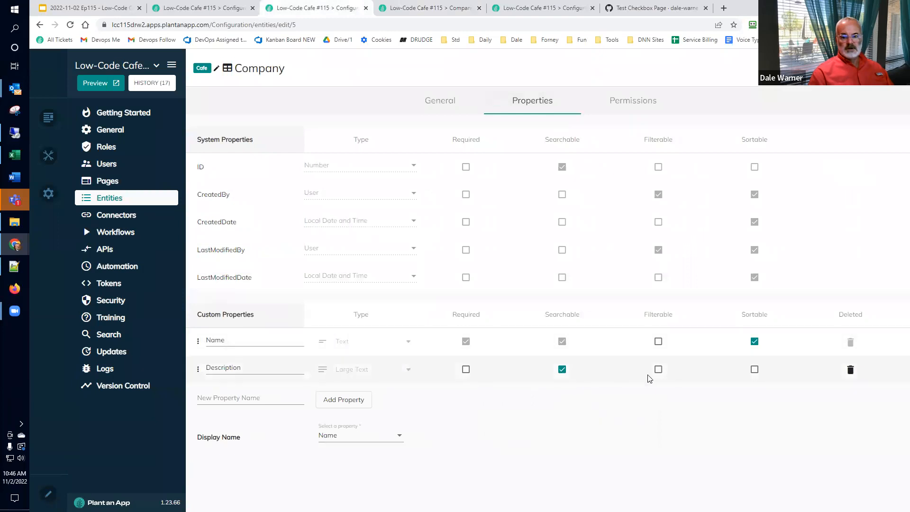
pyautogui.click(658, 370)
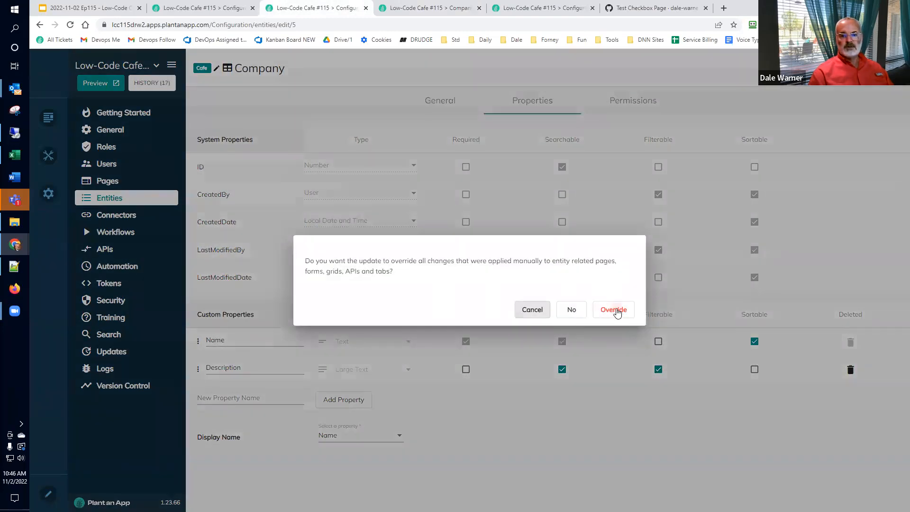
pyautogui.click(614, 310)
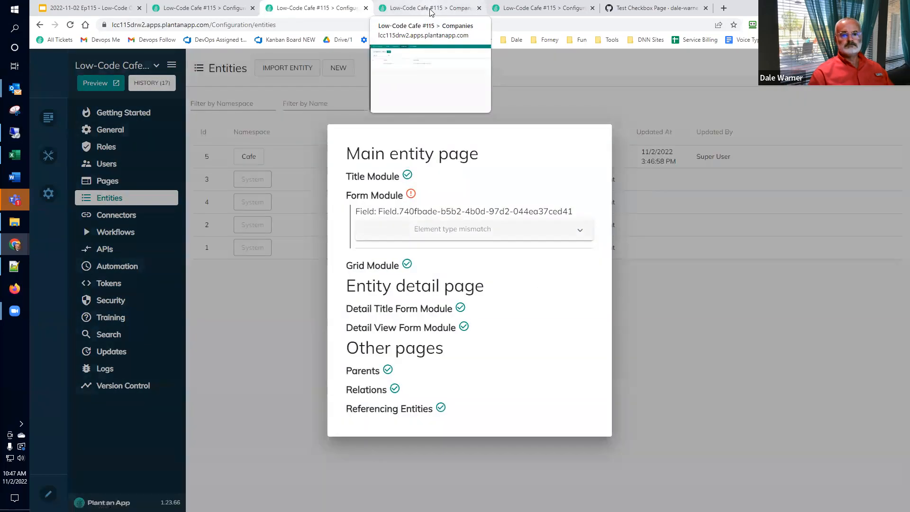
pyautogui.click(429, 9)
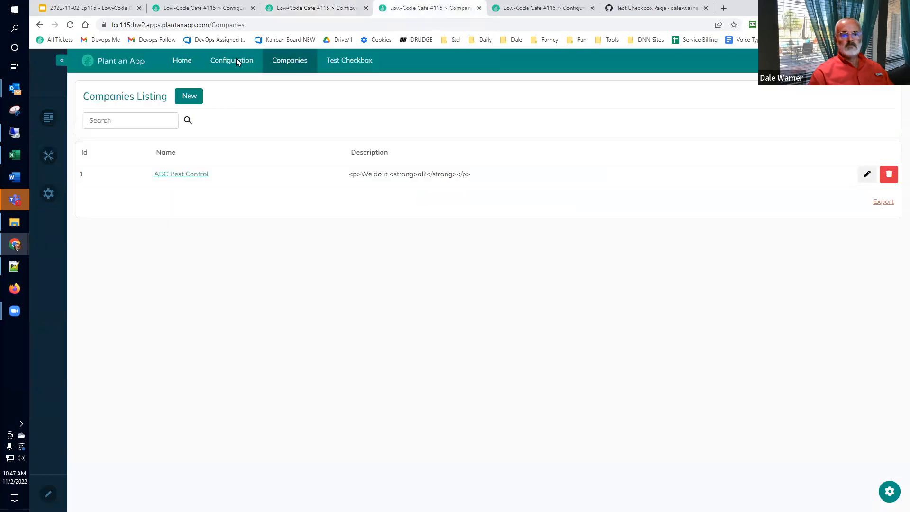
# Reload the Companies listing and tick, then untick, 'We do it all!' in the Description filter
pyautogui.click(71, 25)
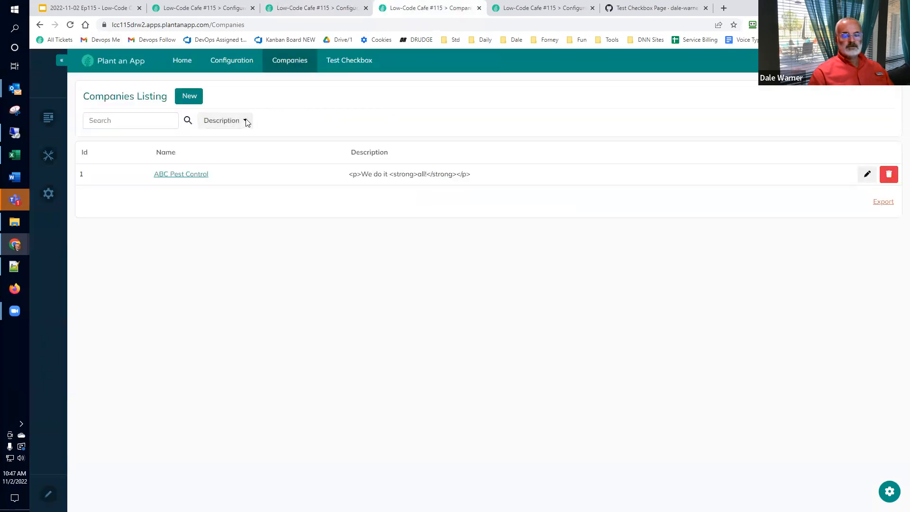
pyautogui.click(247, 122)
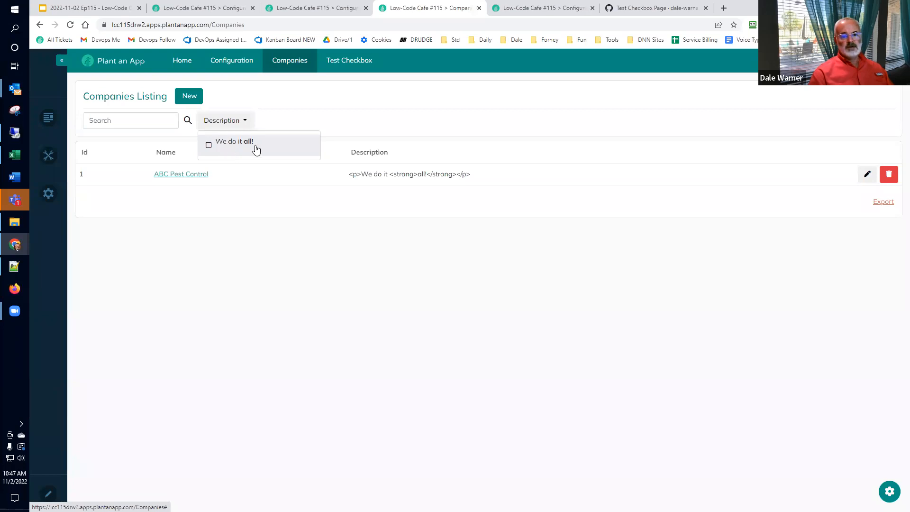
pyautogui.click(208, 145)
pyautogui.click(208, 147)
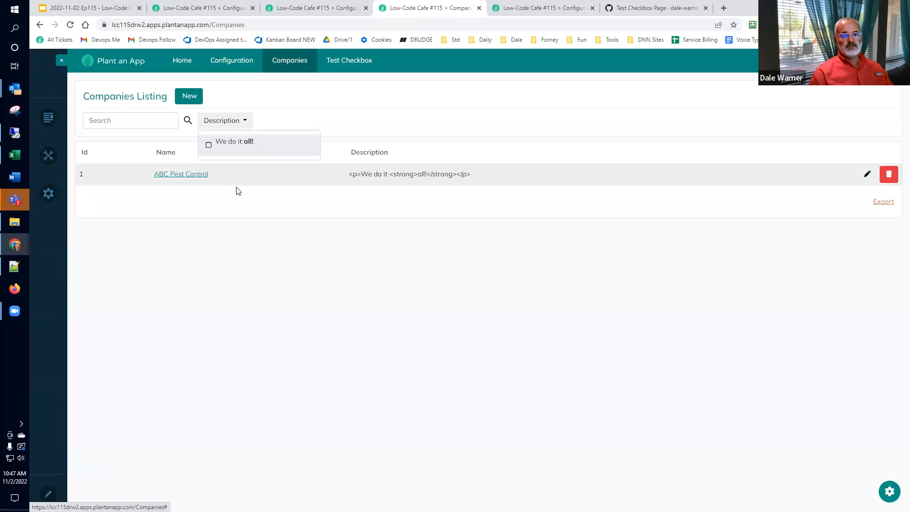
pyautogui.click(191, 126)
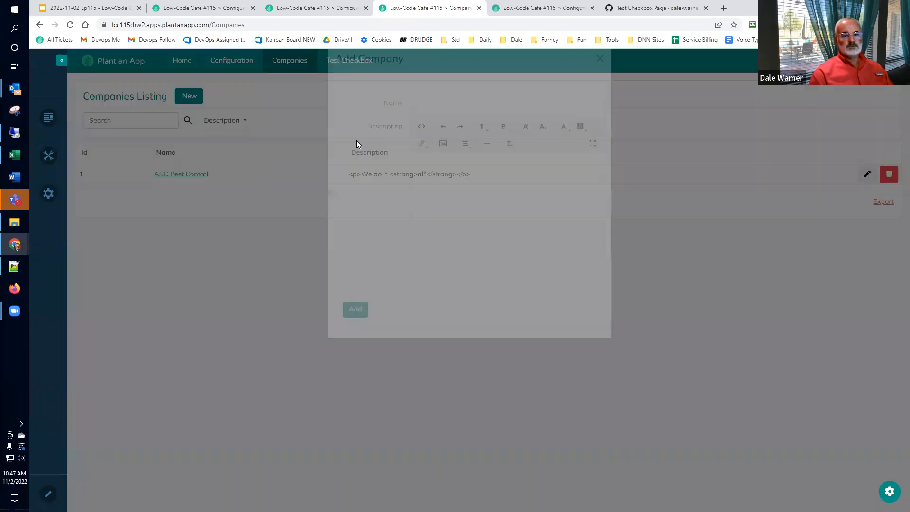
# Save a new company 'DDD Pest control' described 'We do some of it.', with 'some' underlined
pyautogui.click(456, 126)
pyautogui.write('DDD Pest control')
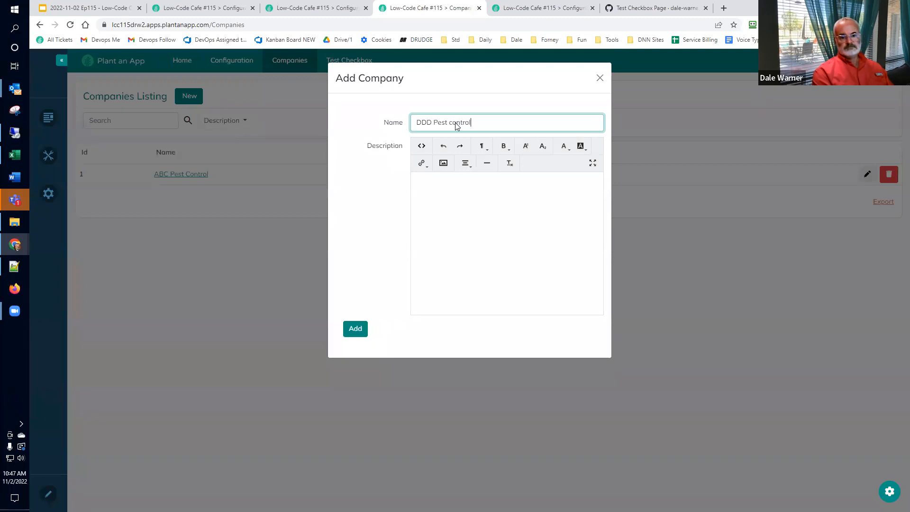
pyautogui.press('Tab')
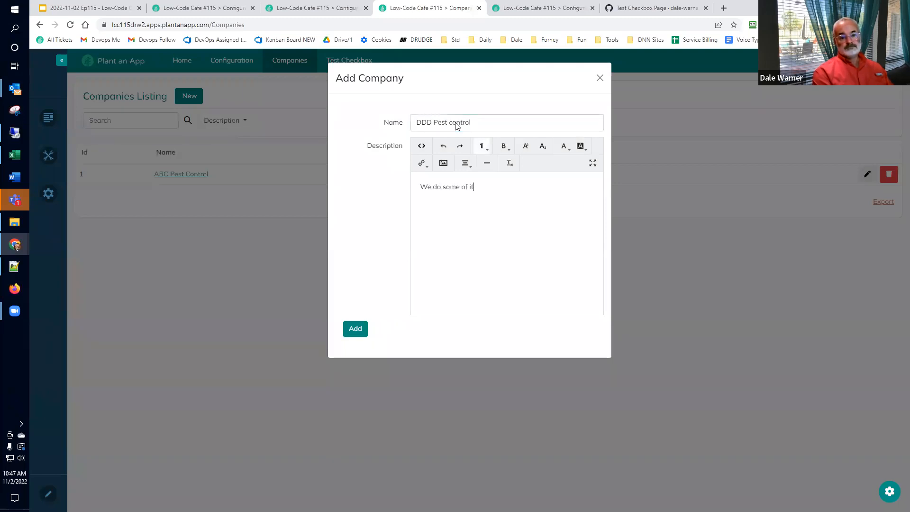
pyautogui.hotkey('ctrl', 'Left')
pyautogui.hotkey('ctrl', 'Left')
pyautogui.hotkey('ctrl', 'Left')
pyautogui.hotkey('ctrl', 'Left')
pyautogui.hotkey('ctrl', 'Left')
pyautogui.hotkey('ctrl', 'Right')
pyautogui.hotkey('ctrl', 'shift', 'Right')
pyautogui.hotkey('ctrl', 'u')
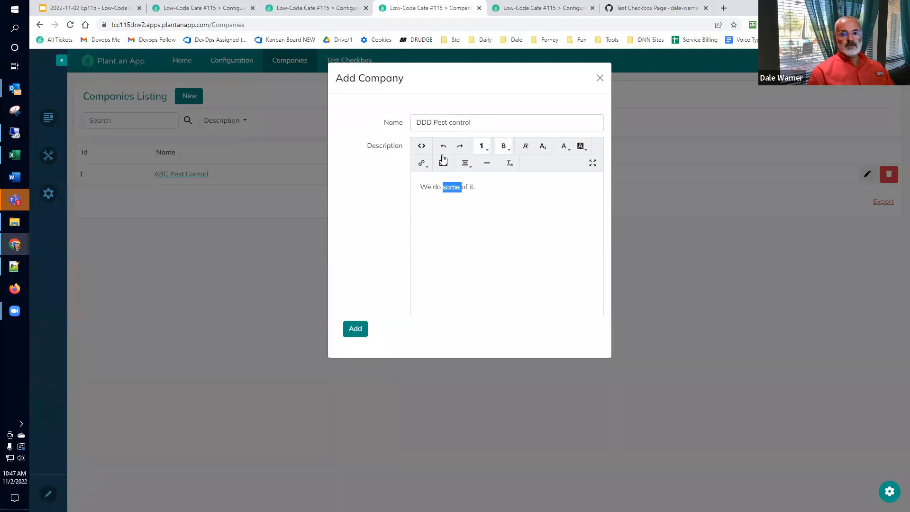
pyautogui.click(356, 329)
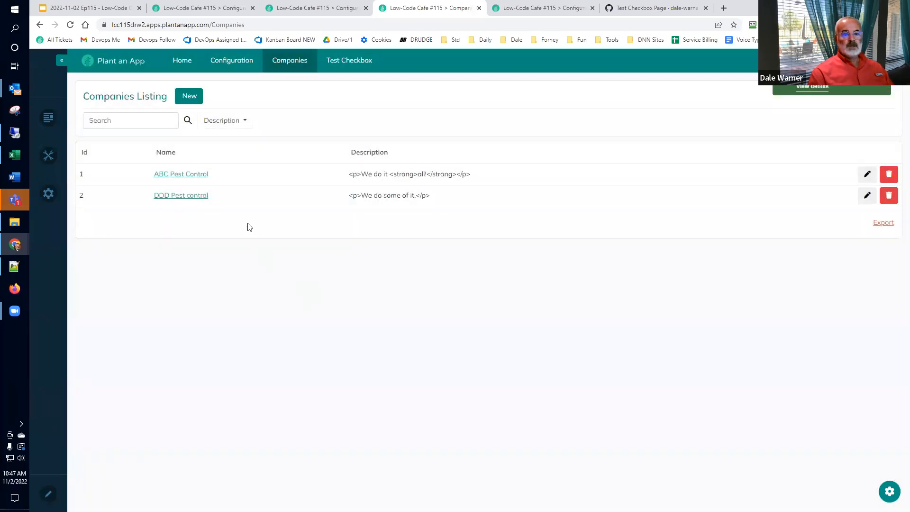
# Check the Description filter and DDD Pest control's edit dialog, then open the listing configuration
pyautogui.click(243, 121)
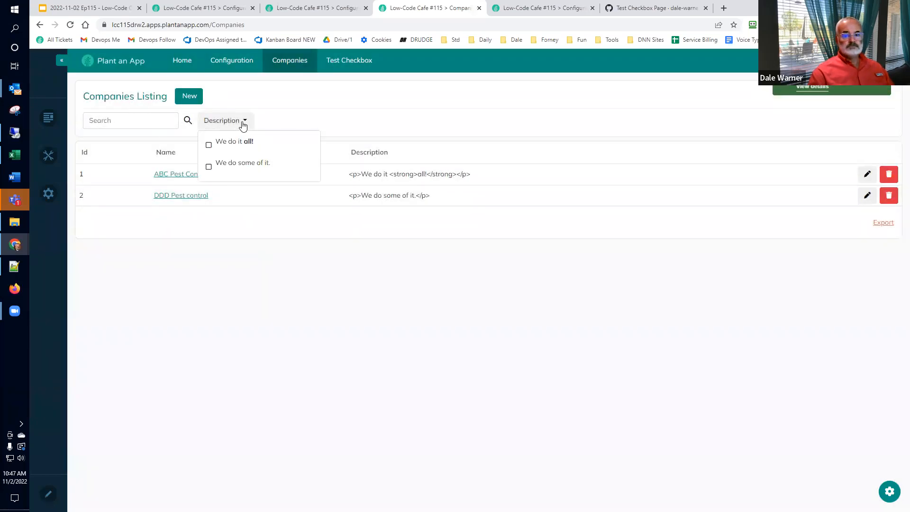
pyautogui.click(243, 122)
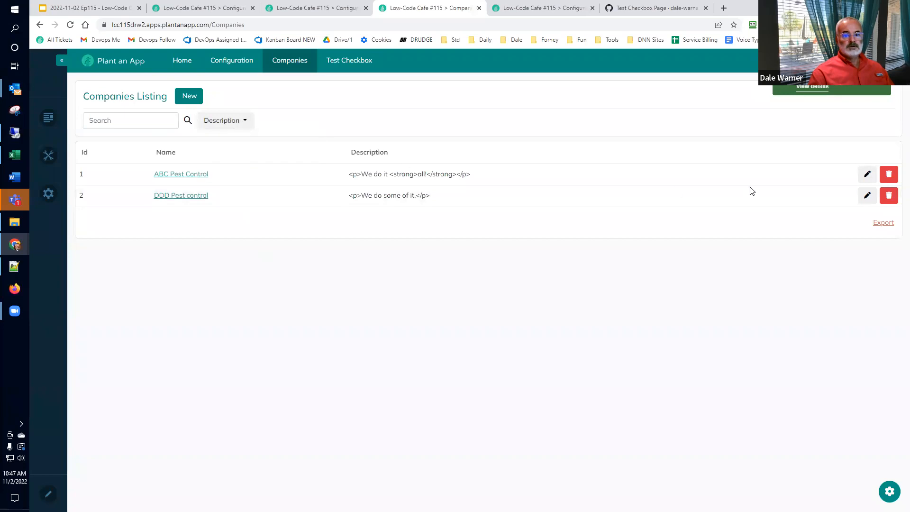
pyautogui.click(875, 196)
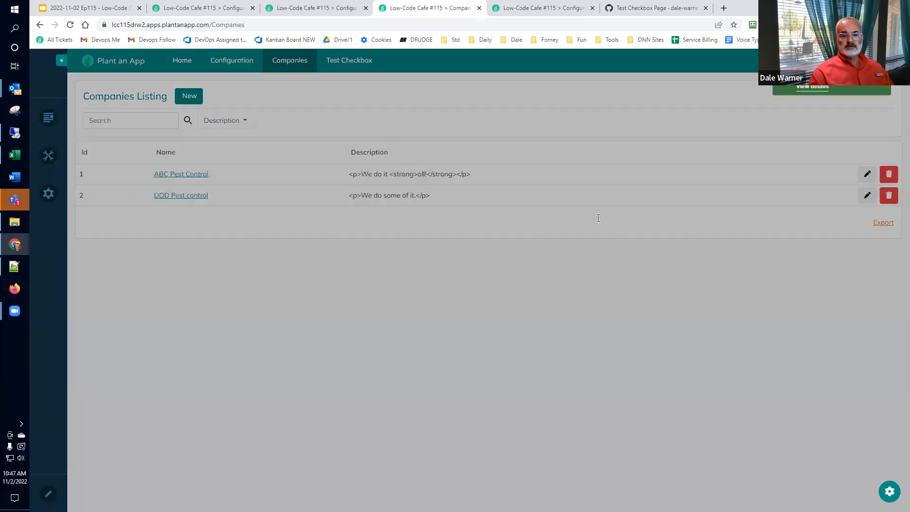
pyautogui.click(599, 79)
pyautogui.click(868, 197)
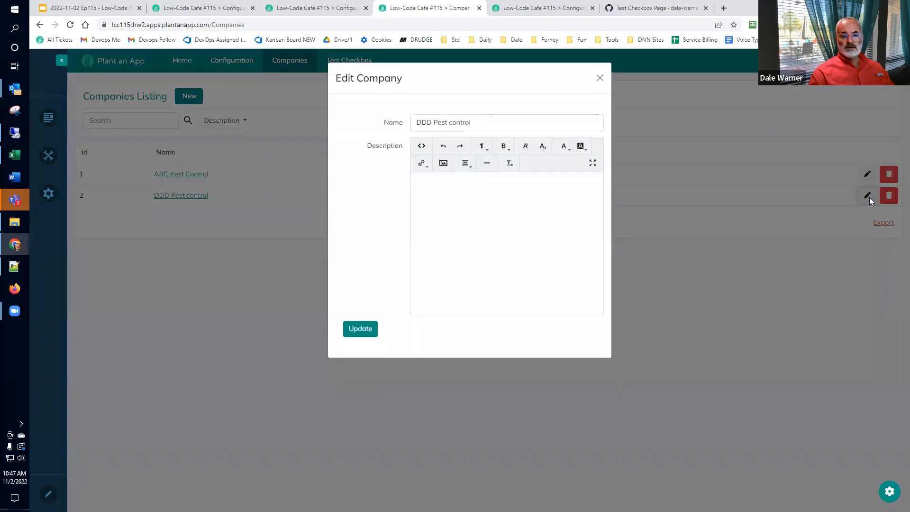
pyautogui.click(536, 194)
pyautogui.click(600, 78)
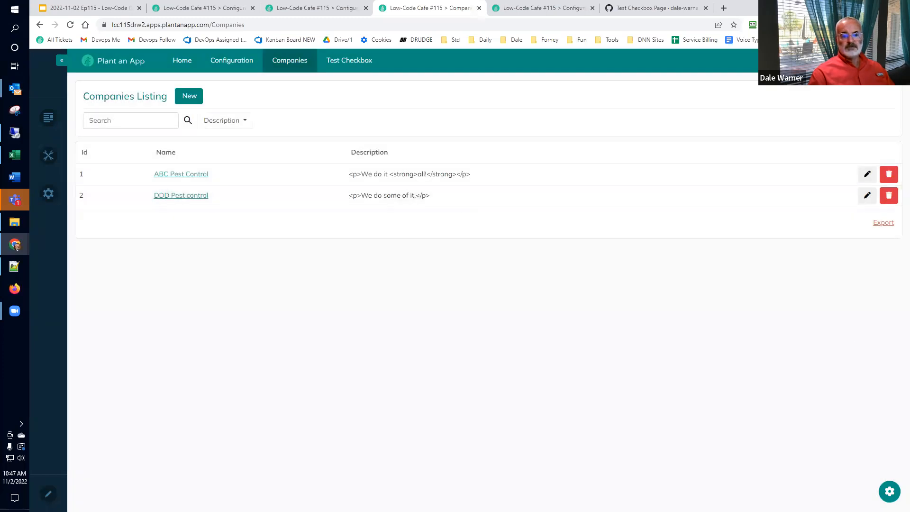
pyautogui.click(891, 493)
pyautogui.click(754, 450)
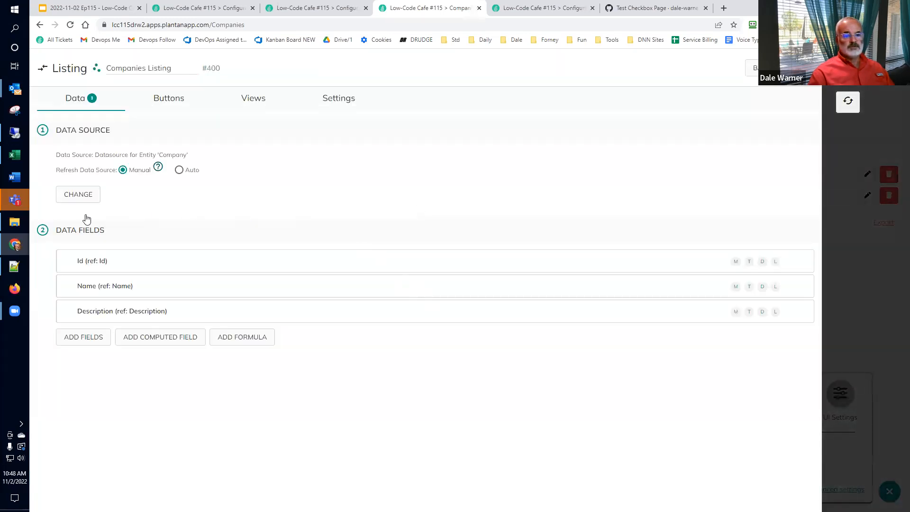
# Enable Allow Html on the Description column and refresh the Companies listing
pyautogui.click(107, 311)
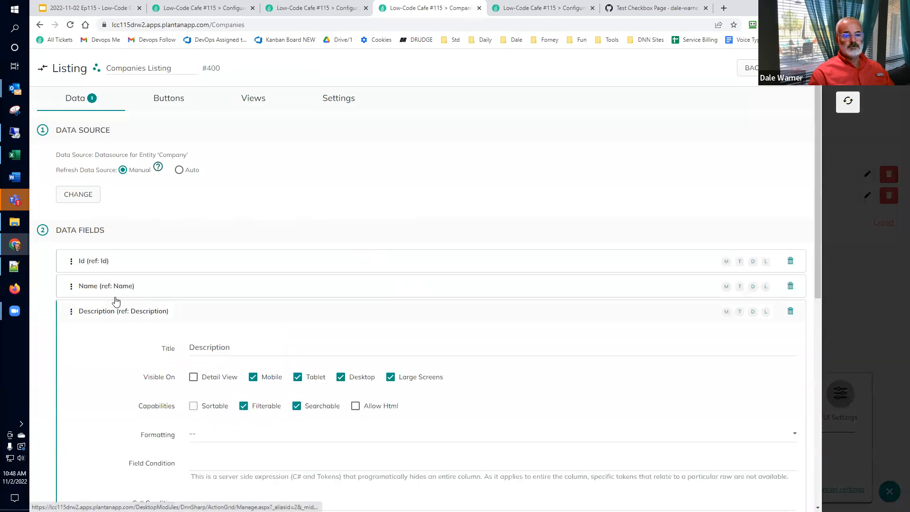
pyautogui.scroll(-2, 214, 303)
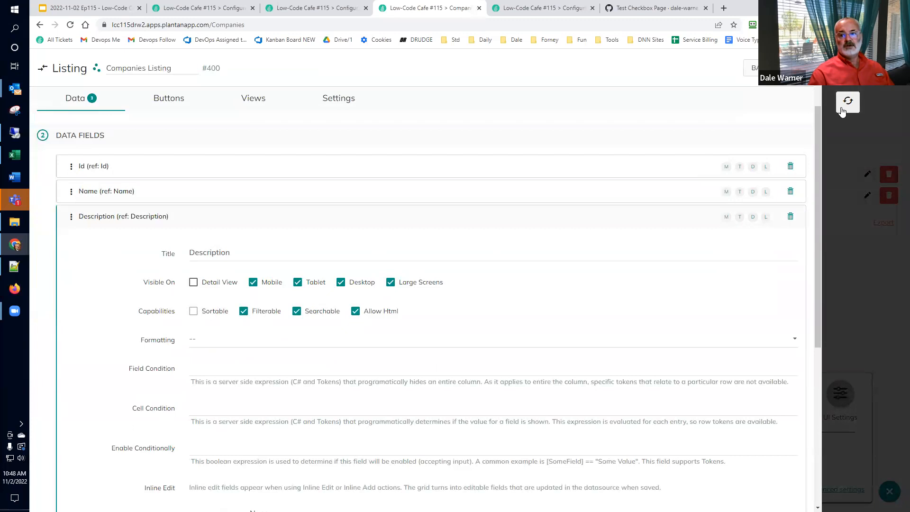
pyautogui.click(847, 102)
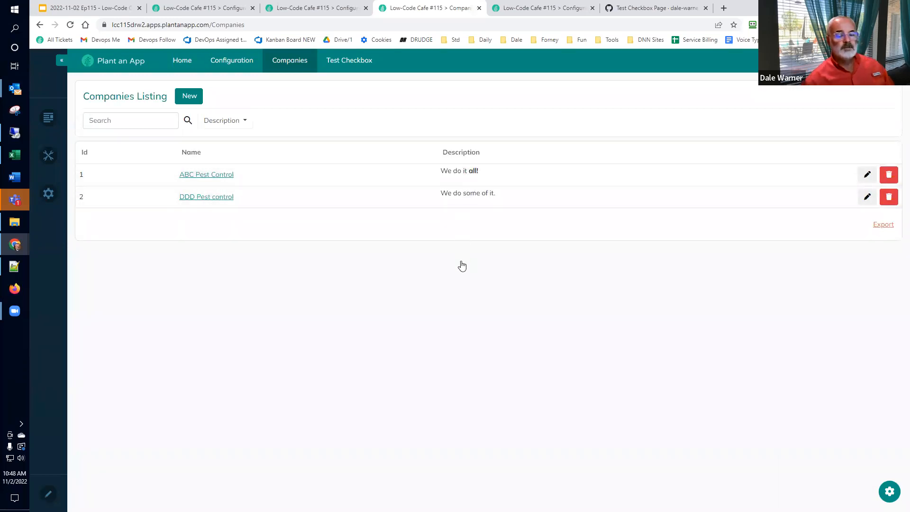
# Glance at the Description filter options, then close the Companies tab
pyautogui.click(242, 121)
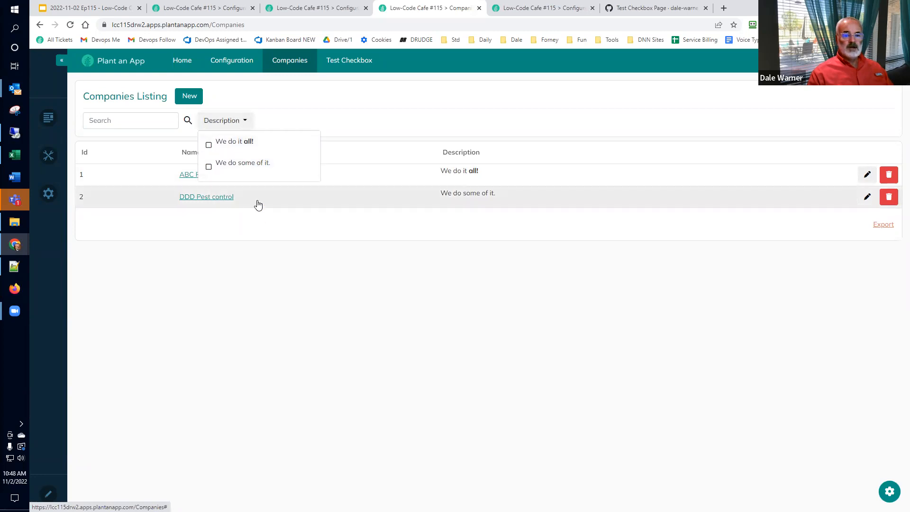
pyautogui.click(253, 287)
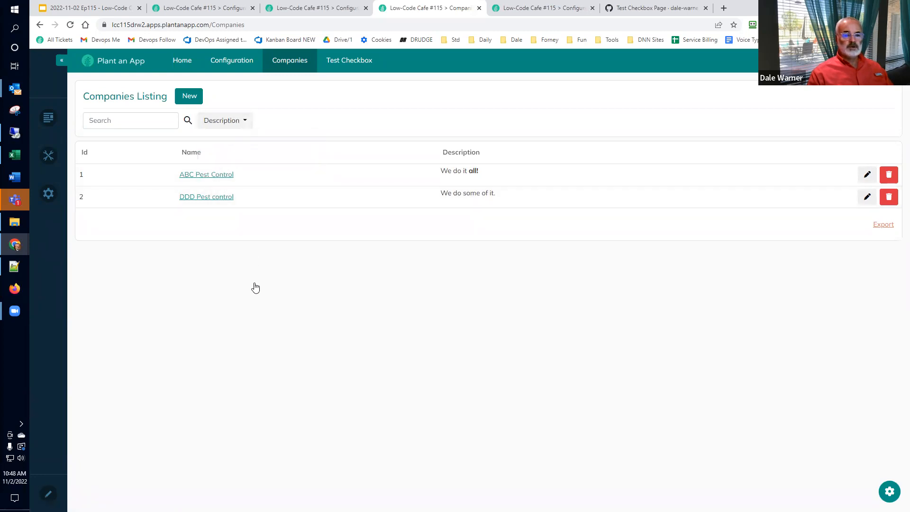
pyautogui.click(479, 8)
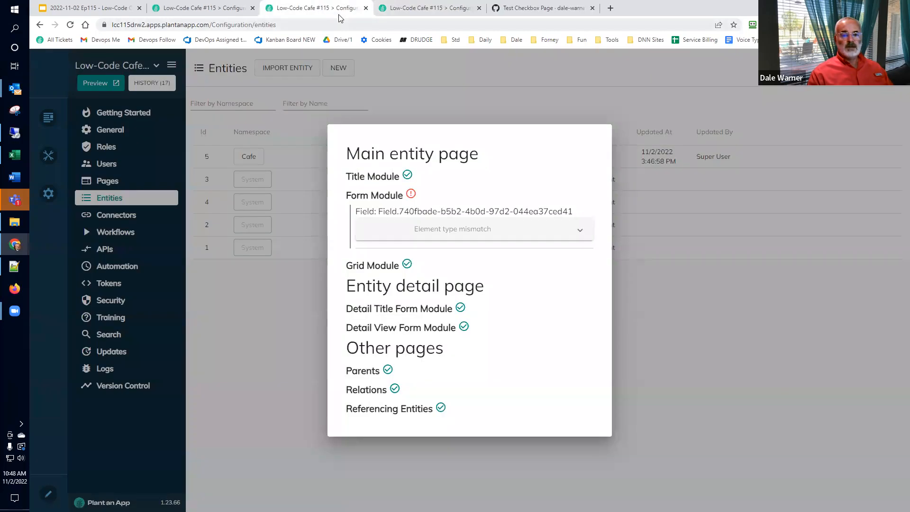
# Dismiss the entity validation results and close the automation job tab
pyautogui.click(224, 349)
pyautogui.click(87, 8)
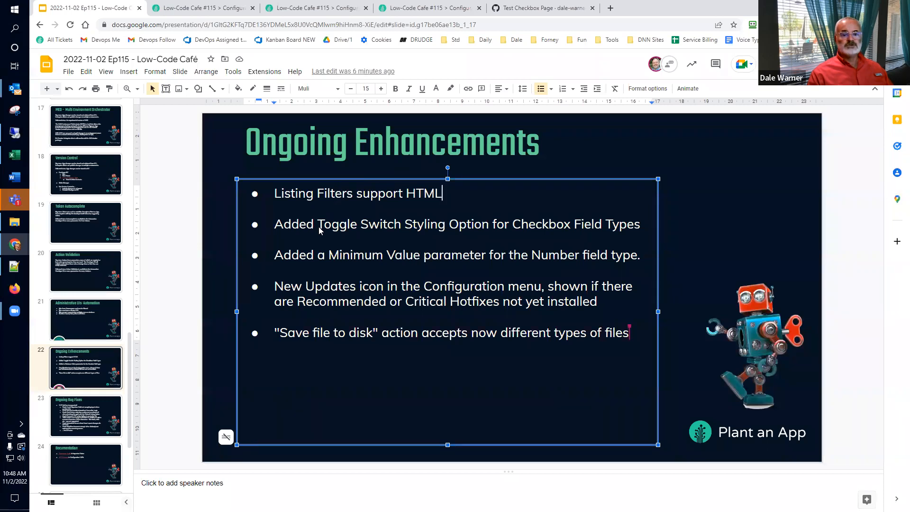
pyautogui.click(402, 8)
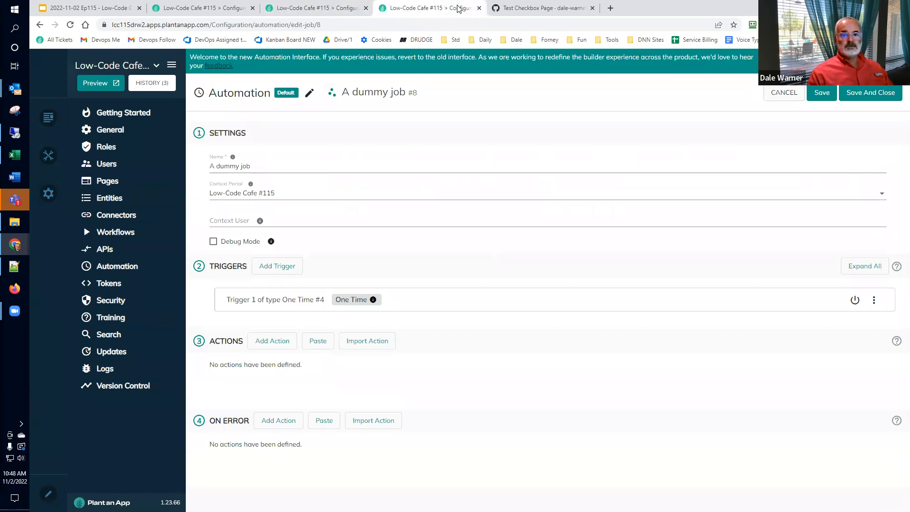
pyautogui.click(479, 8)
pyautogui.click(339, 12)
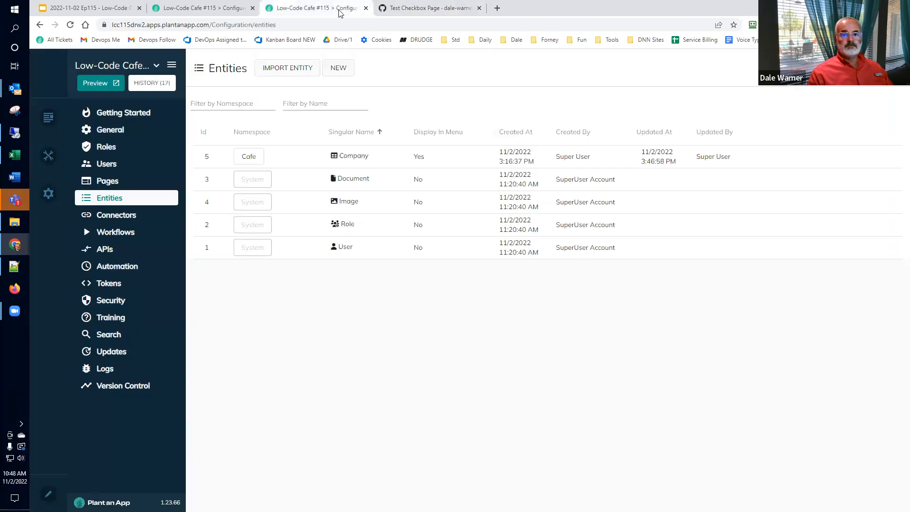
# Preview the app, go to the Test Checkbox page, and switch it to edit mode
pyautogui.click(101, 81)
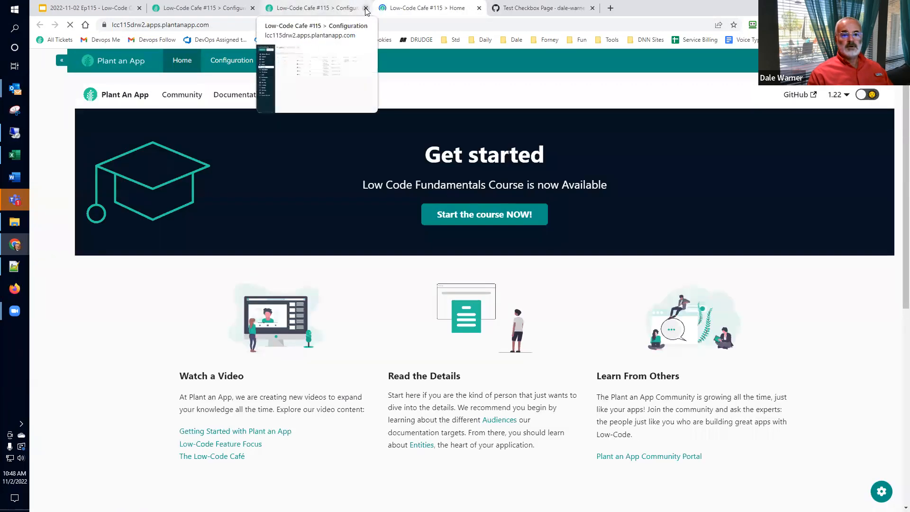
pyautogui.click(366, 8)
pyautogui.click(341, 60)
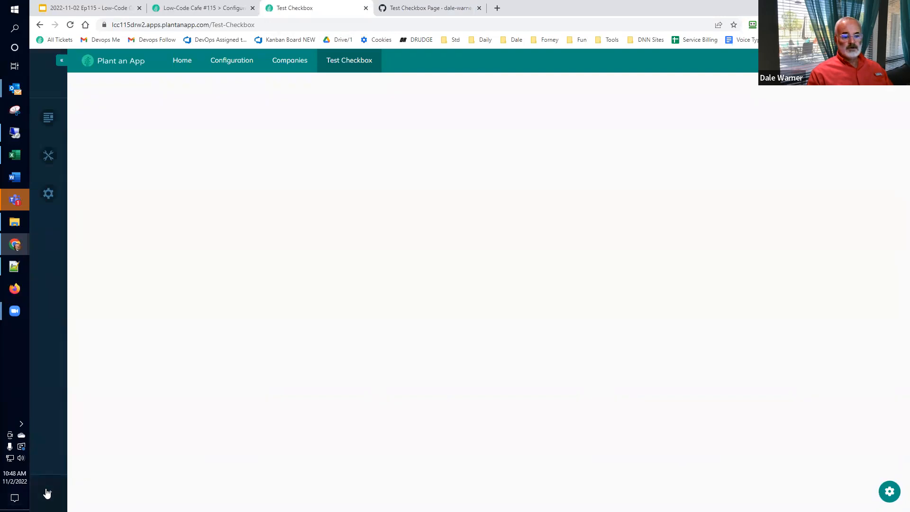
pyautogui.click(48, 494)
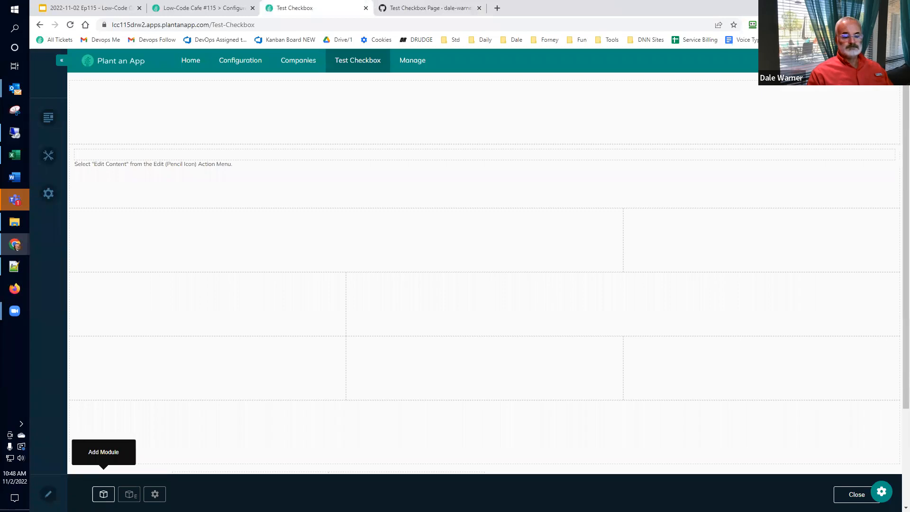
# Drop an avt.ActionForm module into the upper content pane and start a blank form
pyautogui.click(103, 494)
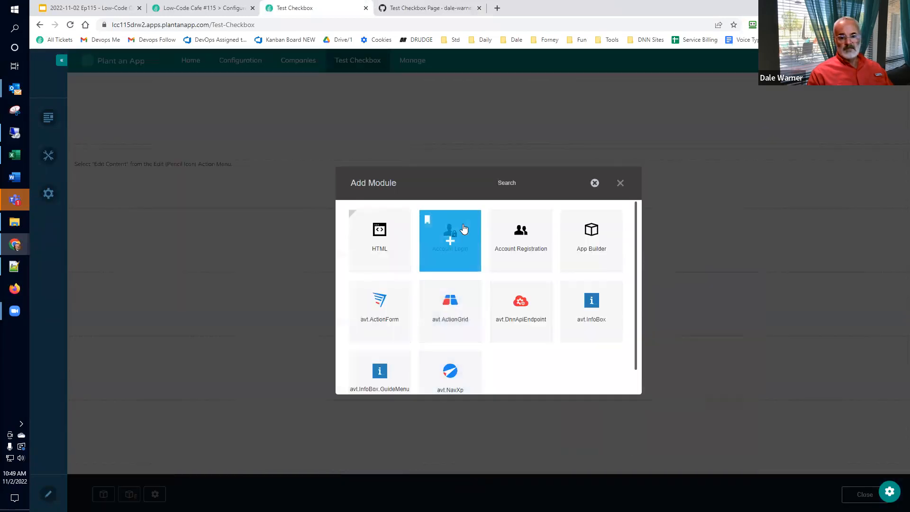
pyautogui.moveTo(373, 312); pyautogui.dragTo(472, 176)
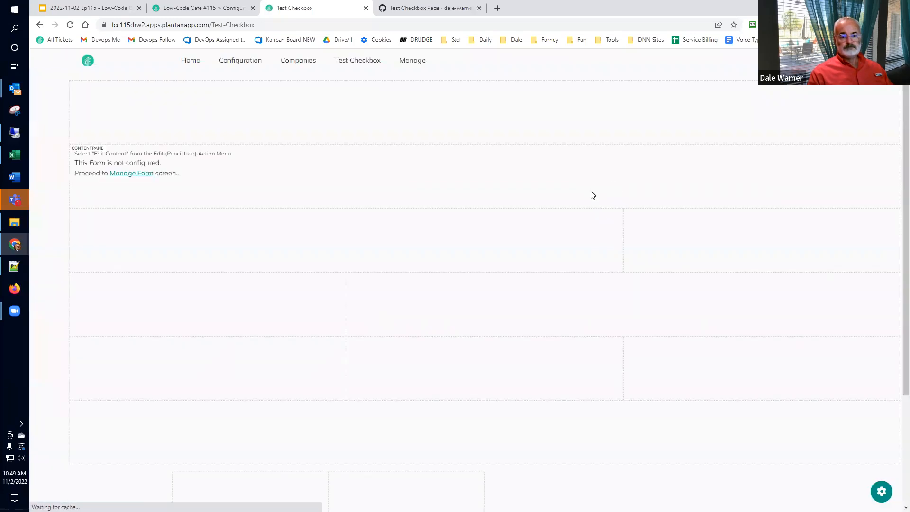
pyautogui.click(143, 195)
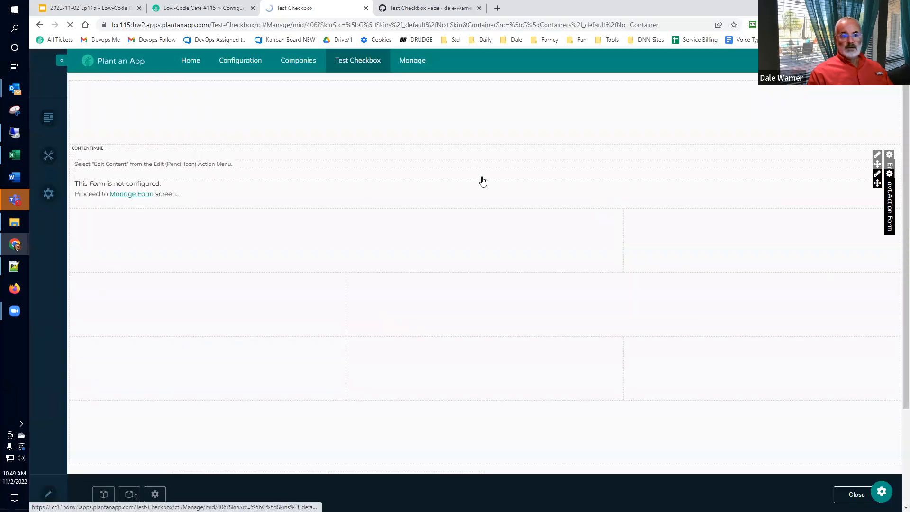
pyautogui.click(713, 137)
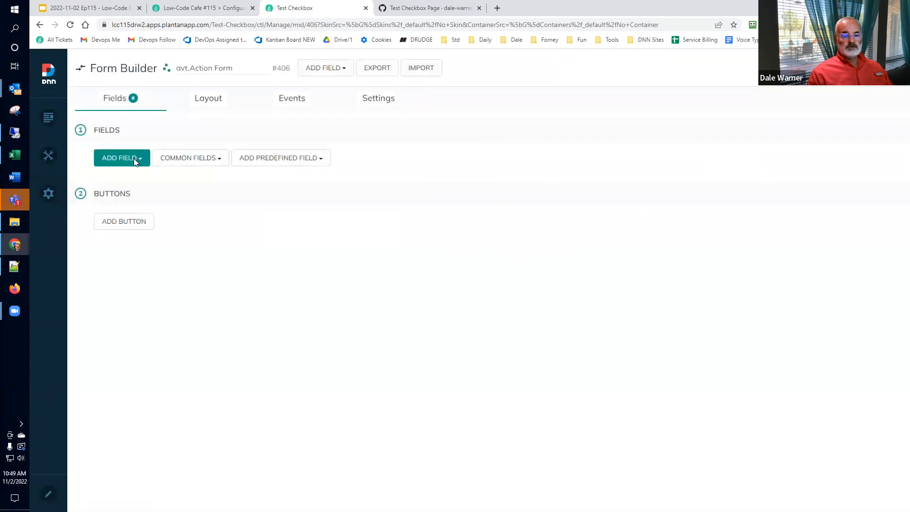
# Add a Checkbox field to the form and collapse its settings
pyautogui.click(314, 70)
pyautogui.write('check')
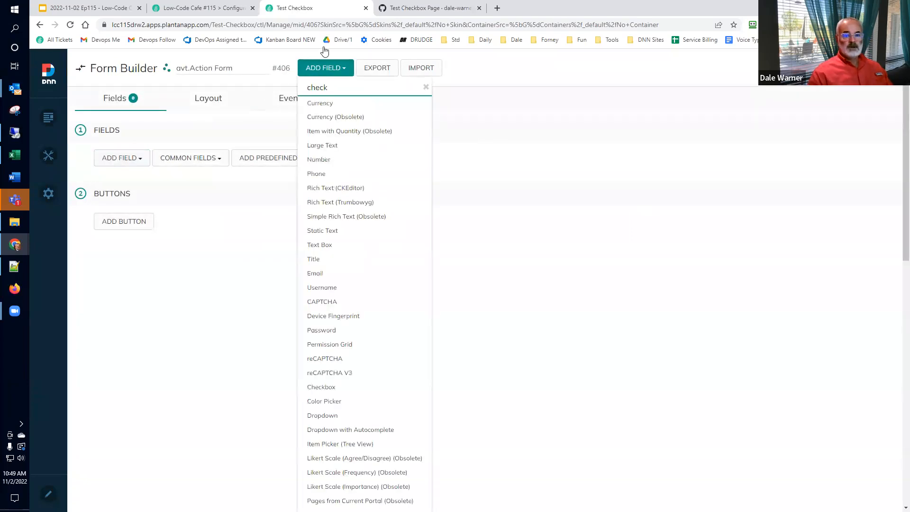
pyautogui.click(321, 103)
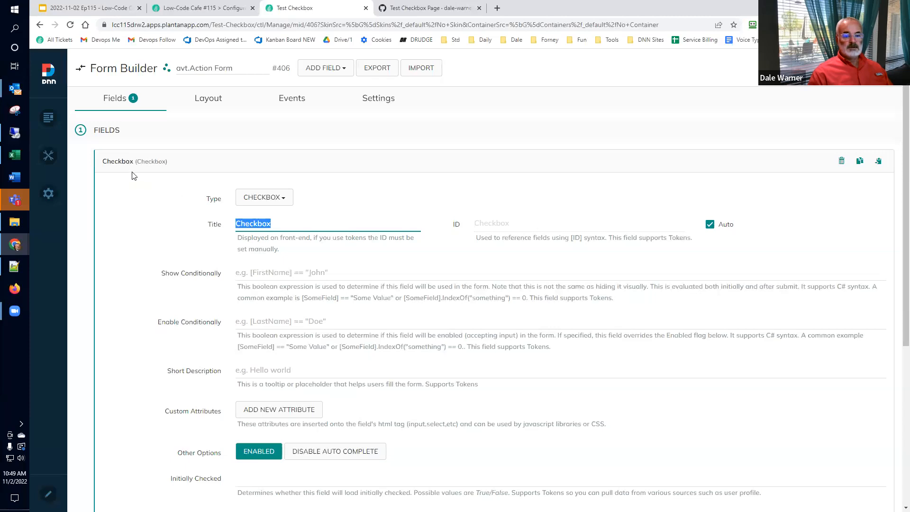
pyautogui.scroll(-3, 133, 184)
pyautogui.scroll(3, 130, 180)
pyautogui.click(124, 162)
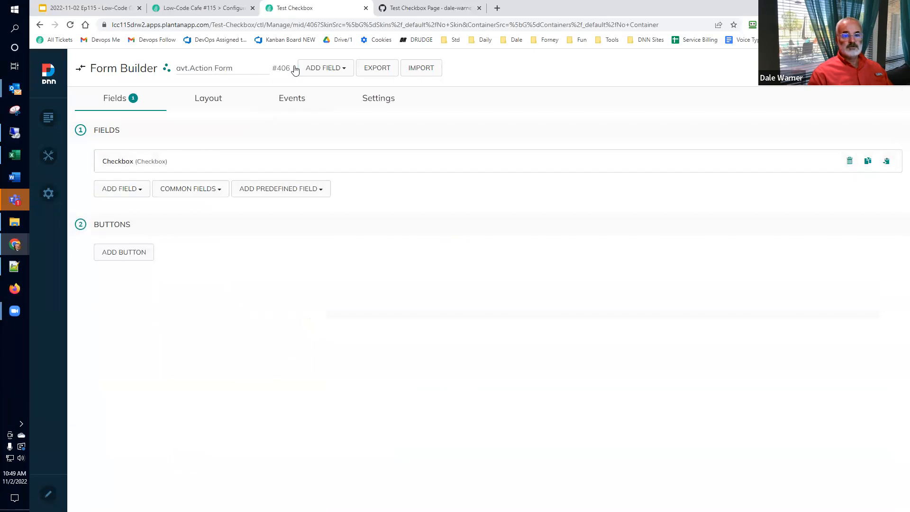
# Add a Checkbox List field and collapse its settings
pyautogui.click(314, 68)
pyautogui.write('check')
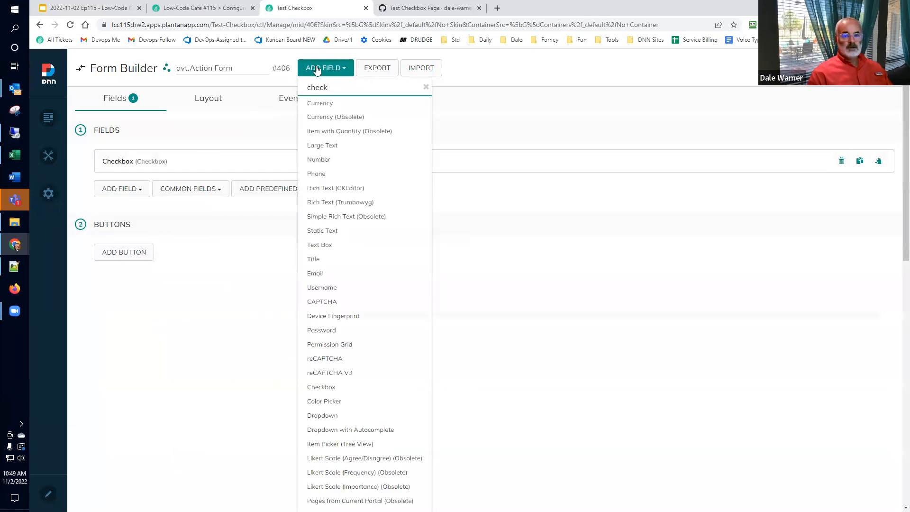
pyautogui.click(323, 117)
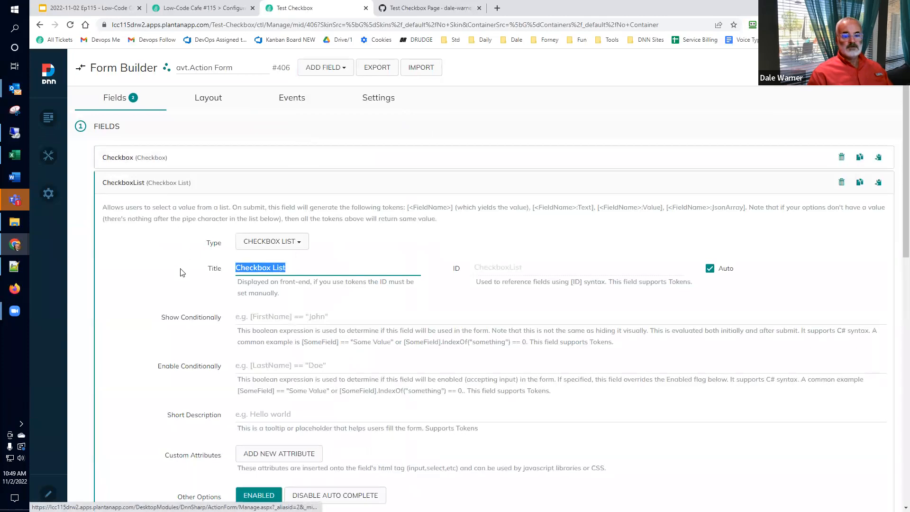
pyautogui.scroll(-7, 186, 271)
pyautogui.scroll(5, 186, 273)
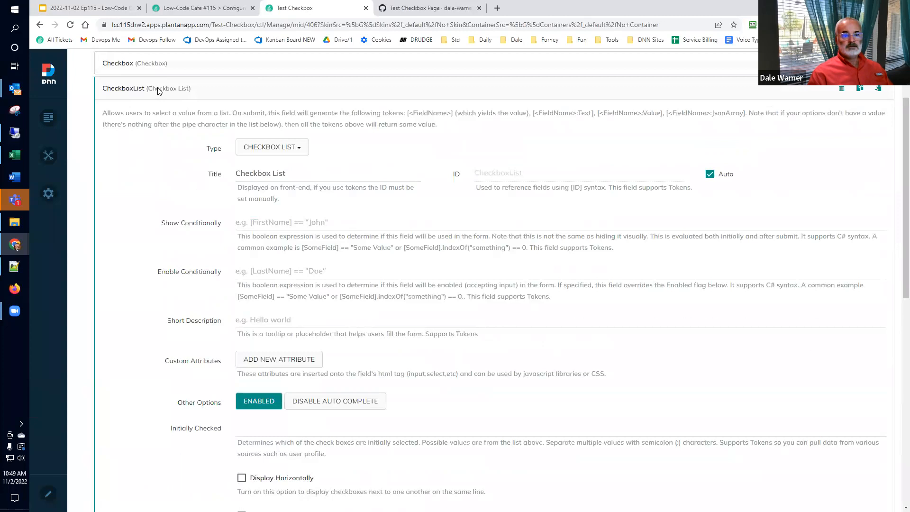
pyautogui.click(157, 90)
# Add a Dropdown with Checkboxes field with items 4, 5, 6 and return to the page
pyautogui.click(332, 75)
pyautogui.write('checkb')
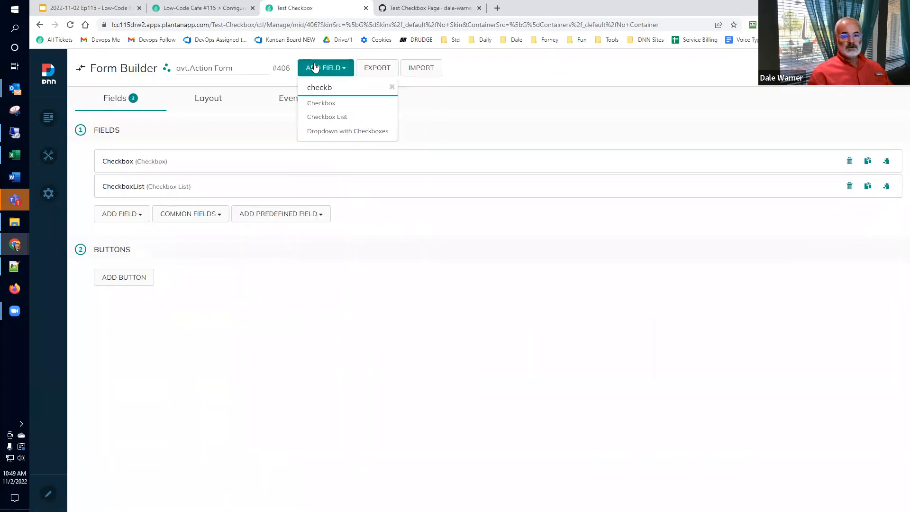
pyautogui.click(328, 132)
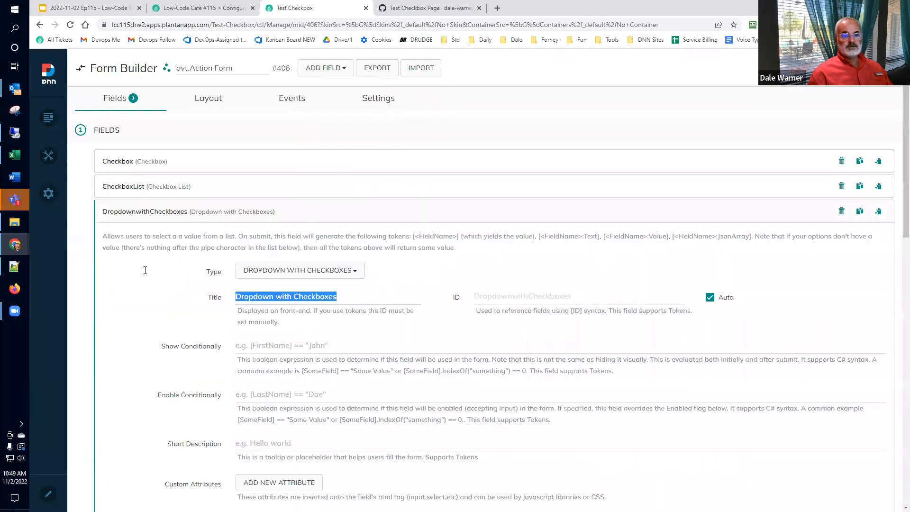
pyautogui.scroll(-7, 452, 389)
pyautogui.click(442, 381)
pyautogui.hotkey('ctrl', 'a')
pyautogui.write('4')
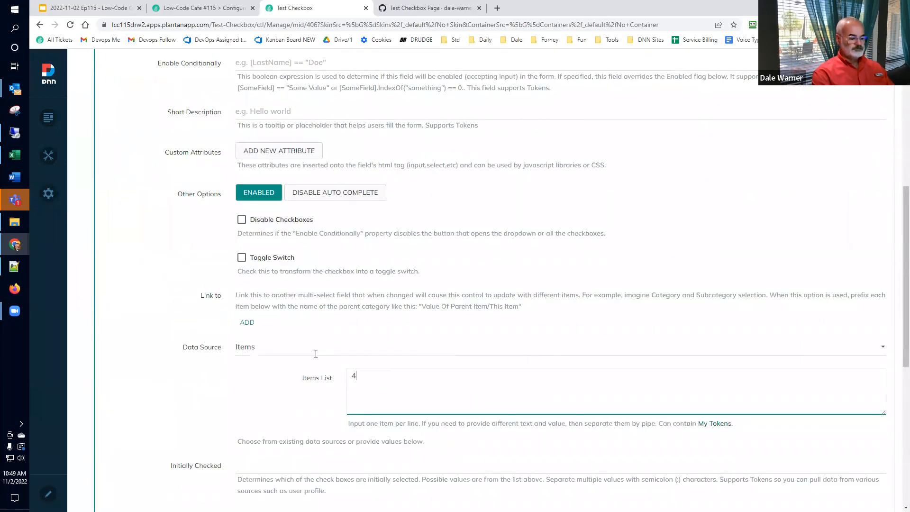
pyautogui.press('Return')
pyautogui.write('5')
pyautogui.press('Return')
pyautogui.write('6')
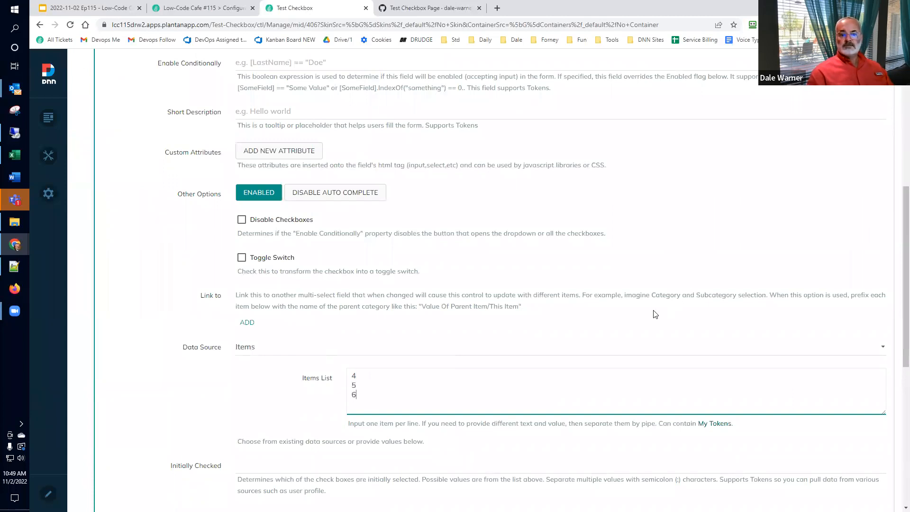
pyautogui.scroll(-3, 655, 314)
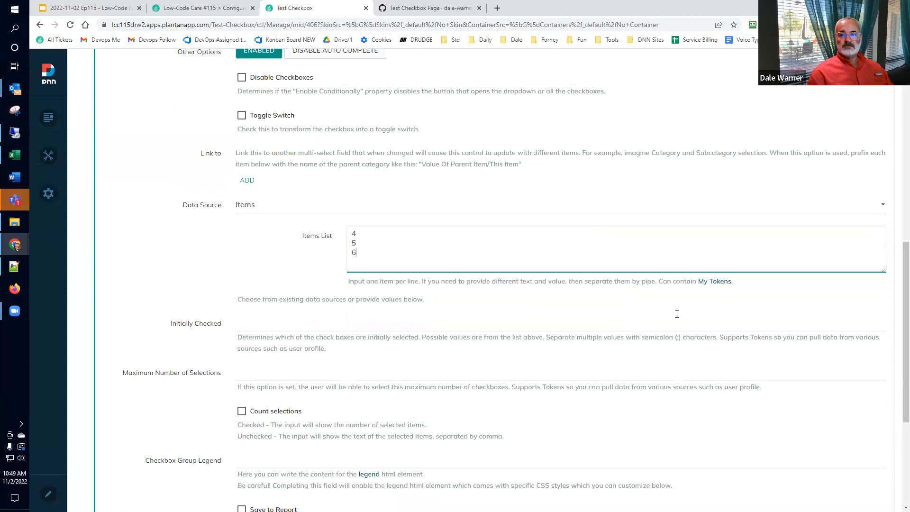
pyautogui.scroll(10, 677, 314)
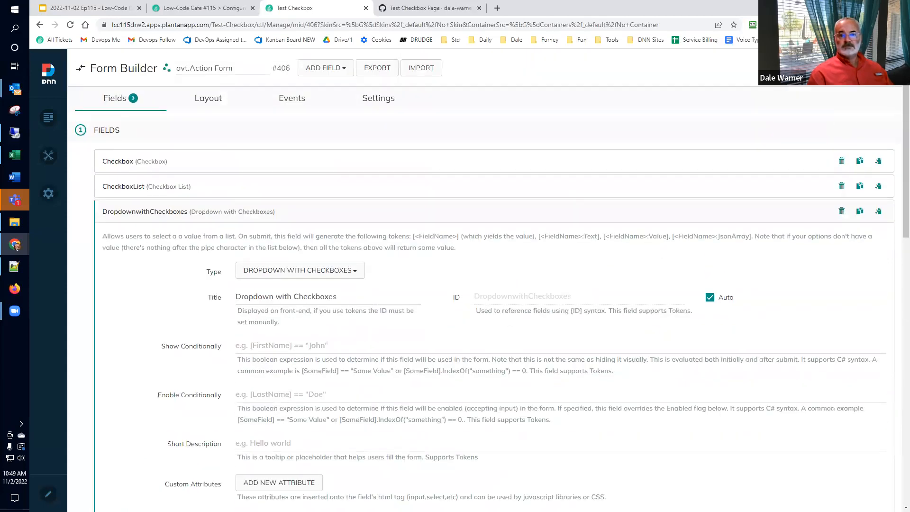
pyautogui.click(188, 212)
pyautogui.click(872, 68)
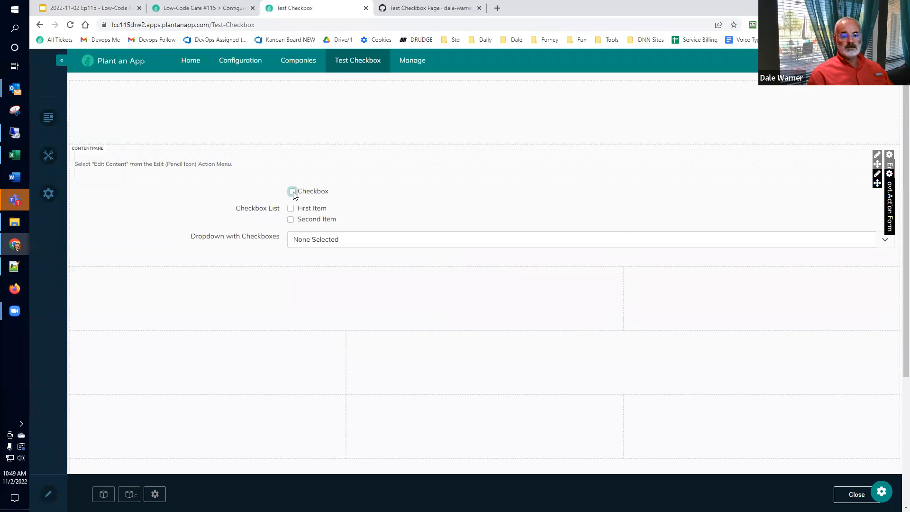
# Try the form by checking the list items and choosing 5 in the checkbox dropdown
pyautogui.press('Tab')
pyautogui.click(303, 239)
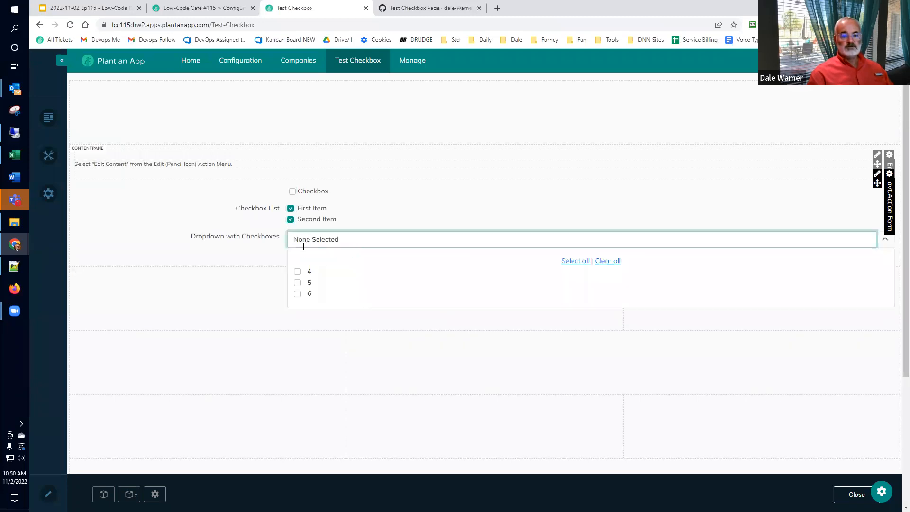
pyautogui.click(297, 283)
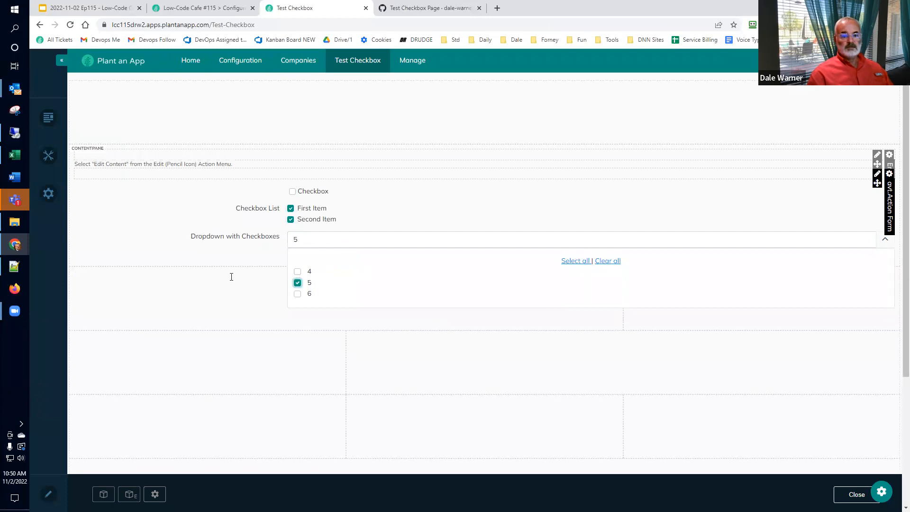
pyautogui.click(218, 261)
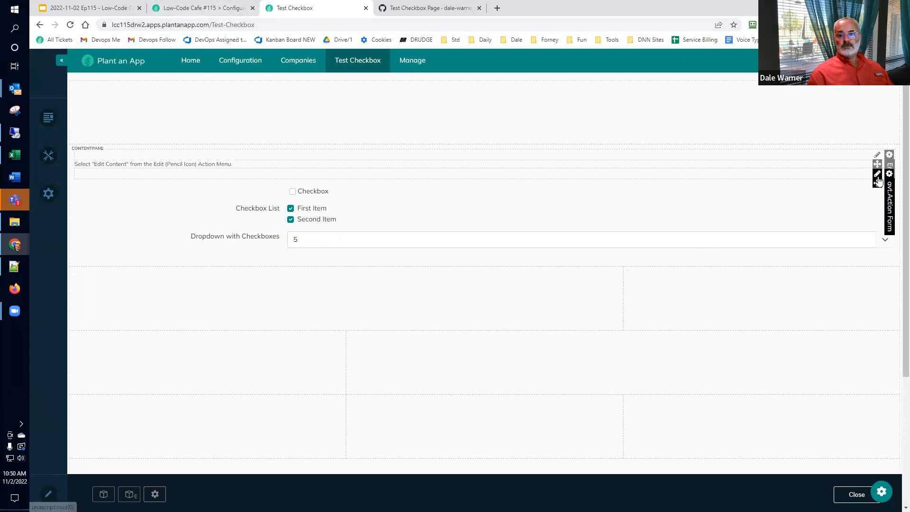
pyautogui.click(881, 492)
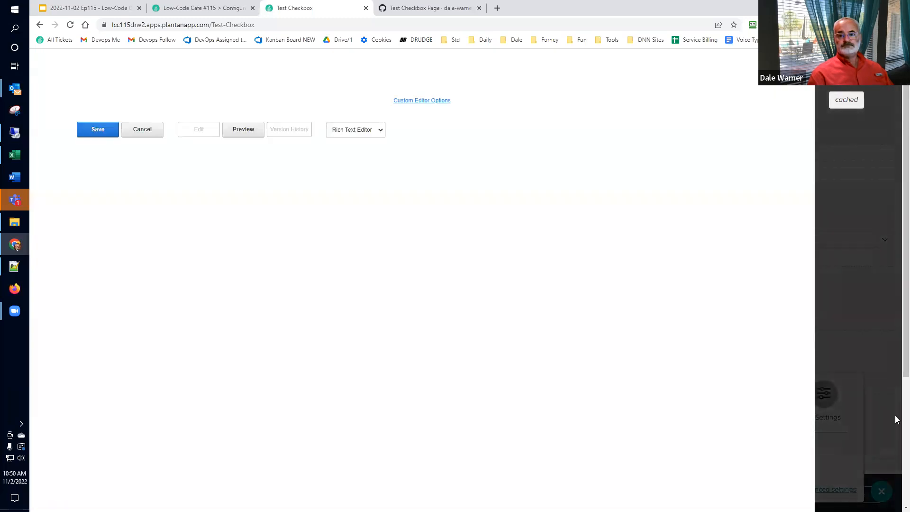
# Open the avt.Action Form in the builder and rename it to 'Checkbox Form'
pyautogui.click(895, 417)
pyautogui.click(881, 491)
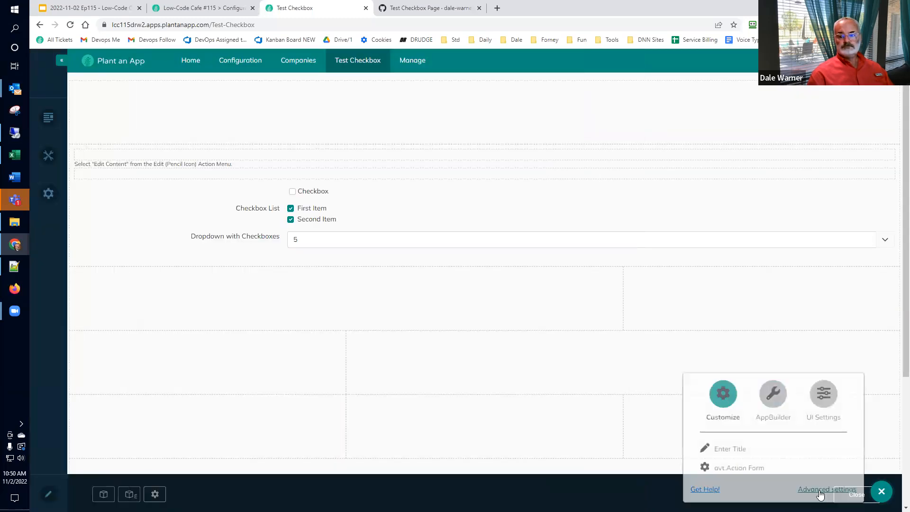
pyautogui.click(725, 469)
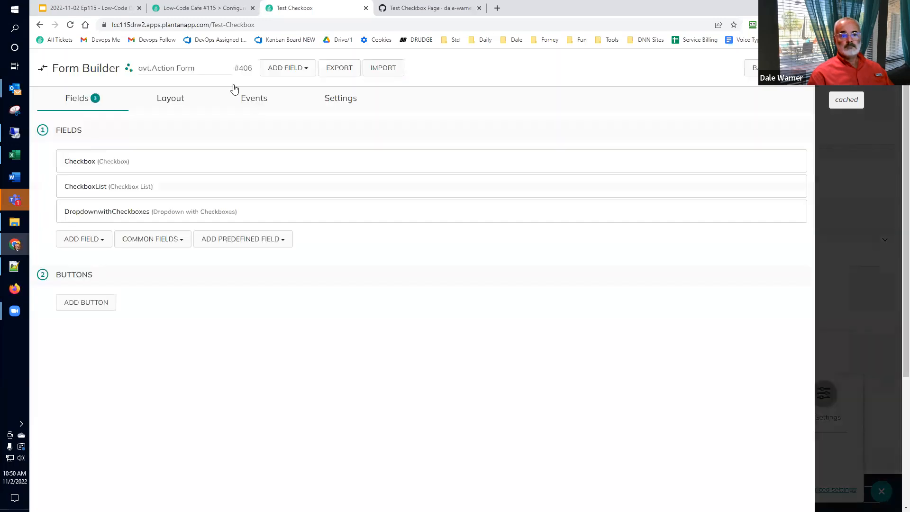
pyautogui.moveTo(175, 68); pyautogui.dragTo(69, 71)
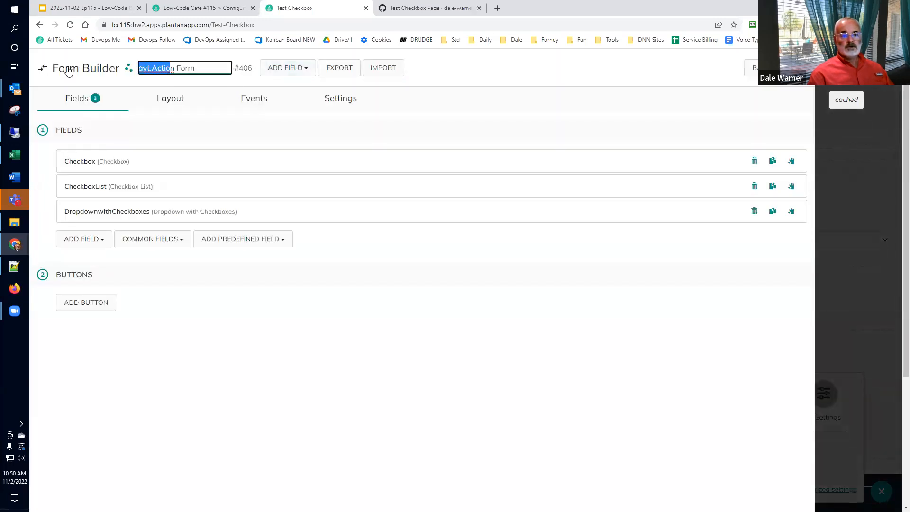
pyautogui.write('Checkbo')
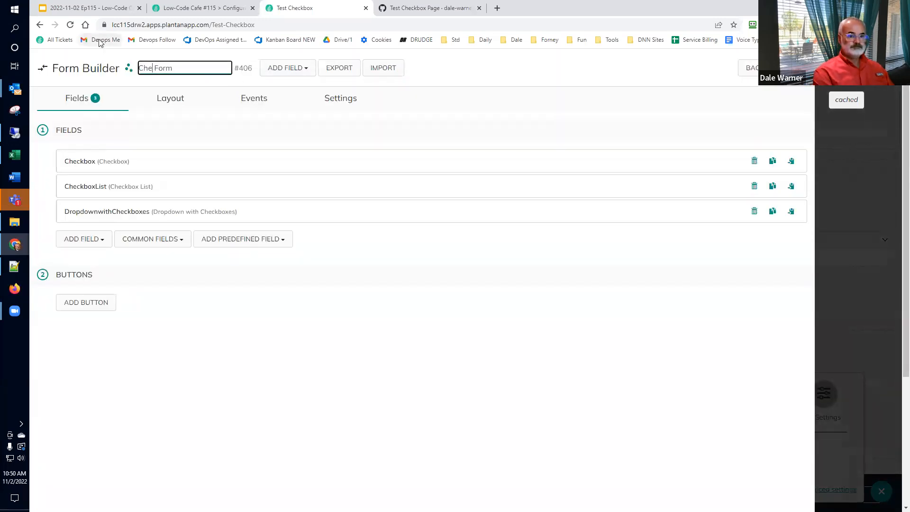
pyautogui.write('x')
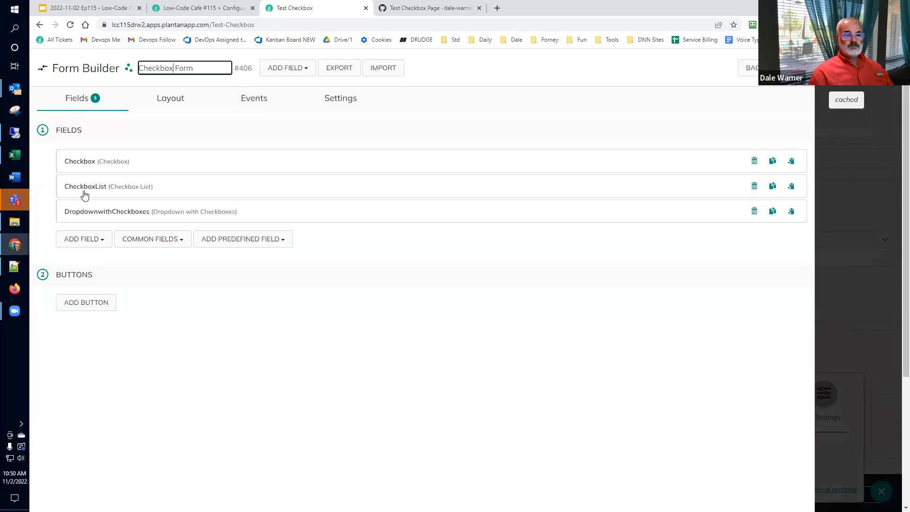
# Turn on Toggle Switch for the Checkbox, CheckboxList and DropdownwithCheckboxes fields, then reload the page
pyautogui.click(88, 167)
pyautogui.scroll(-5, 201, 283)
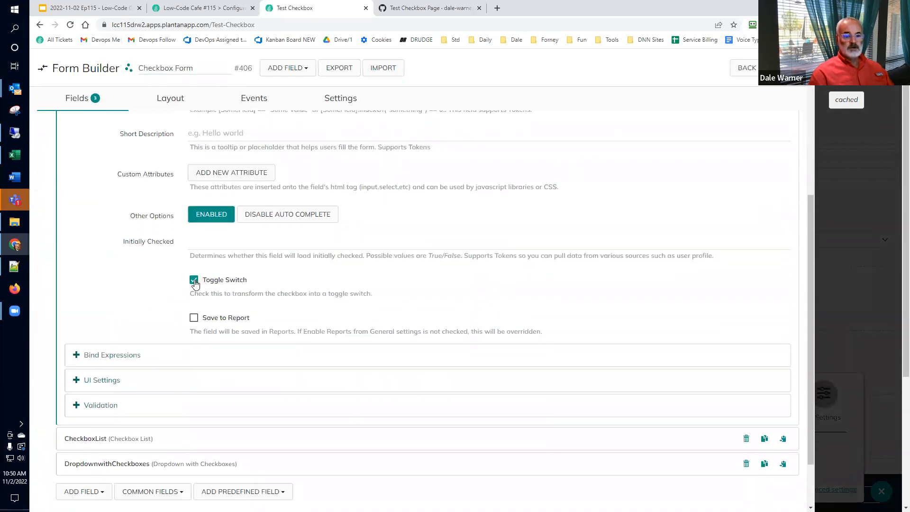
pyautogui.scroll(-2, 195, 284)
pyautogui.click(130, 374)
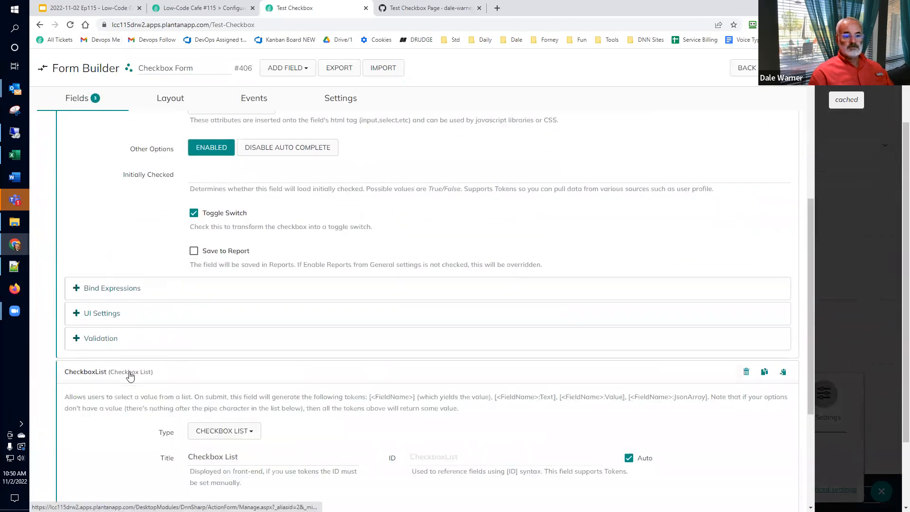
pyautogui.scroll(-10, 137, 348)
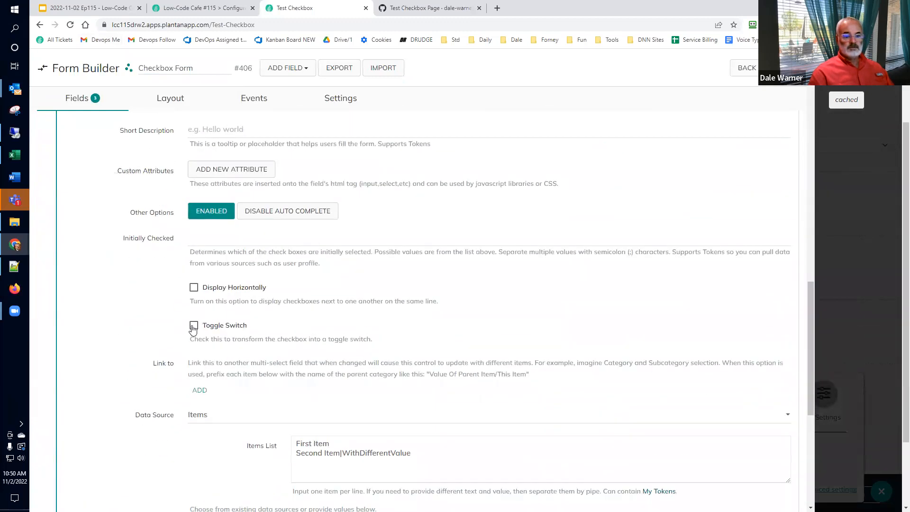
pyautogui.scroll(-6, 119, 337)
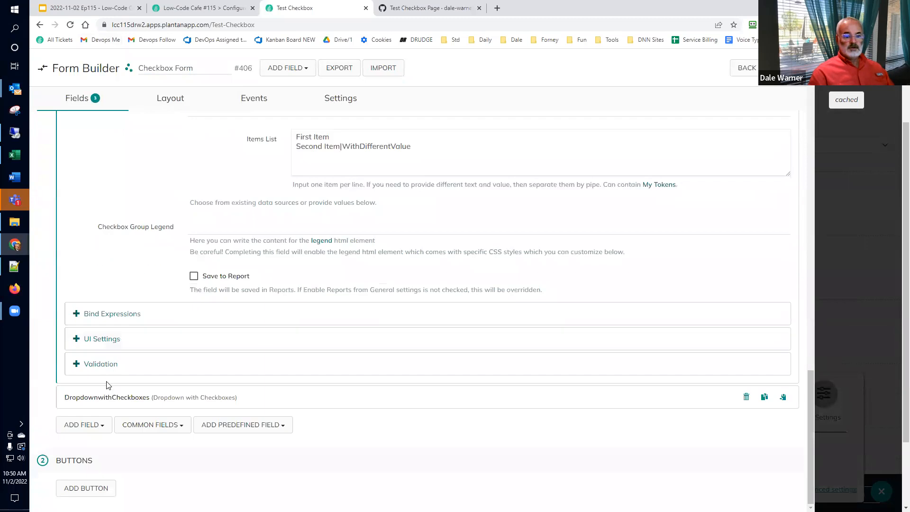
pyautogui.click(114, 398)
pyautogui.scroll(-5, 143, 370)
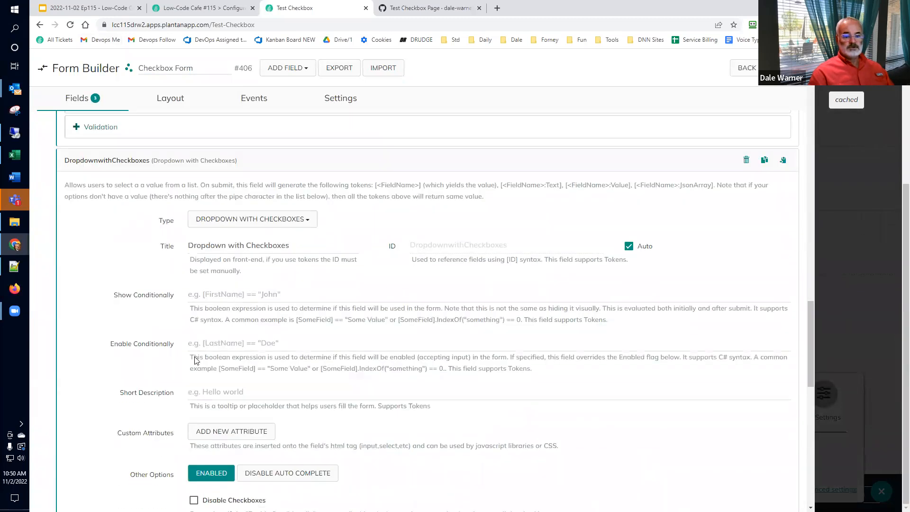
pyautogui.scroll(-5, 203, 341)
pyautogui.click(194, 303)
pyautogui.click(786, 68)
pyautogui.click(845, 102)
# Switch on the First Item and Second Item toggles and option 5 in the dropdown
pyautogui.scroll(-3, 578, 241)
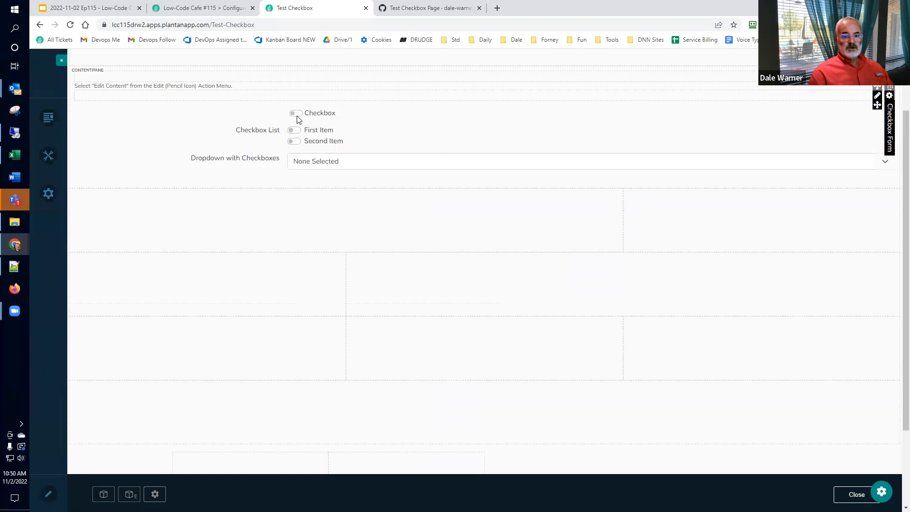
pyautogui.press('Tab')
pyautogui.click(310, 163)
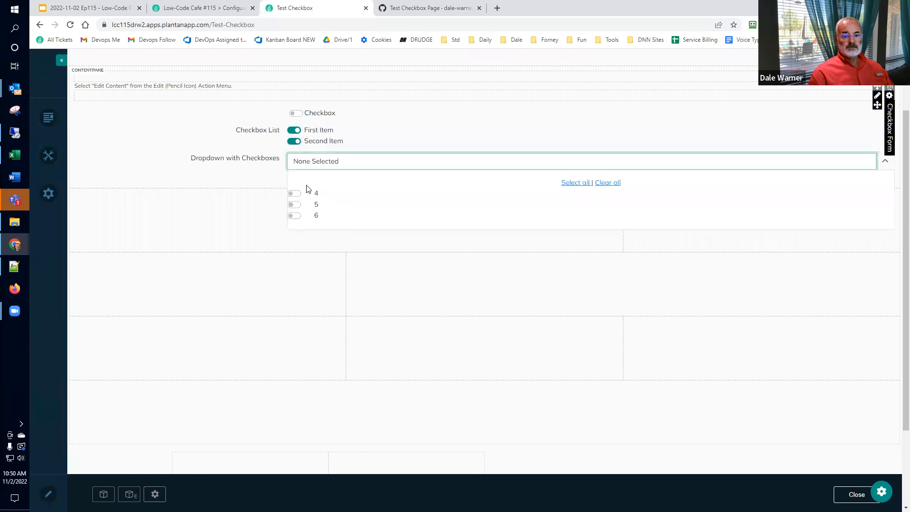
pyautogui.click(301, 207)
pyautogui.click(226, 250)
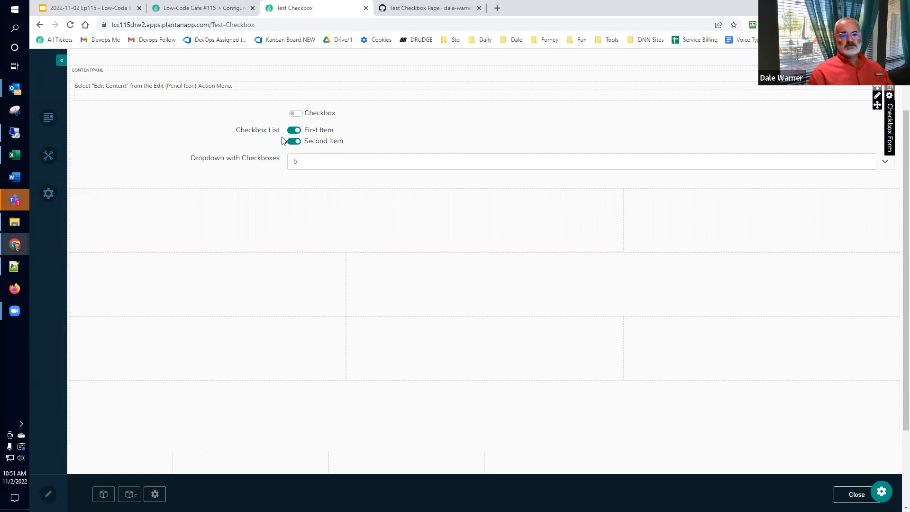
pyautogui.click(113, 6)
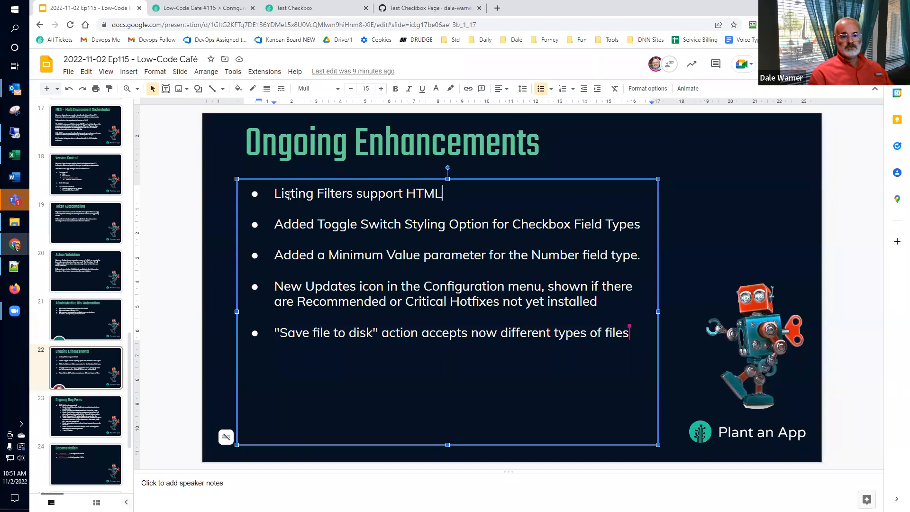